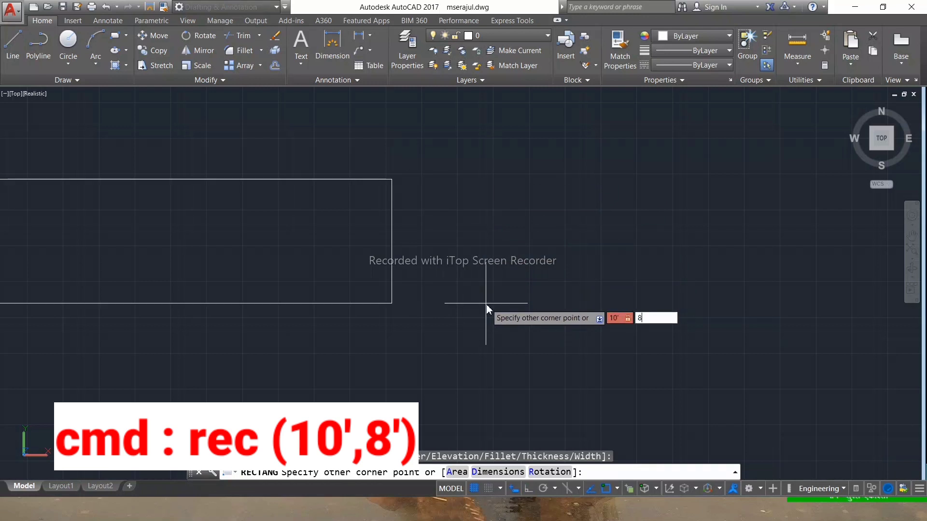
Draw a rectangle measuring 10' by 8' in the top view
type("'")
key("Return")
scroll(452, 285, "down", 2)
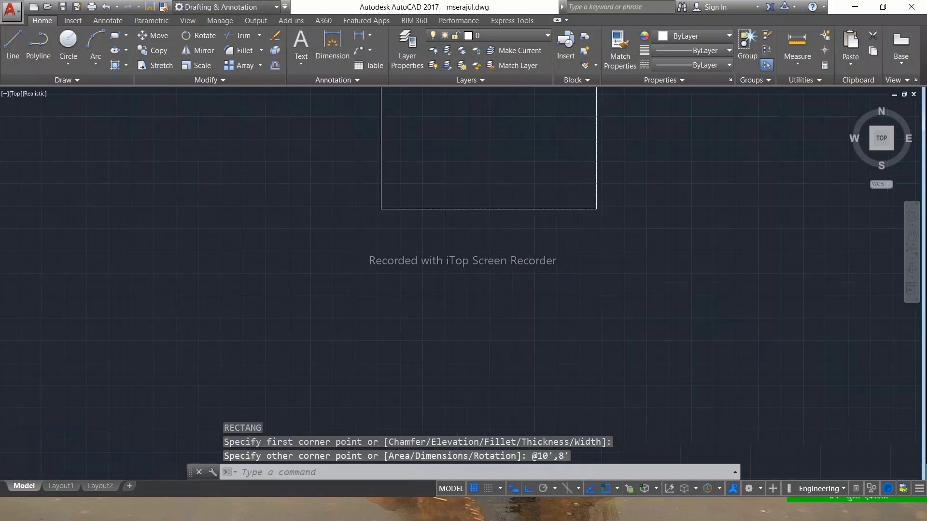
scroll(451, 108, "up", 5)
scroll(453, 108, "down", 2)
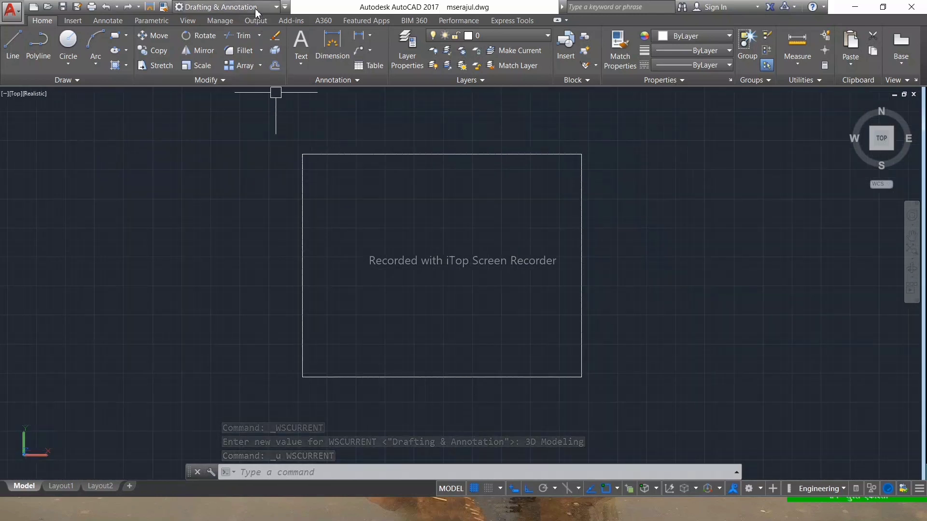
Switch to the 3D Modeling workspace and set the view to SW Isometric
left_click(251, 7)
left_click(233, 46)
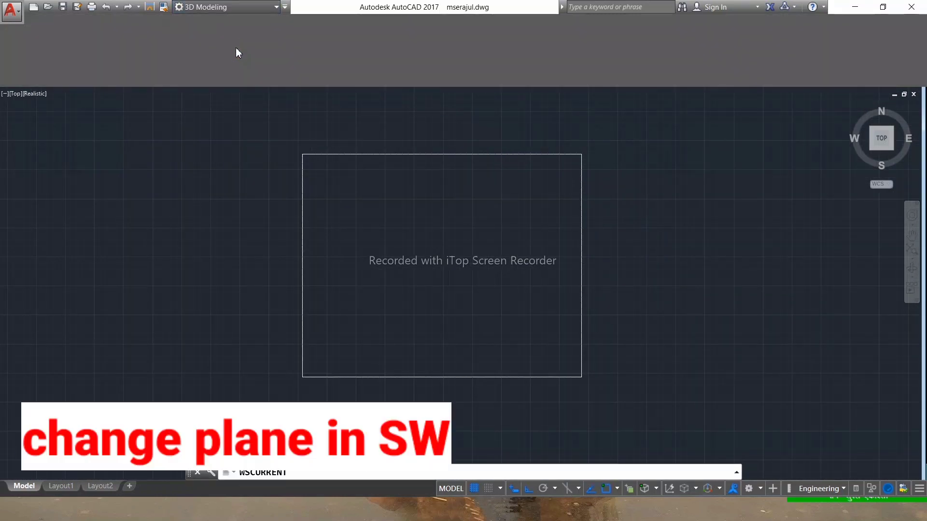
left_click(871, 152)
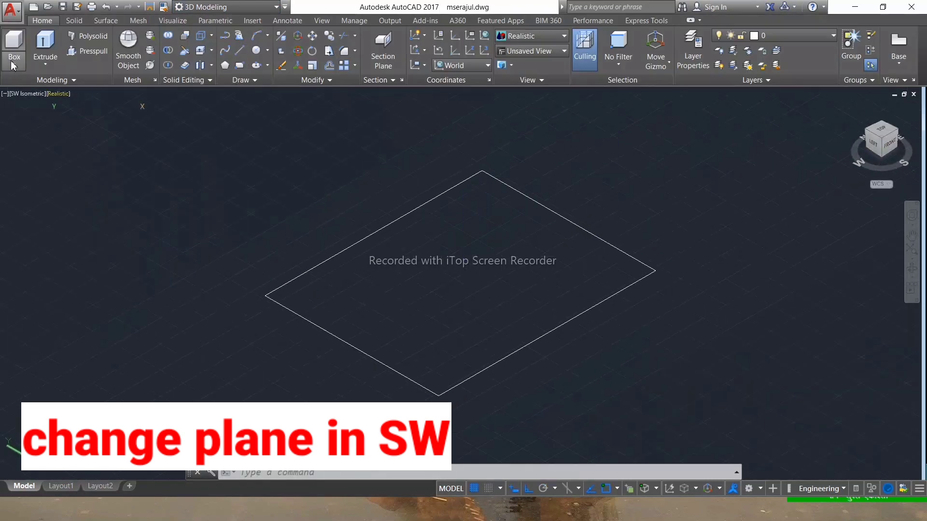
Extrude the 10' by 8' rectangle to a height of 2.5'
left_click(46, 46)
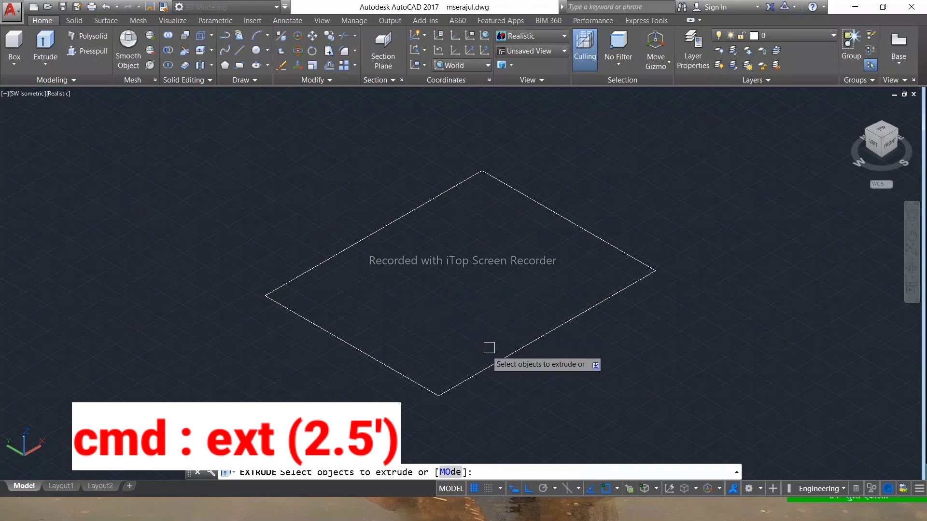
left_click(490, 365)
key("Return")
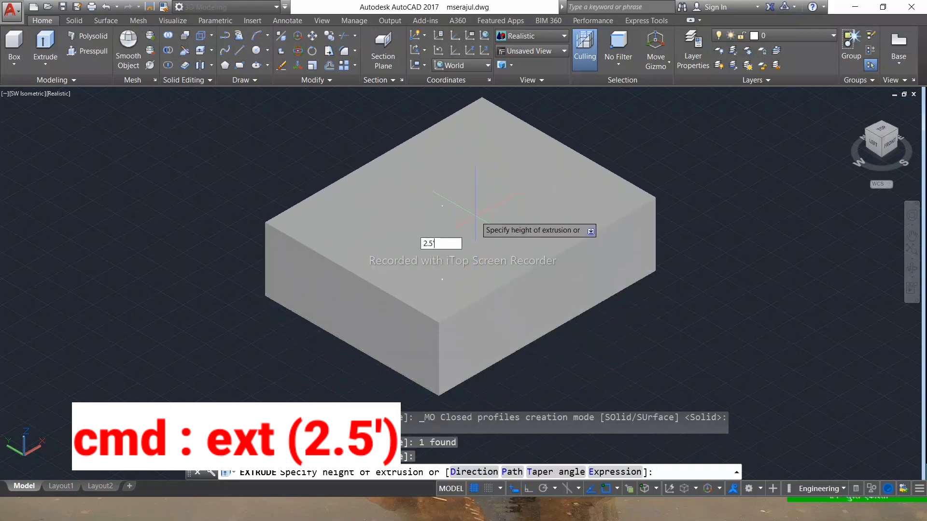
key("Return")
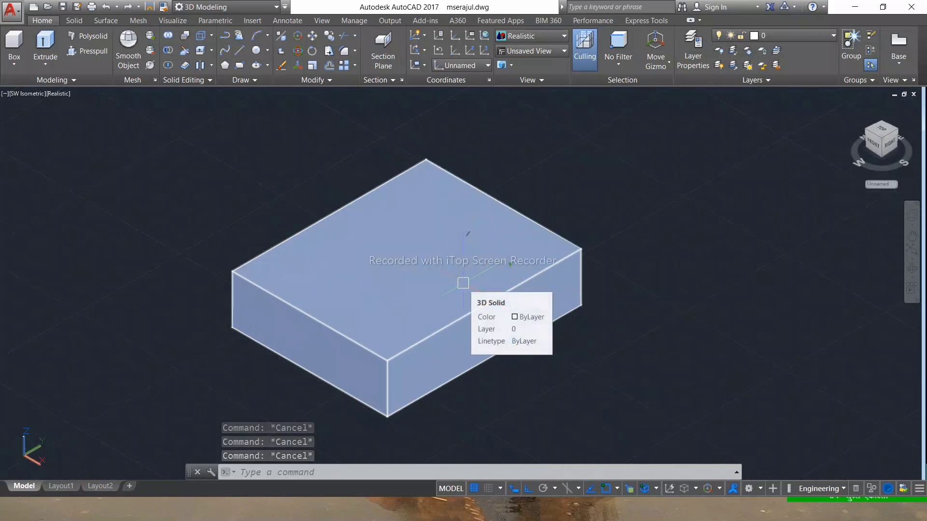
Draw a rectangle over the box's top face between its opposite corners
type("rec")
key("Return")
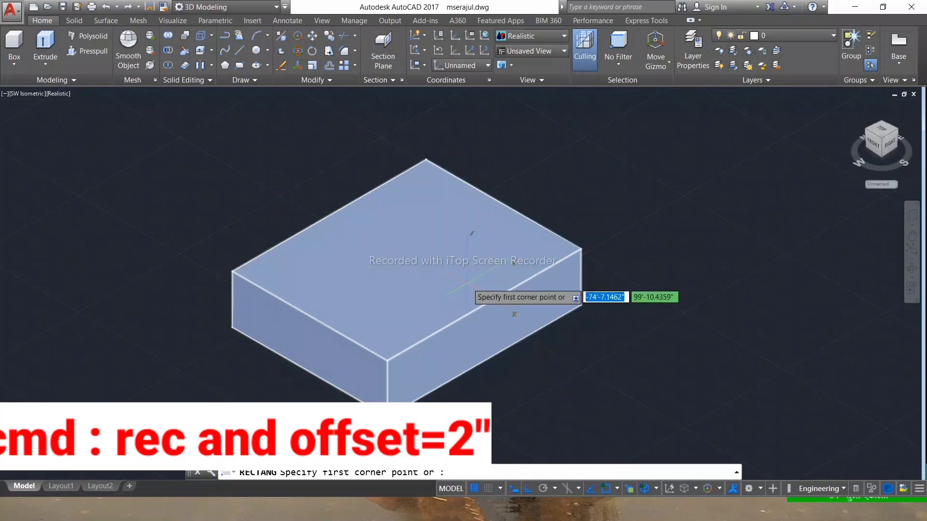
left_click(425, 161)
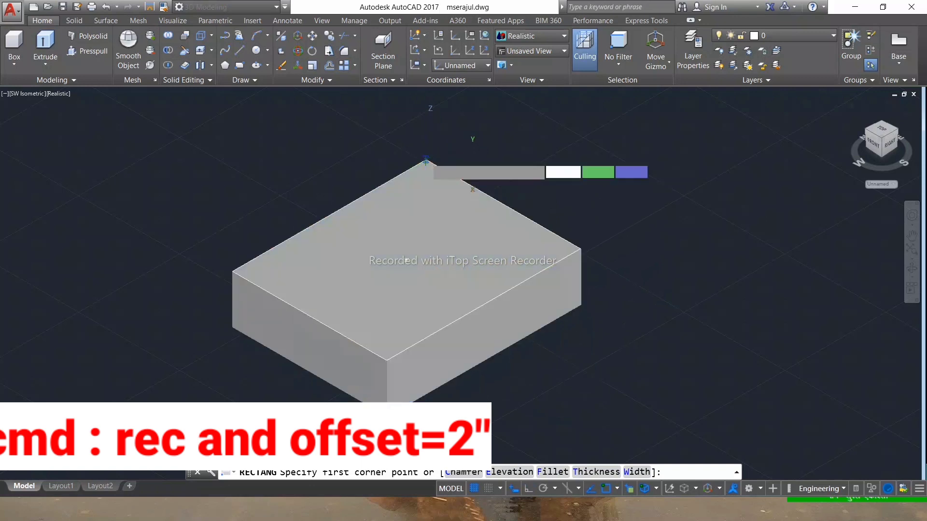
left_click(389, 361)
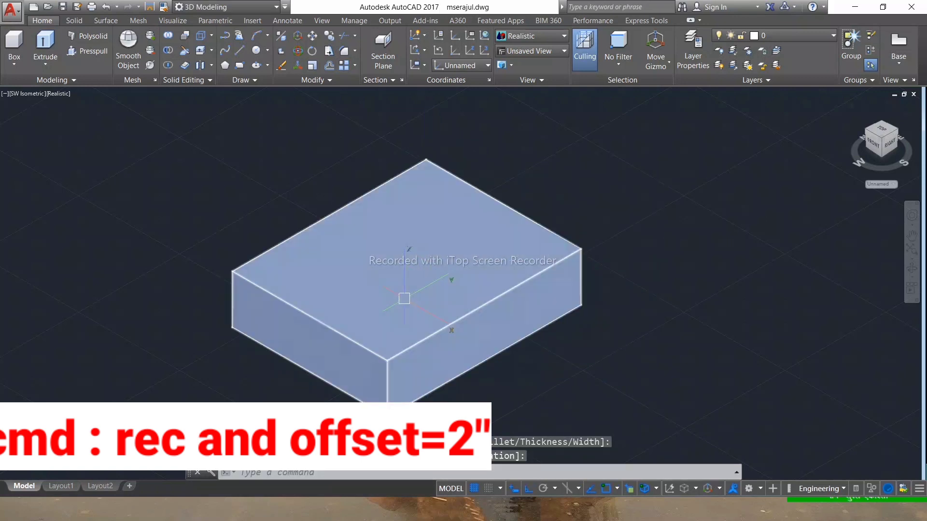
Offset the polyline on the box's top face inward by 2"
type("o")
key("Return")
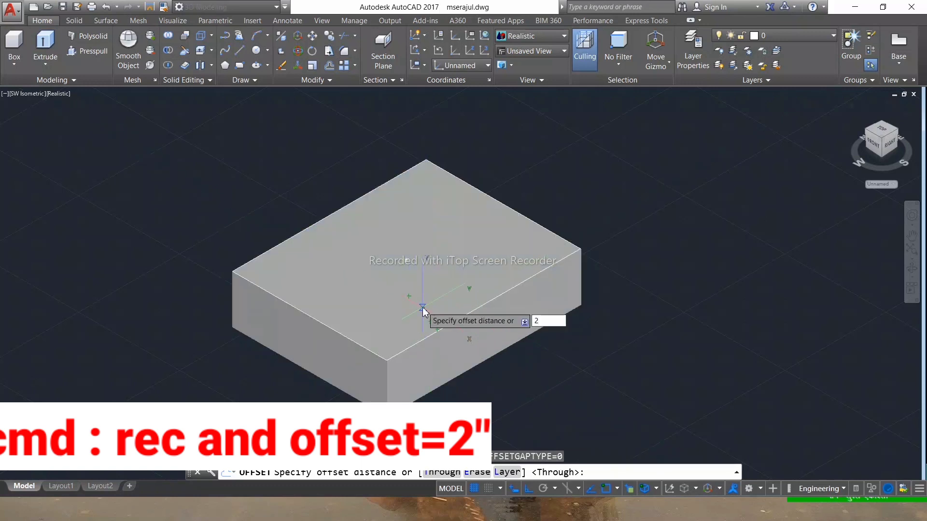
type("2")
key("Return")
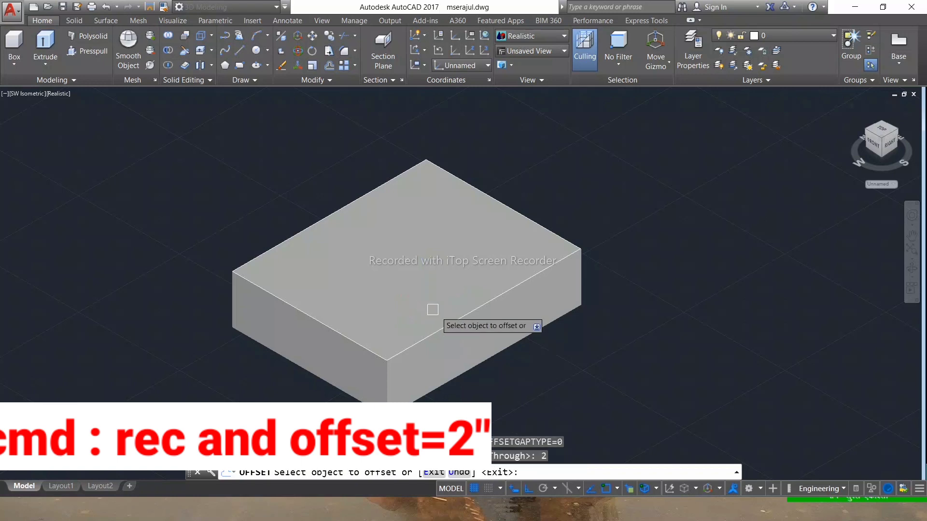
left_click(442, 325)
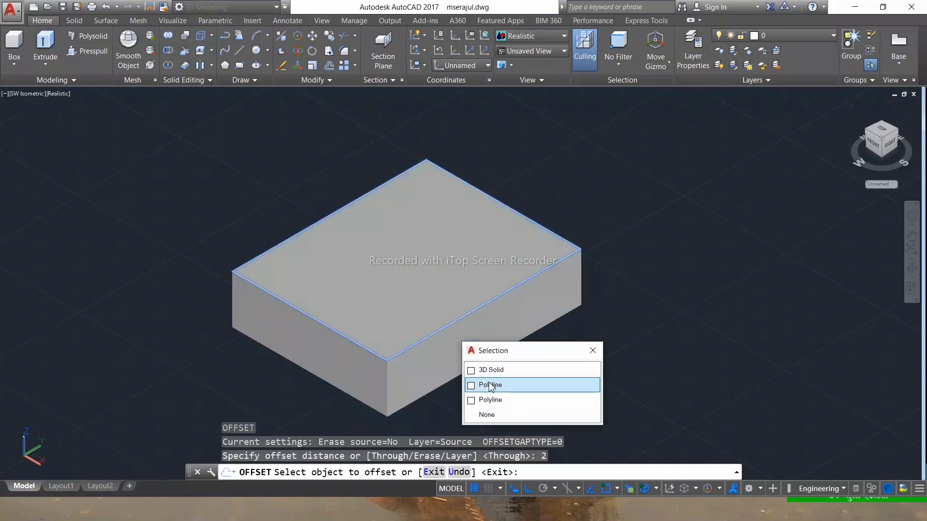
left_click(492, 382)
left_click(471, 299)
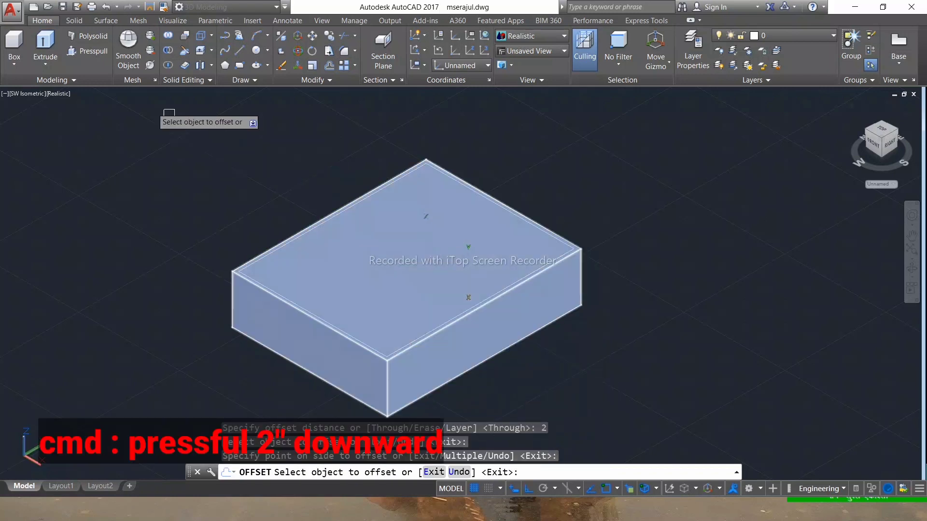
Presspull the area inside the offset outline on the box's top face downward by 1"
left_click(87, 51)
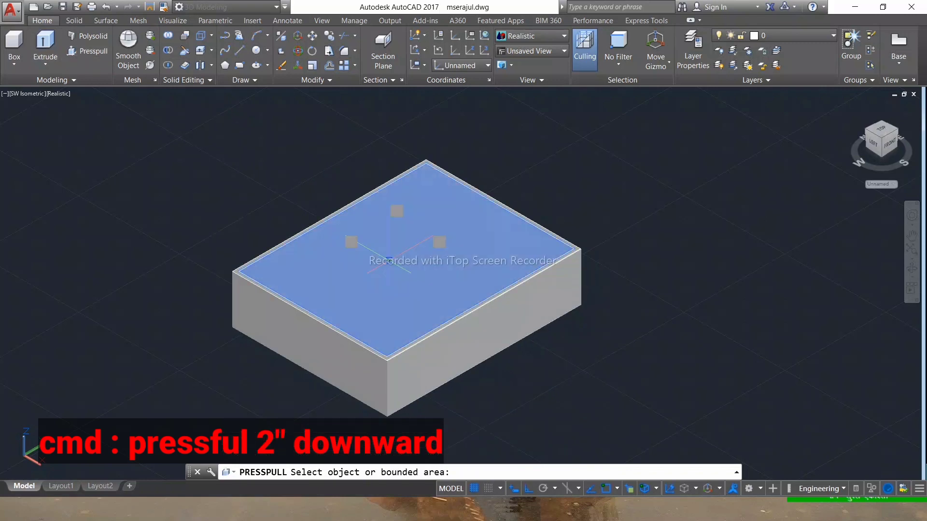
left_click(389, 250)
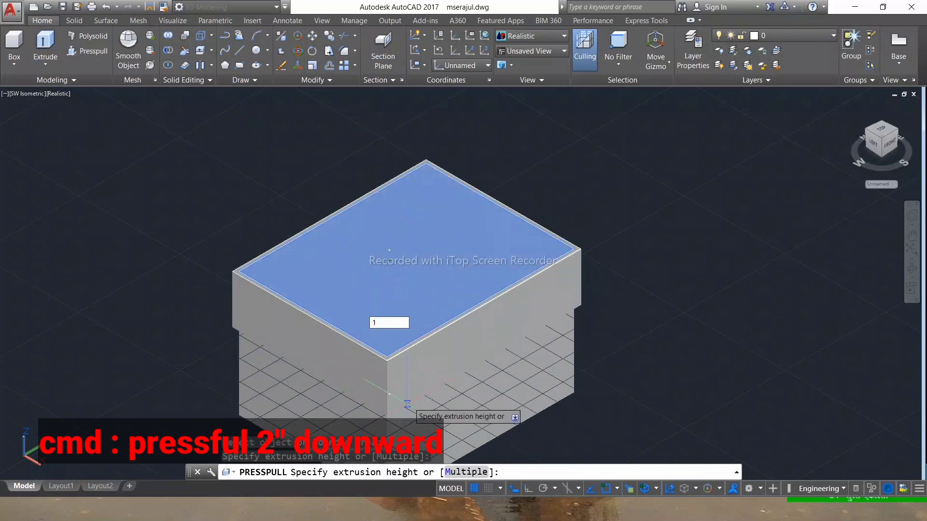
type("1")
key("Return")
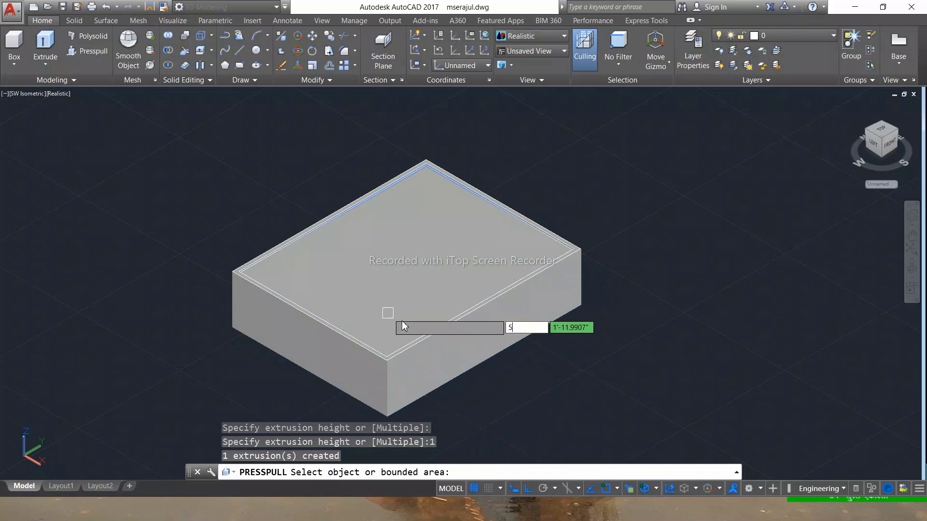
scroll(398, 302, "up", 3)
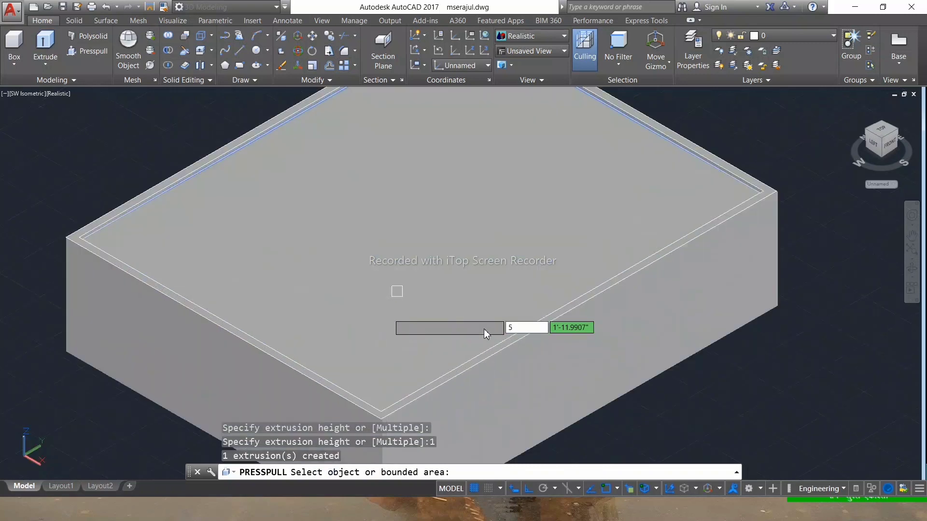
key("Escape")
key("Escape")
key("Escape")
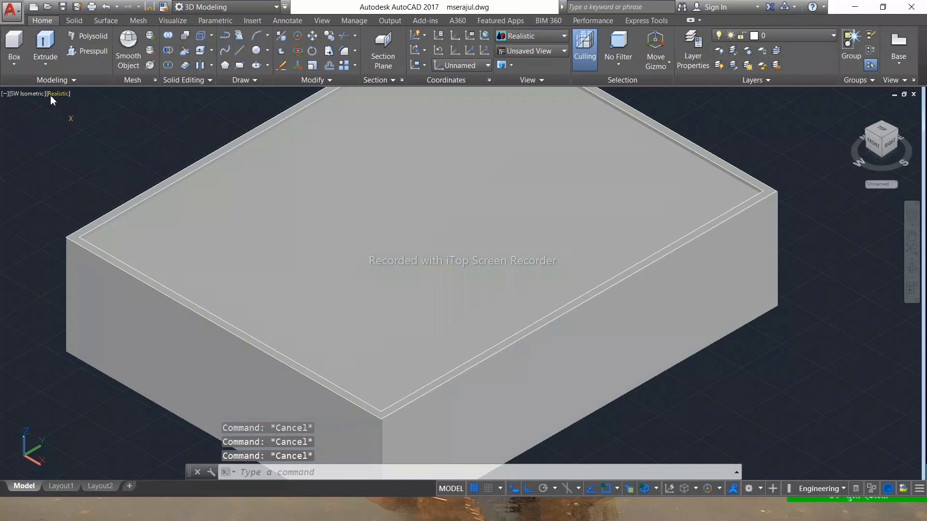
Set the viewport's visual style to Shades of Gray and undo the most recent operations
left_click(52, 94)
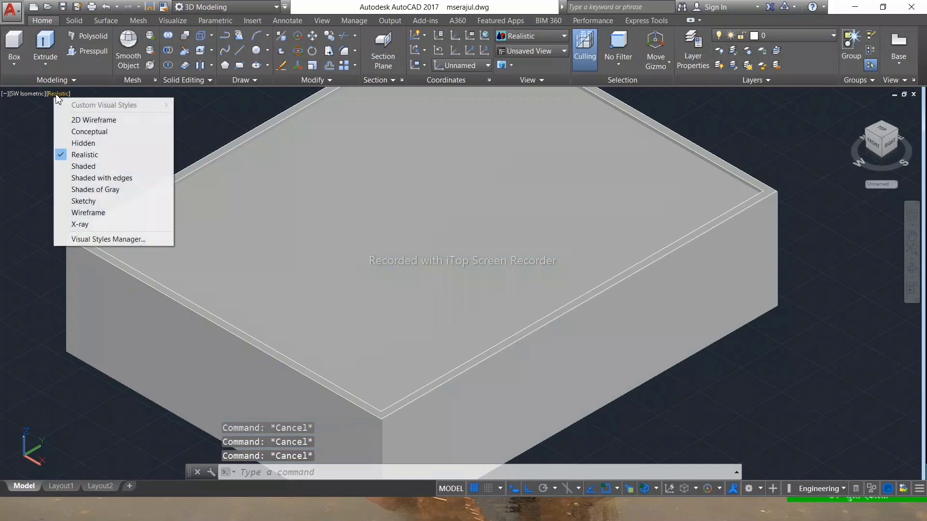
left_click(107, 194)
key("ctrl+z")
key("ctrl+z")
key("ctrl+z")
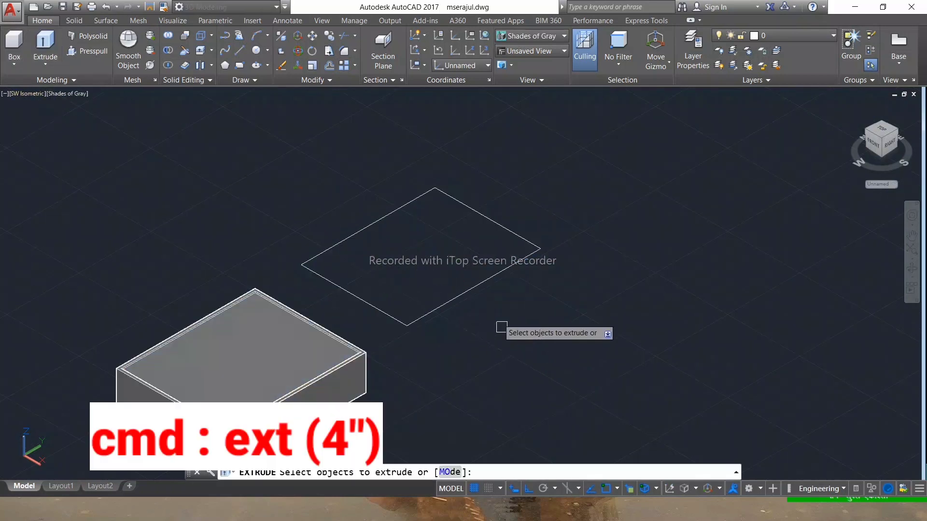
Extrude the separate rectangle beside the box 4" upward into a slab
left_click(479, 286)
key("Return")
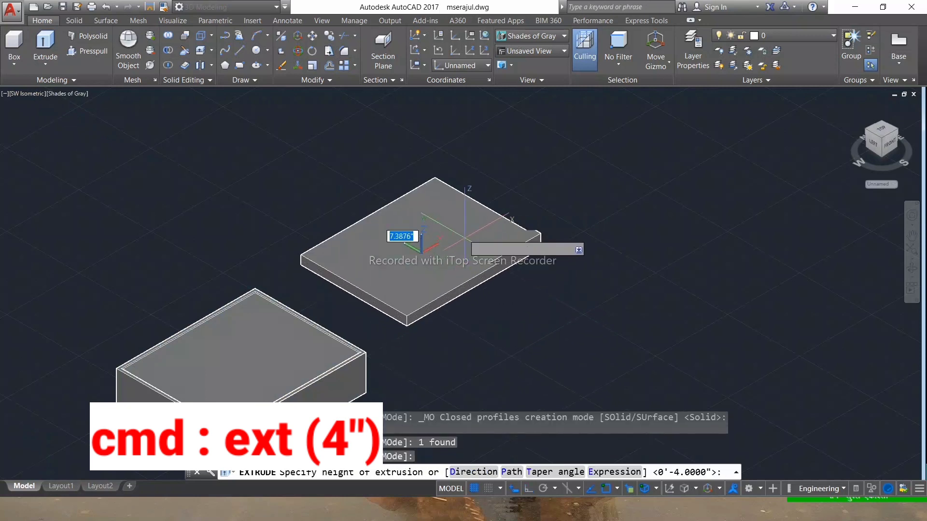
type("4")
key("Return")
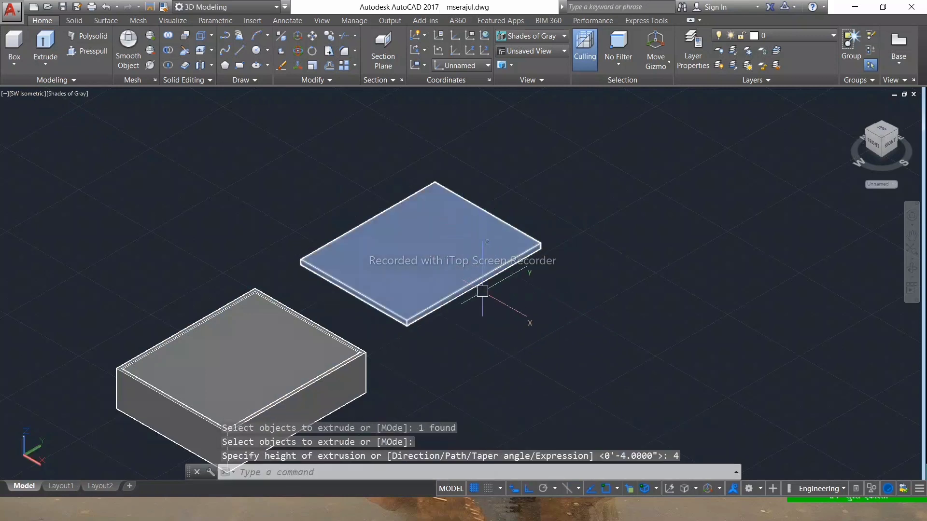
key("Escape")
key("Escape")
key("Escape")
Round the upper and lower edges along the slab's two front sides with FILLETEDGE
scroll(361, 274, "up", 2)
type("F")
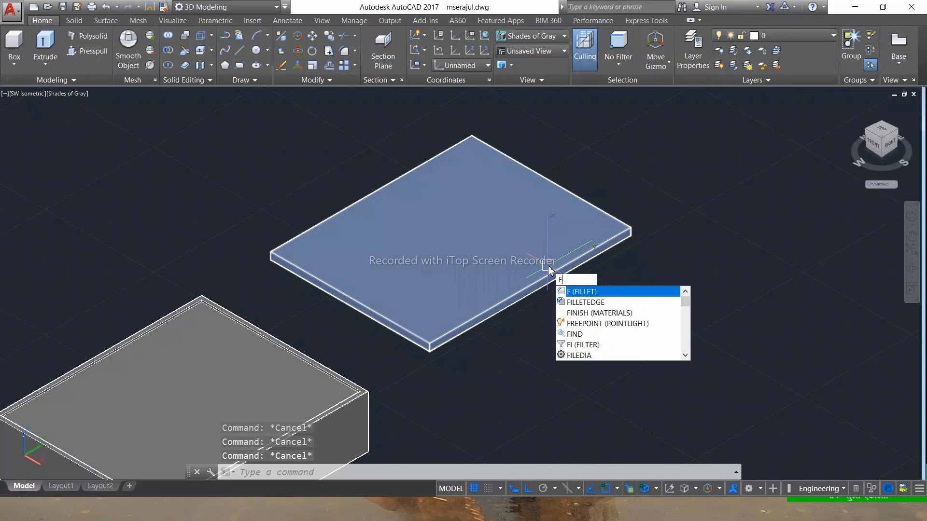
left_click(584, 303)
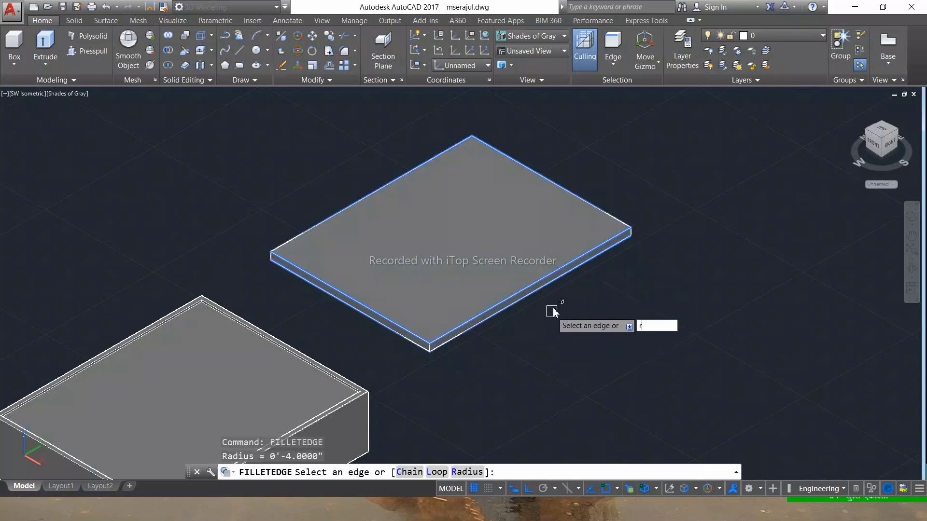
type("r")
key("Return")
key("Return")
scroll(537, 281, "up", 3)
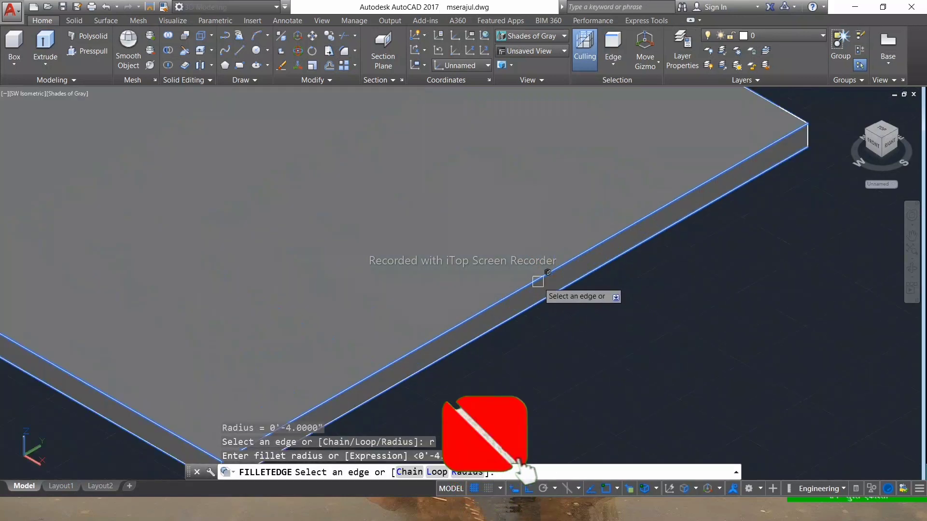
left_click(538, 281)
scroll(538, 281, "down", 3)
scroll(241, 323, "up", 2)
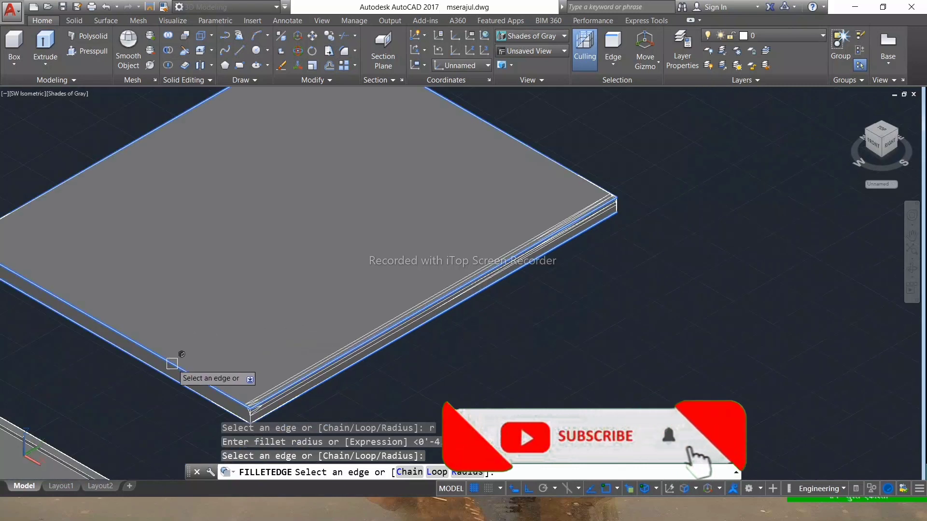
left_click(175, 376)
left_click(174, 379)
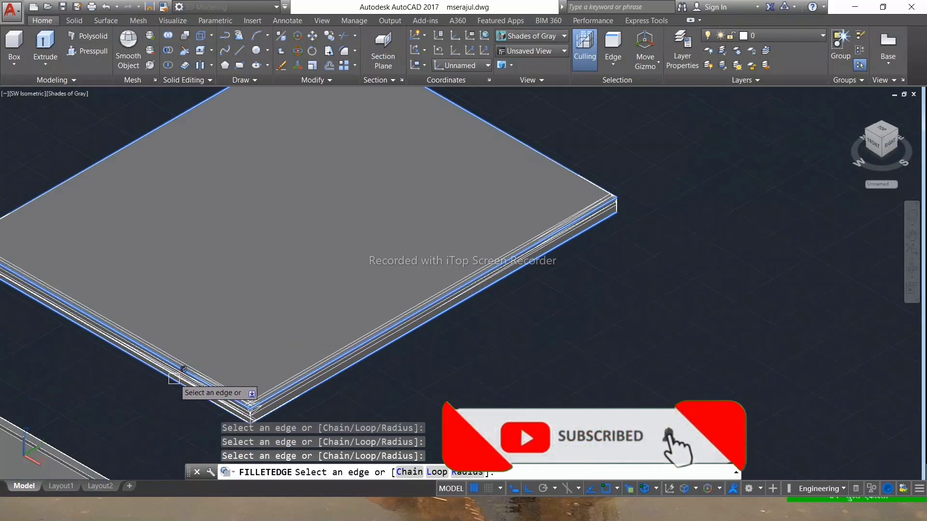
Fillet the upper and lower edges along the slab's two remaining sides at the back
scroll(359, 365, "down", 3)
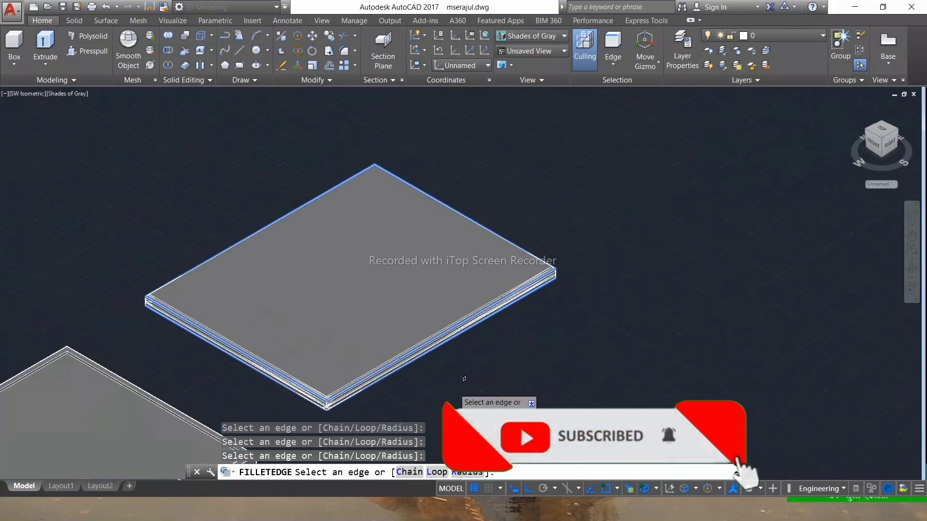
scroll(845, 241, "up", 1)
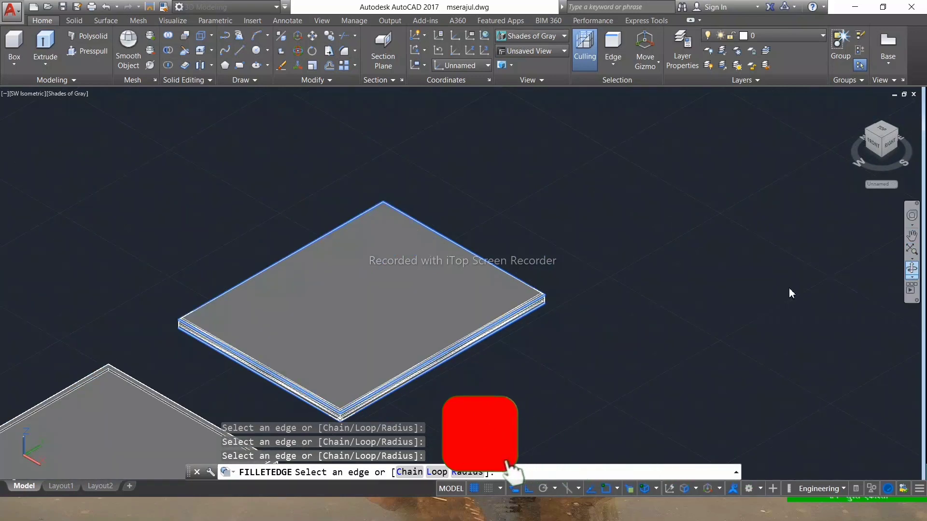
middle_click_drag(714, 327, 448, 321, "shift")
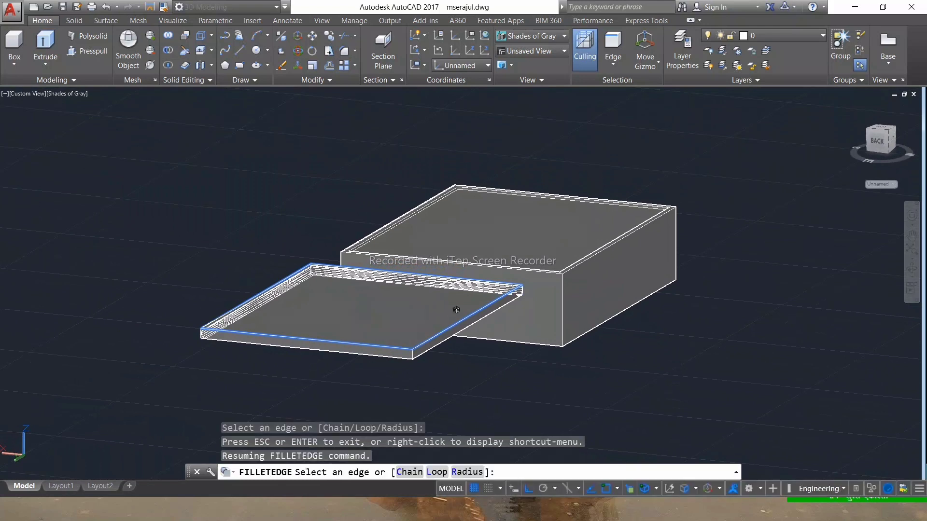
left_click(448, 337)
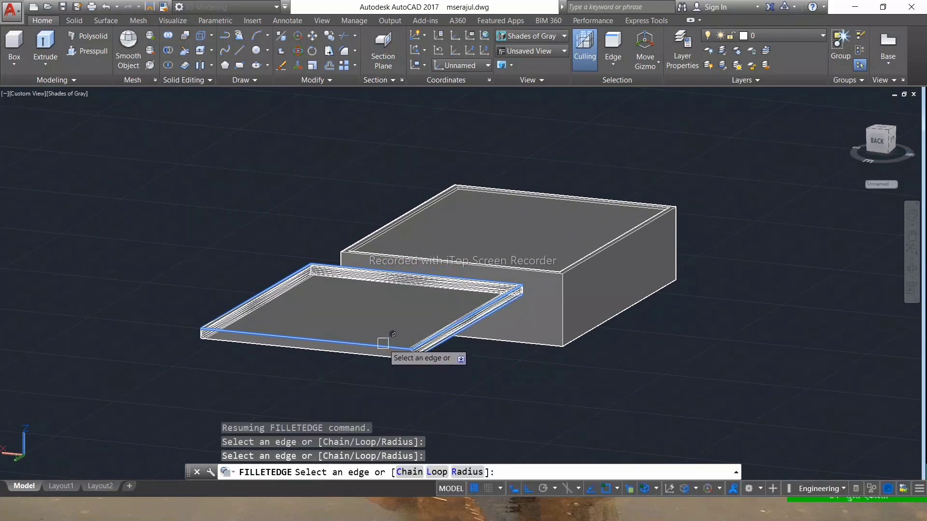
left_click(383, 352)
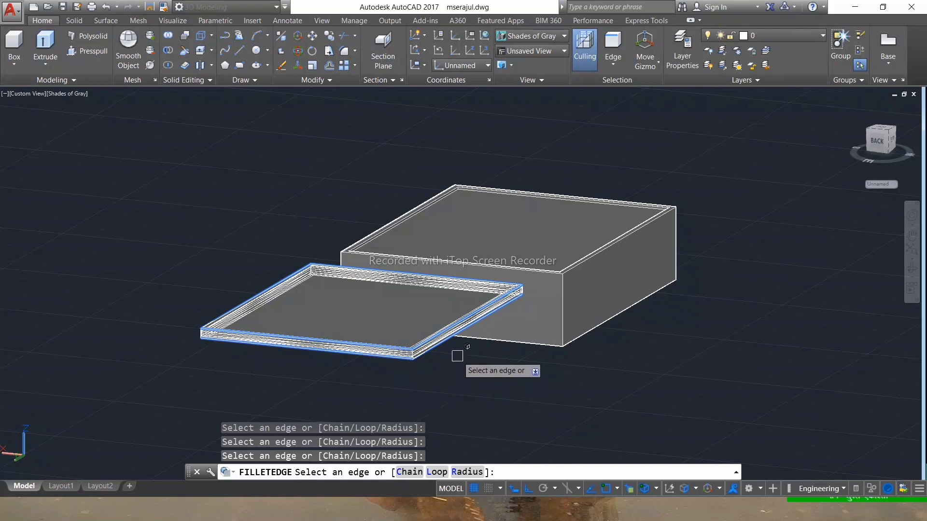
key("Return")
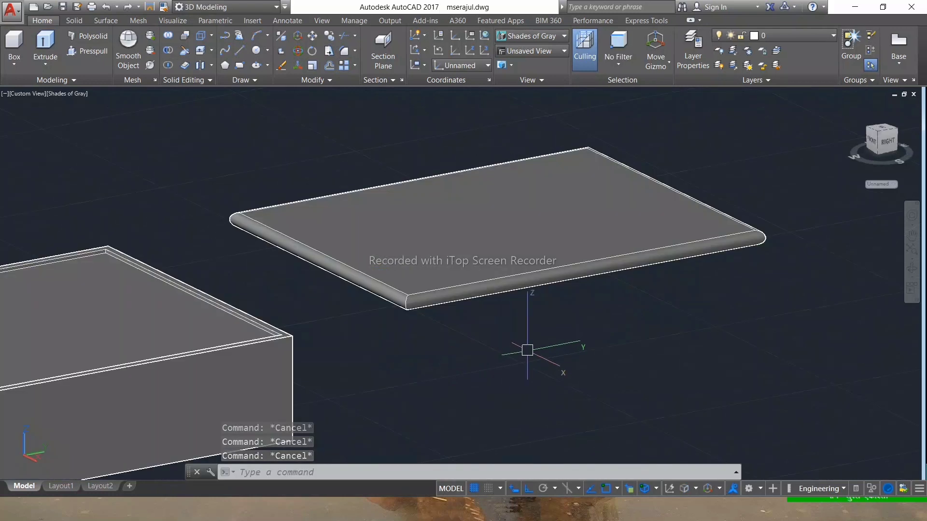
Undo the last line and the zoom changes made after it
key("ctrl+z")
key("ctrl+z")
key("ctrl+z")
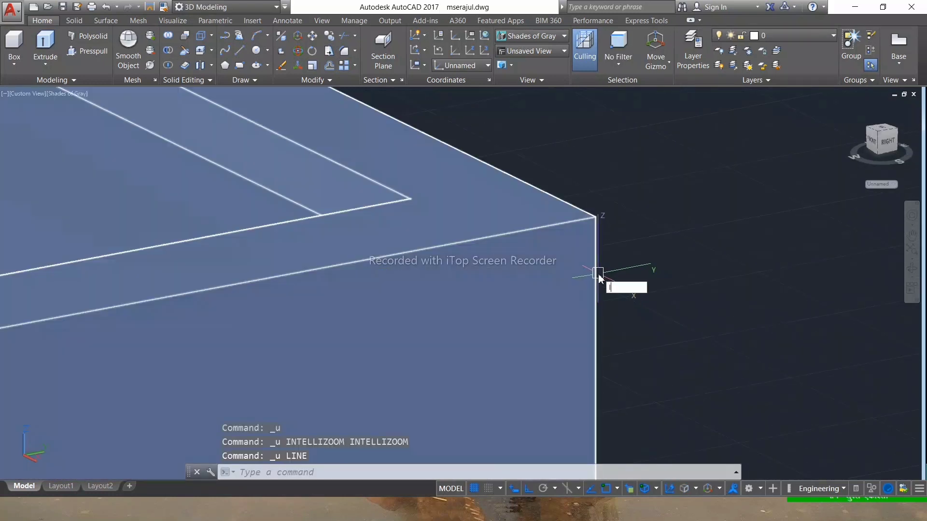
Draw a short line across the box's top rim from the recess's front corner at the short end to the outer edge
key("Return")
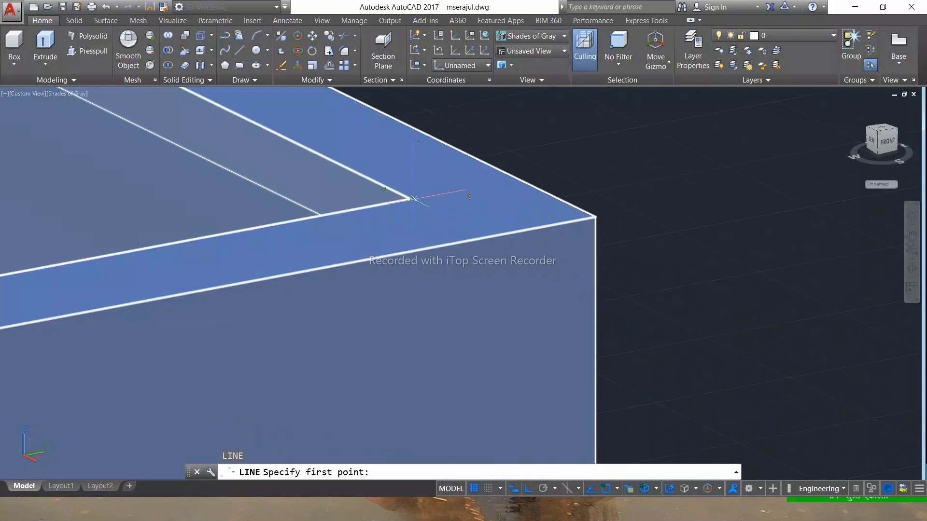
left_click(409, 198)
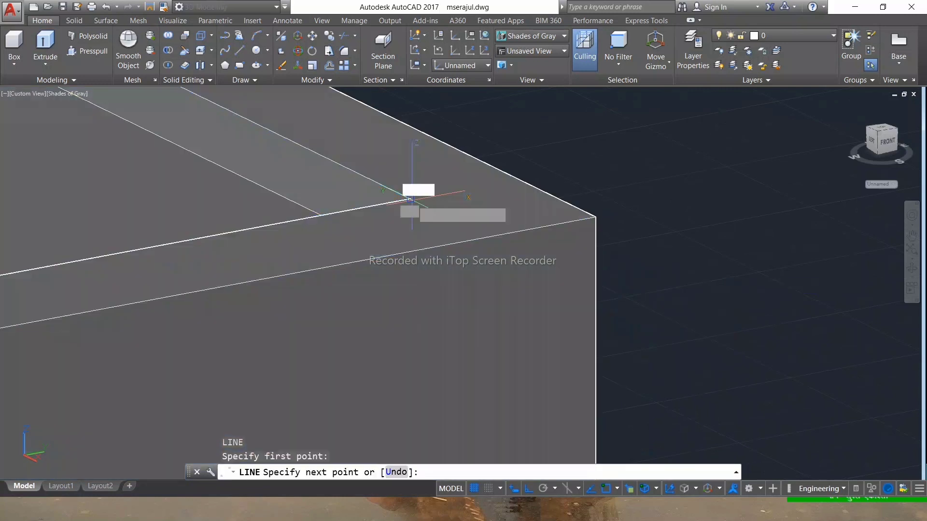
left_click(488, 236)
key("Return")
scroll(517, 310, "down", 5)
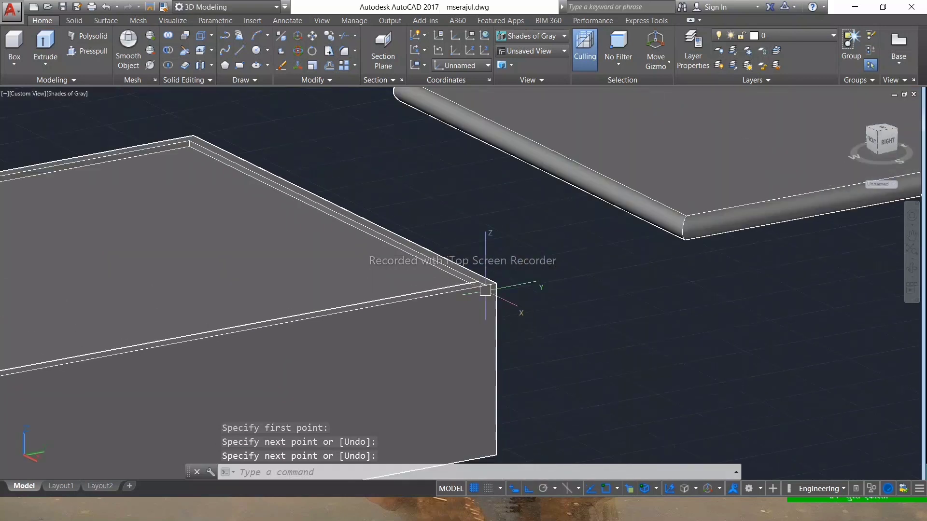
Draw a matching line from the recess's back corner at the same end across the rim to the outer edge
scroll(301, 193, "up", 6)
key("Return")
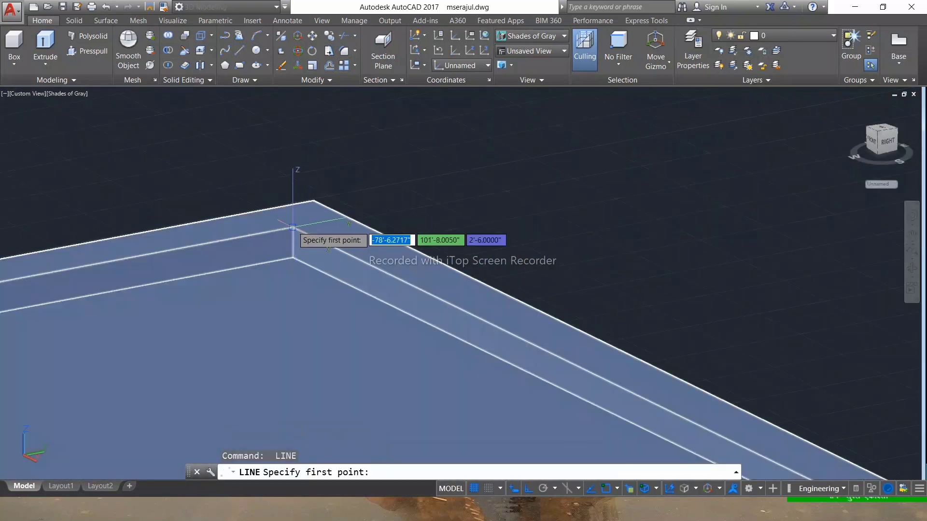
left_click(294, 232)
scroll(259, 211, "up", 3)
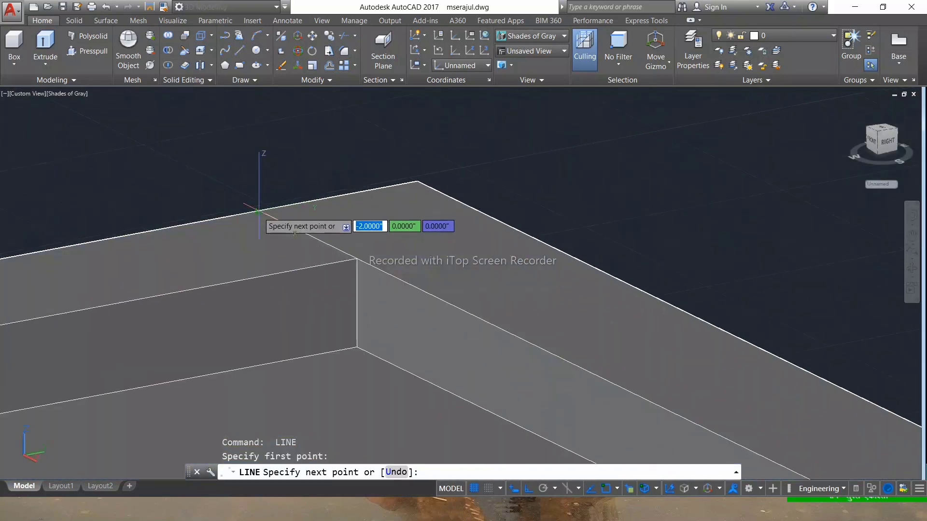
left_click(259, 212)
key("Return")
scroll(261, 229, "down", 4)
scroll(265, 228, "down", 2)
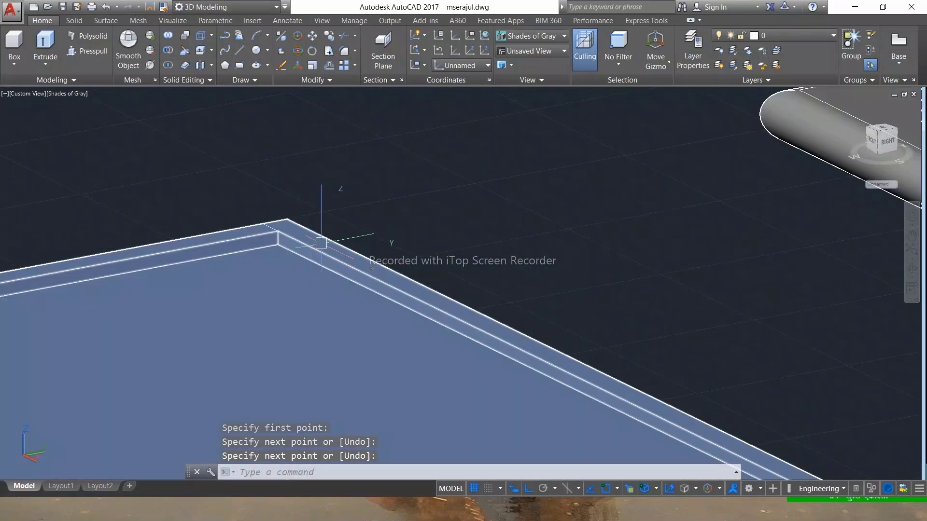
Presspull the rim strip between the two short lines 1' upward to form a headboard
scroll(195, 168, "down", 4)
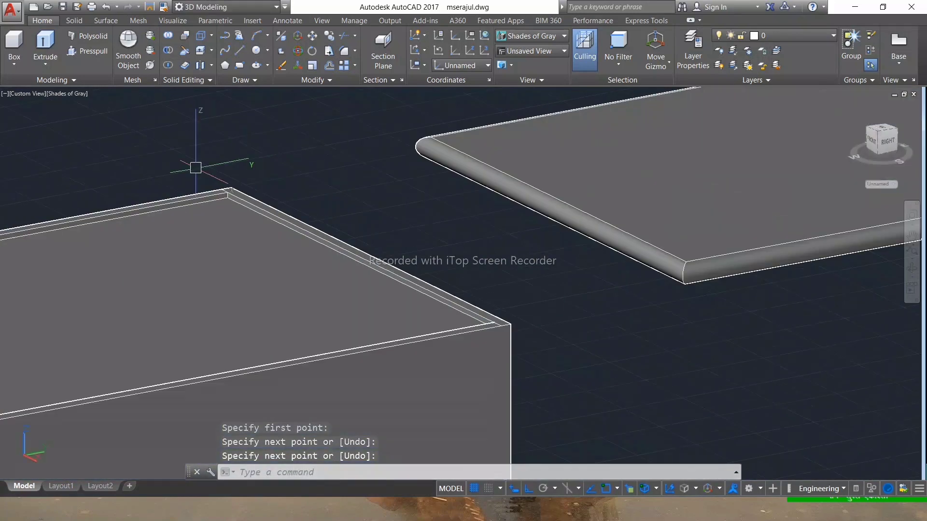
left_click(85, 49)
scroll(302, 225, "up", 4)
left_click(302, 224)
scroll(308, 217, "down", 5)
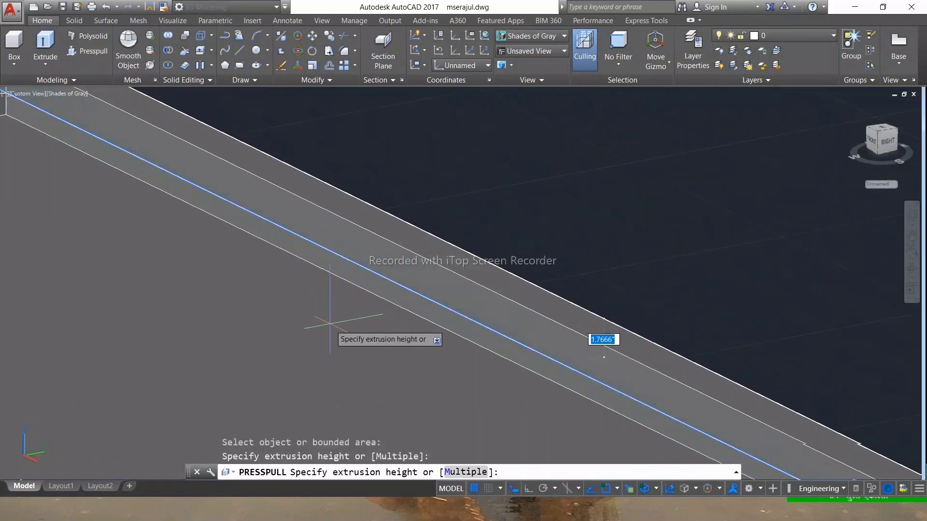
type("1")
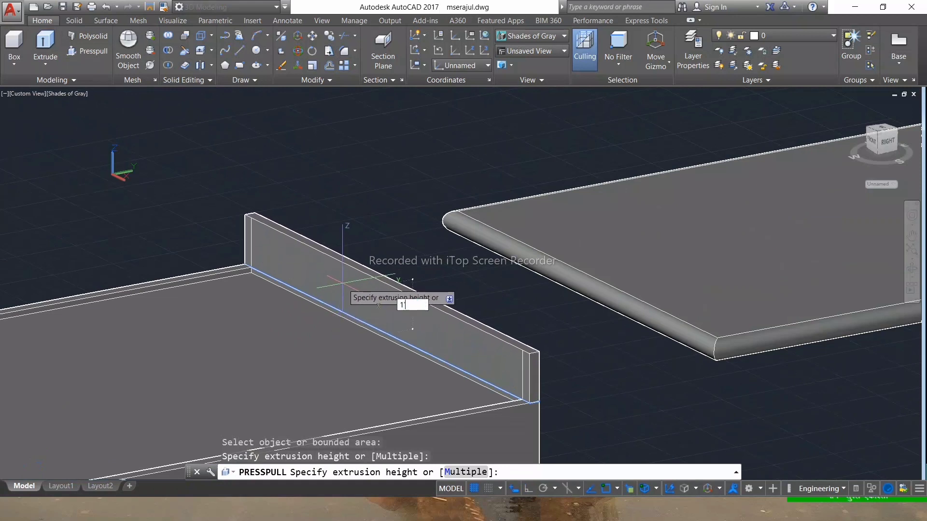
type("'")
key("Return")
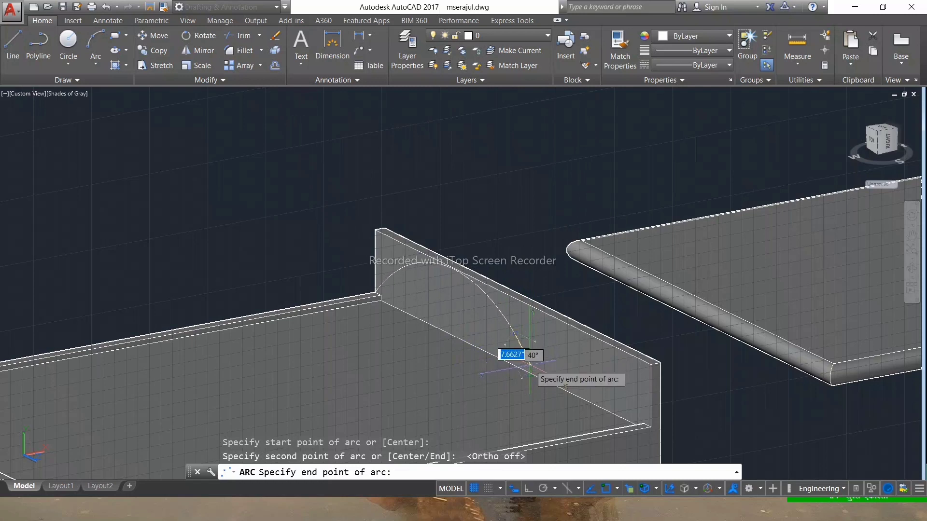
Complete a three-point arc on the headboard's inner face, rising from its back lower corner and ending near the bottom edge
left_click(529, 366)
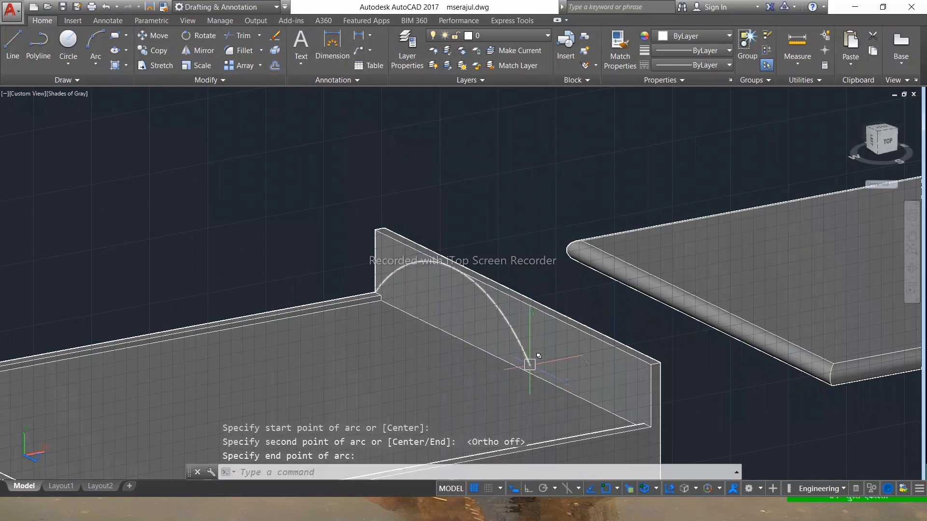
key("Return")
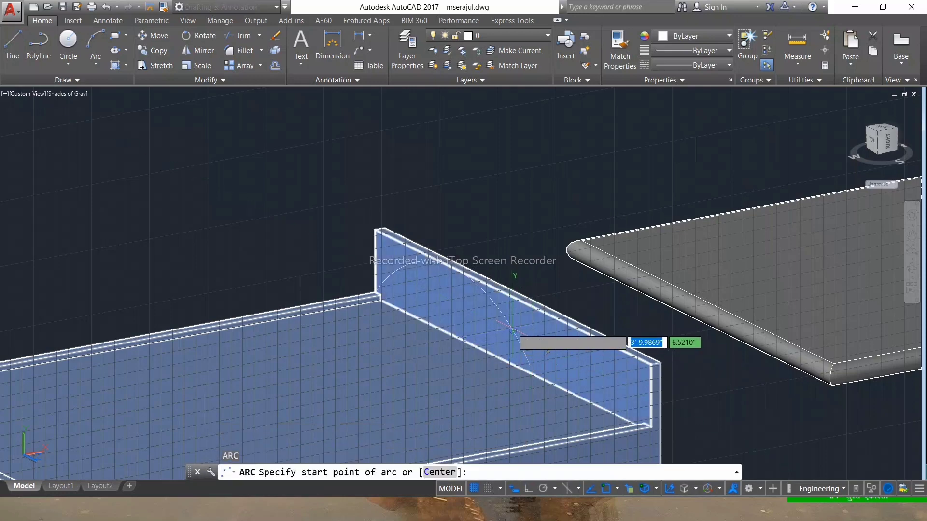
key("Escape")
Mirror the arc about a vertical line through the middle of the headboard's bottom edge, keeping the source arc
left_click(511, 328)
left_click(555, 387)
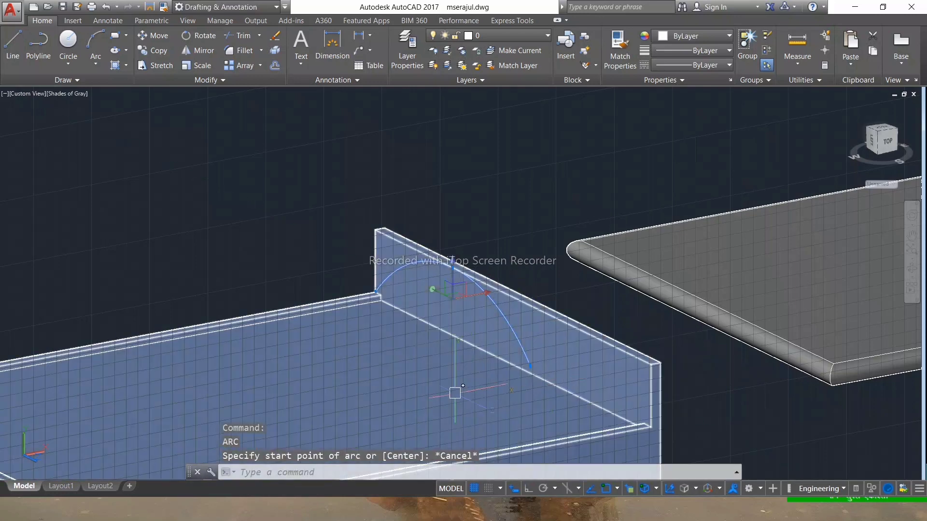
type("mi")
key("Return")
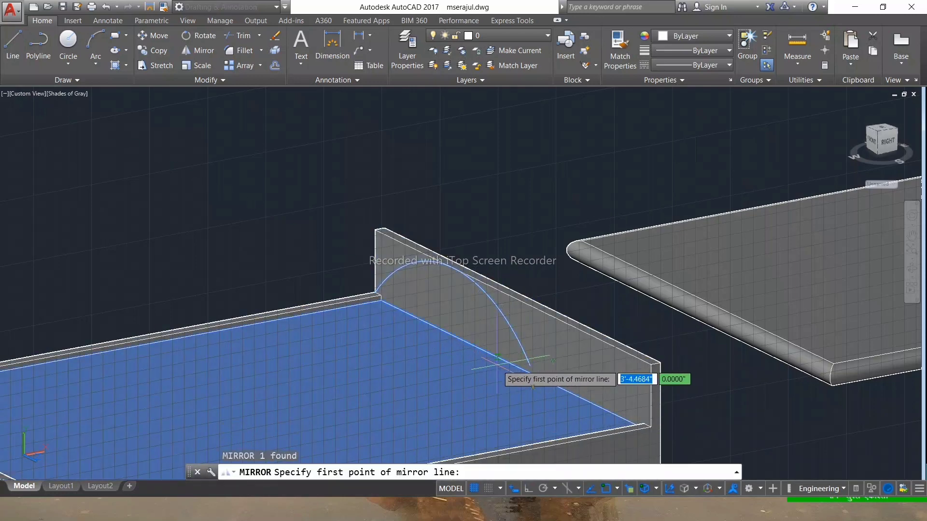
left_click(513, 365)
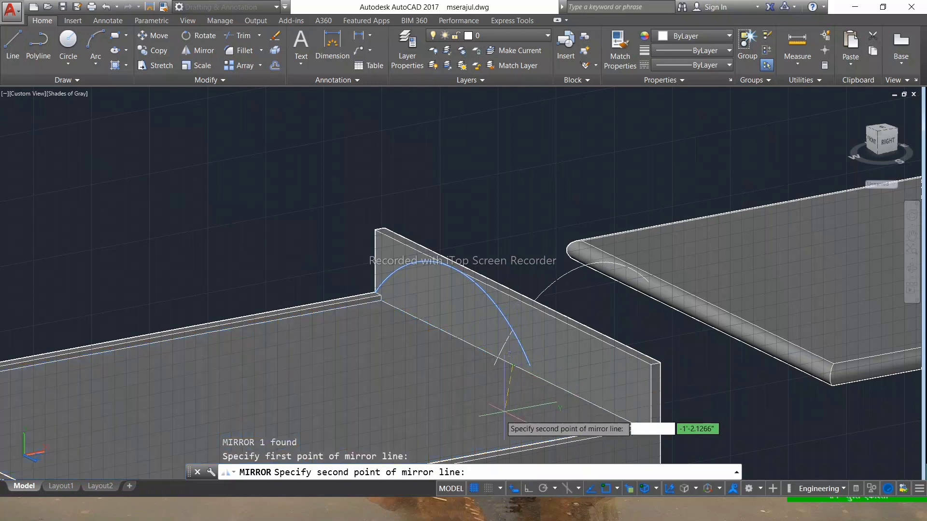
left_click(528, 489)
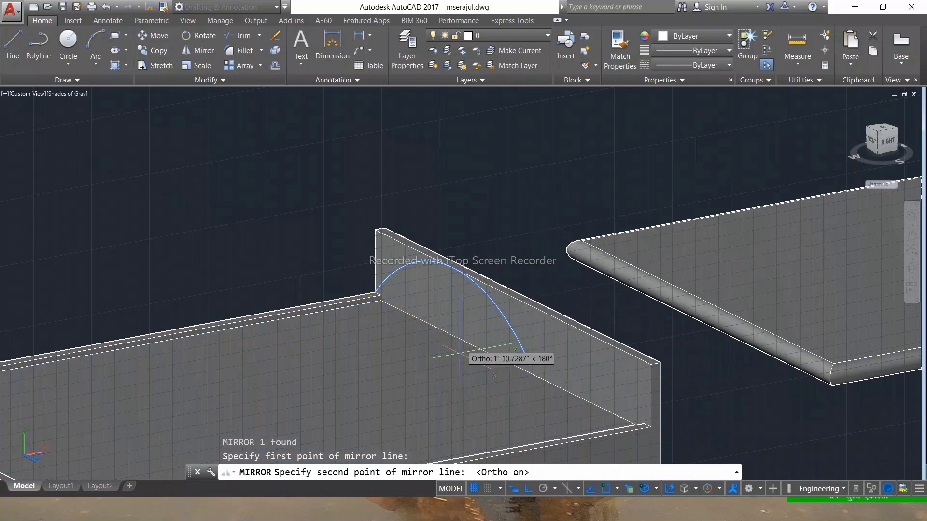
left_click(454, 420)
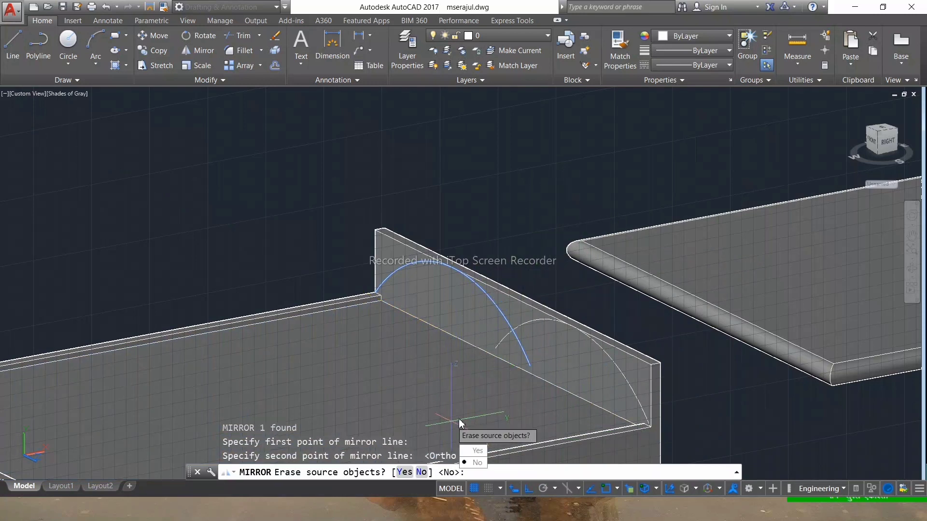
left_click(480, 463)
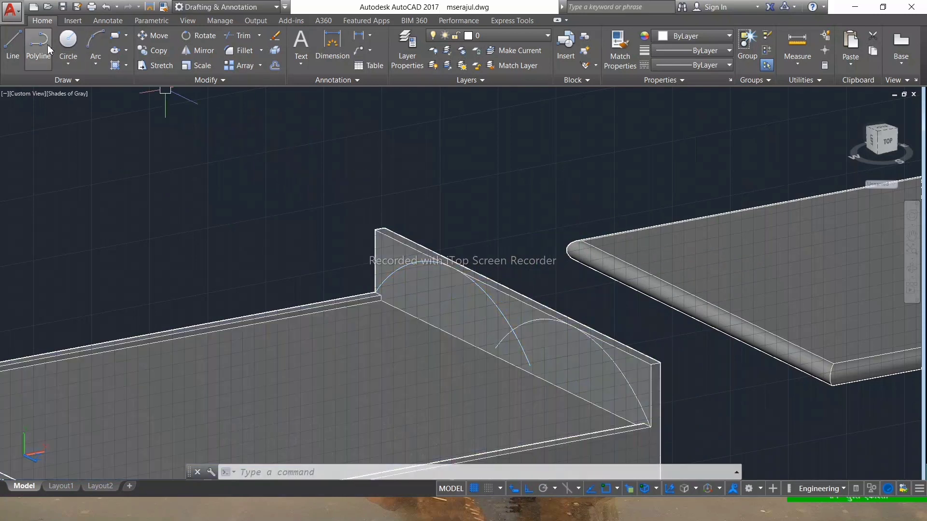
Switch to the 3D Modeling workspace and cut away the headboard's two upper corners outside the arcs with Presspull
left_click(201, 8)
left_click(212, 48)
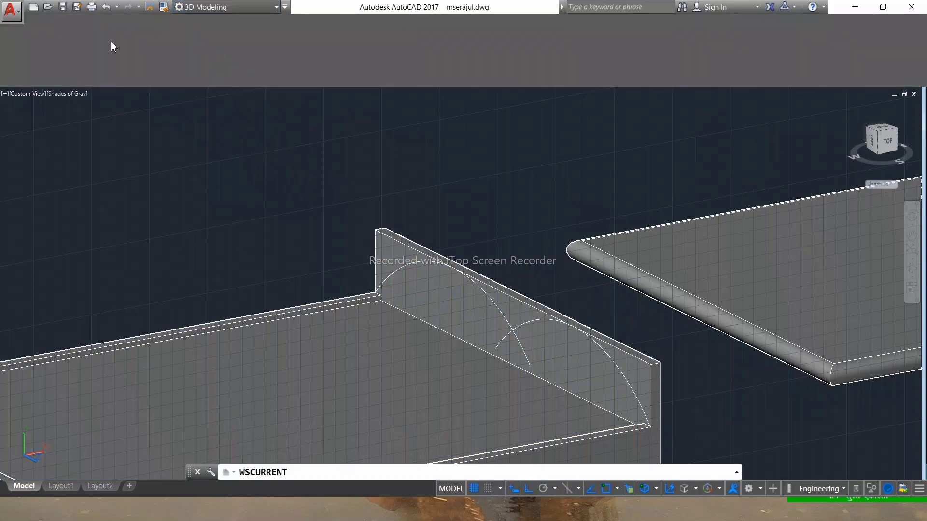
left_click(92, 51)
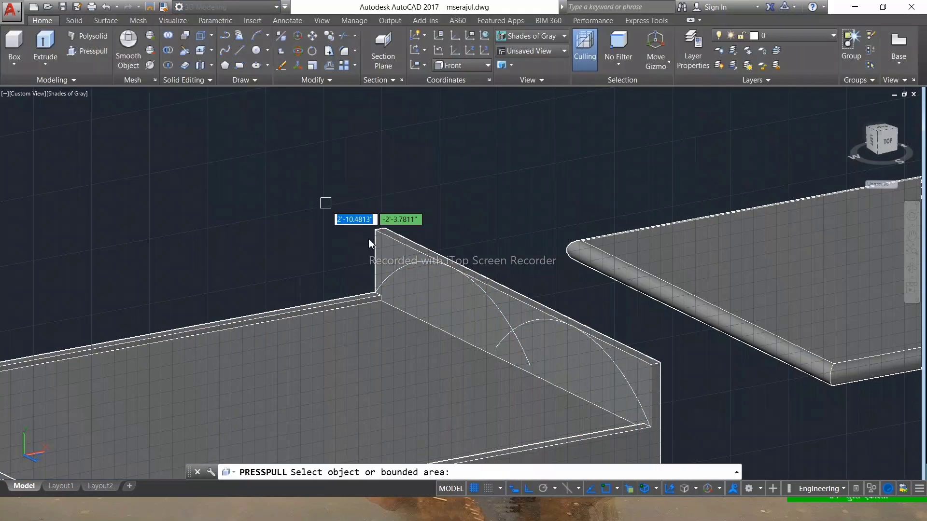
left_click(389, 253)
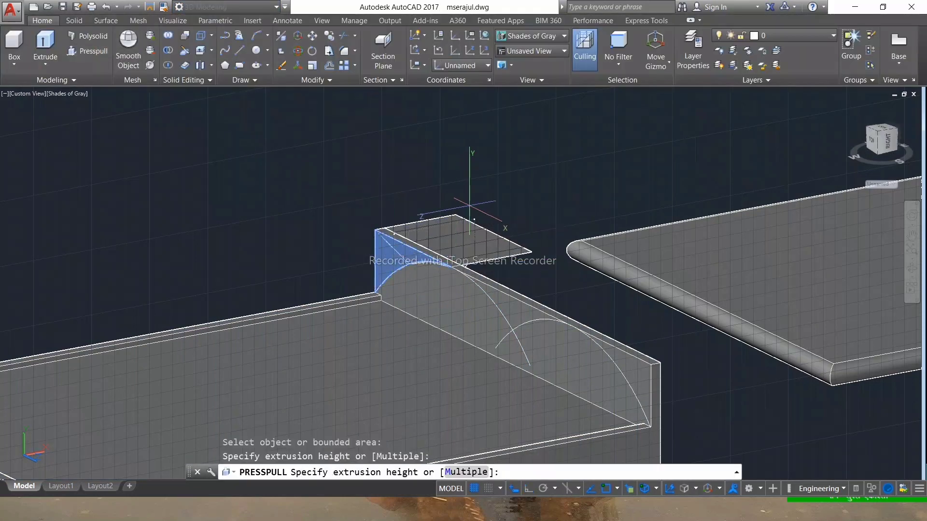
left_click(474, 220)
left_click(642, 377)
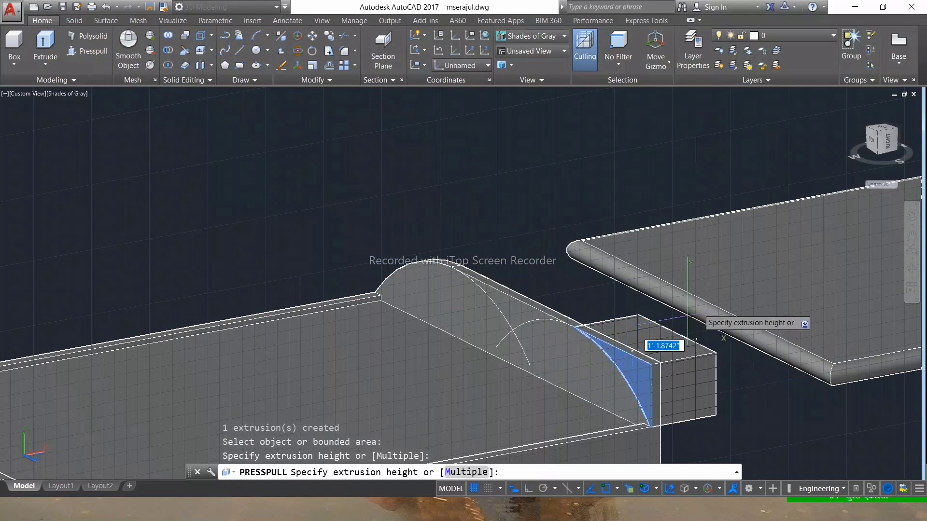
left_click(687, 338)
key("Escape")
key("Escape")
key("Escape")
Delete the two crossing construction arcs from the headboard's face
left_click(535, 316)
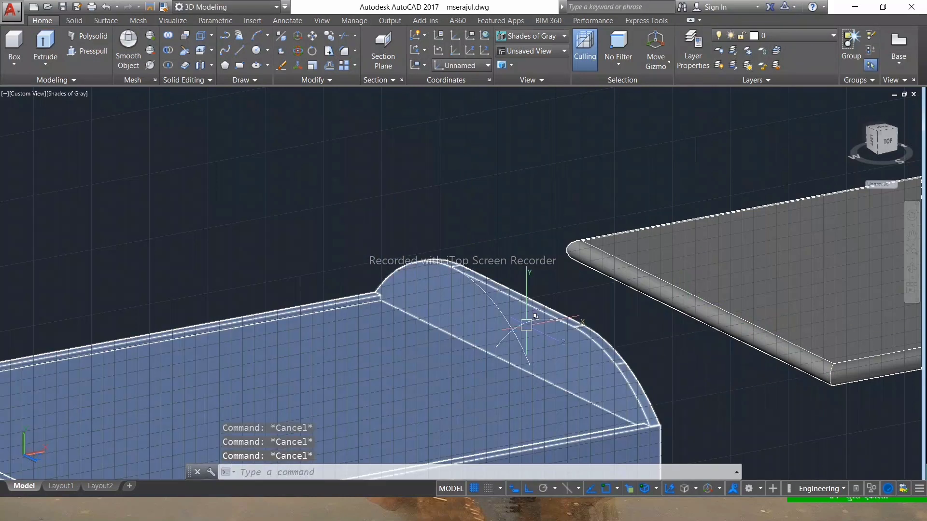
left_click(528, 322)
left_click(578, 382)
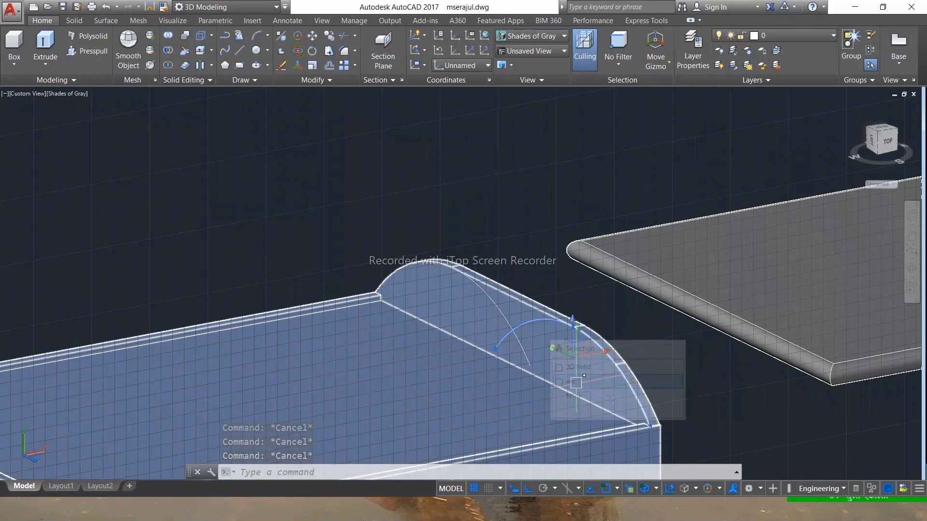
left_click(500, 310)
left_click(543, 354)
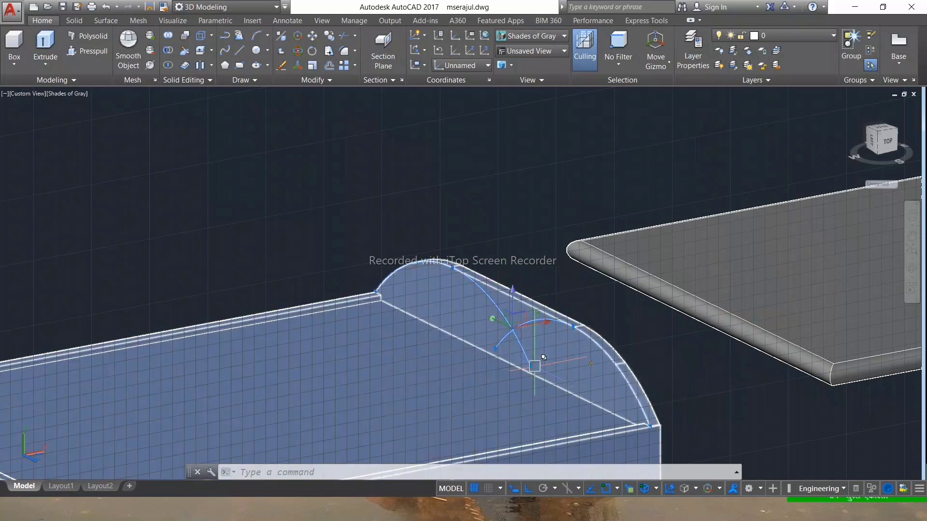
key("Delete")
Set the UCS to World and move the rounded slab 13' along the X axis onto the box
scroll(456, 229, "down", 4)
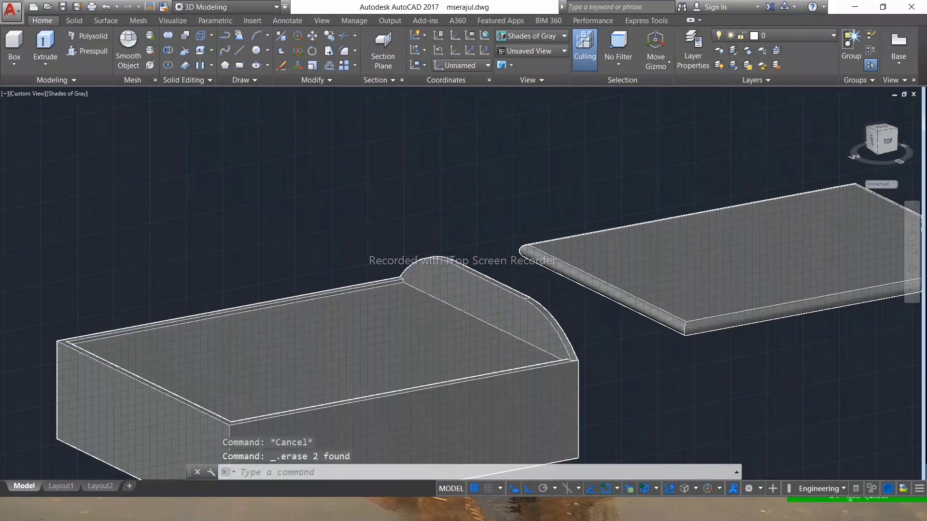
scroll(439, 198, "down", 1)
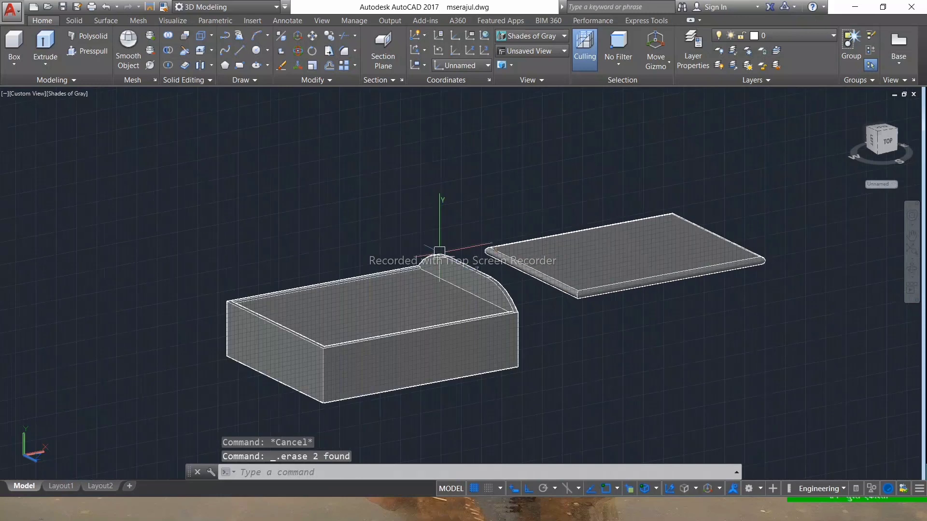
left_click(465, 65)
left_click(470, 80)
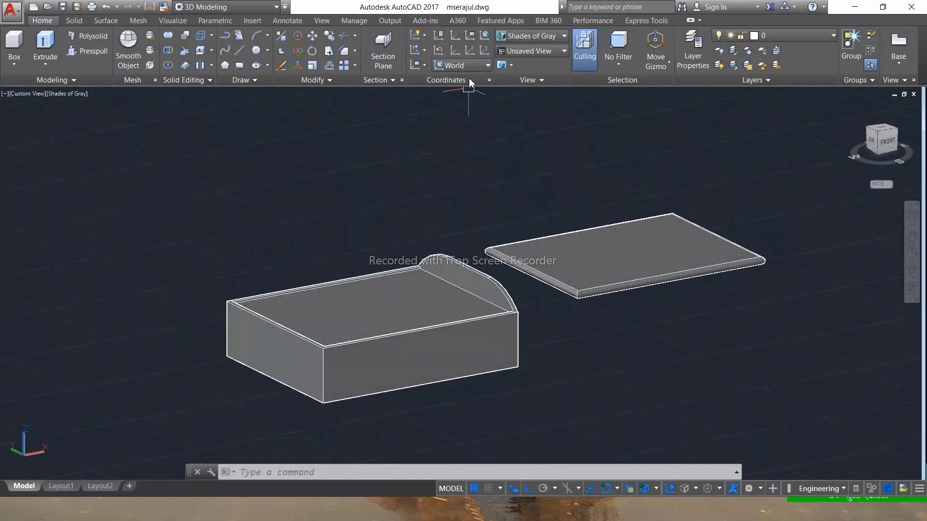
scroll(430, 384, "up", 2)
left_click(699, 205)
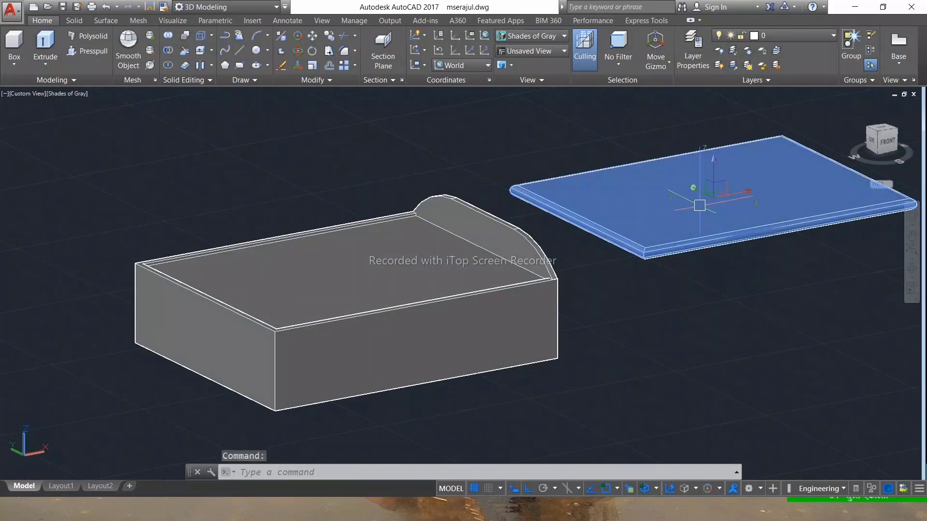
left_click(744, 190)
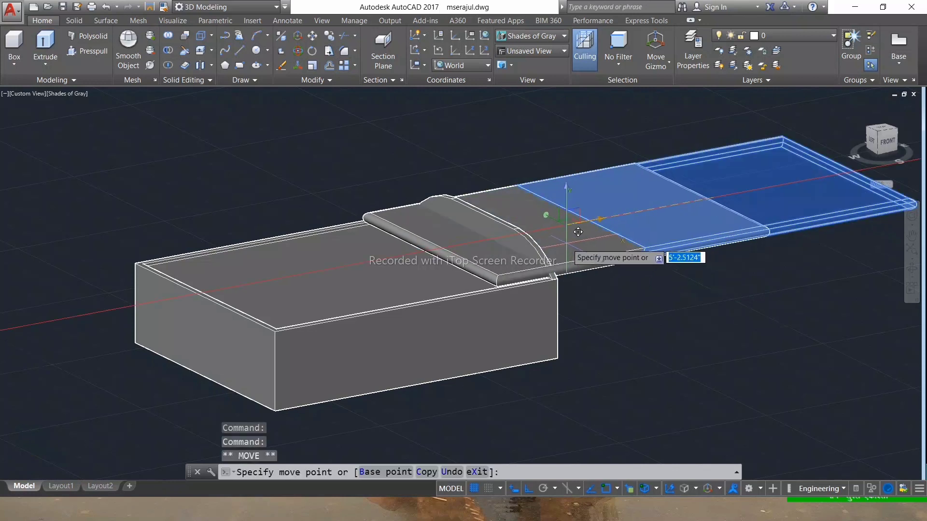
type("10")
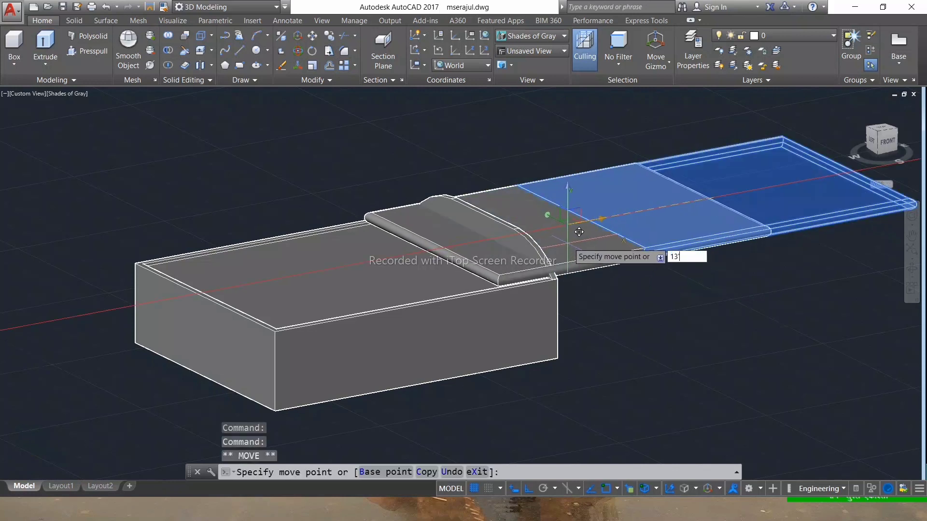
key("Return")
key("Escape")
Switch to the Top view and draw a 1' by 2' rectangle in the empty space beside the box
scroll(93, 133, "down", 2)
left_click(32, 96)
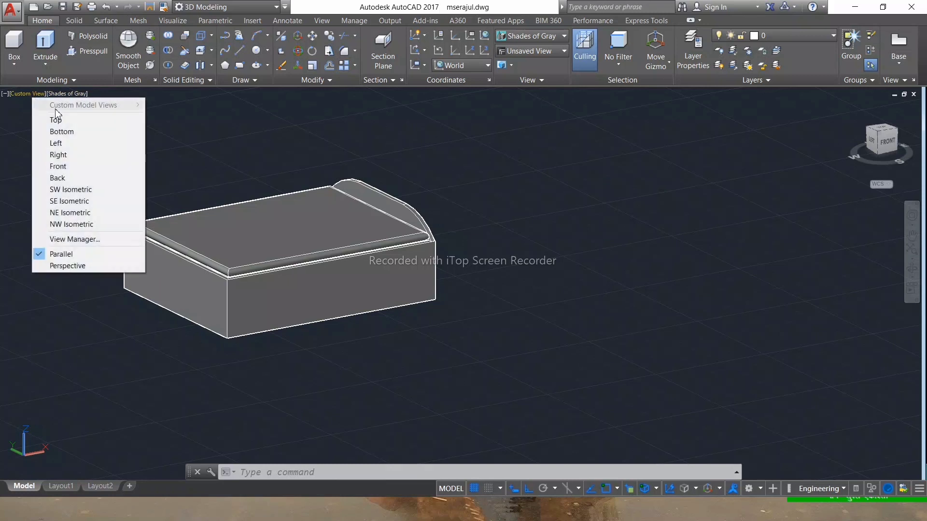
left_click(56, 120)
type("rec")
key("Return")
left_click(523, 267)
type("1")
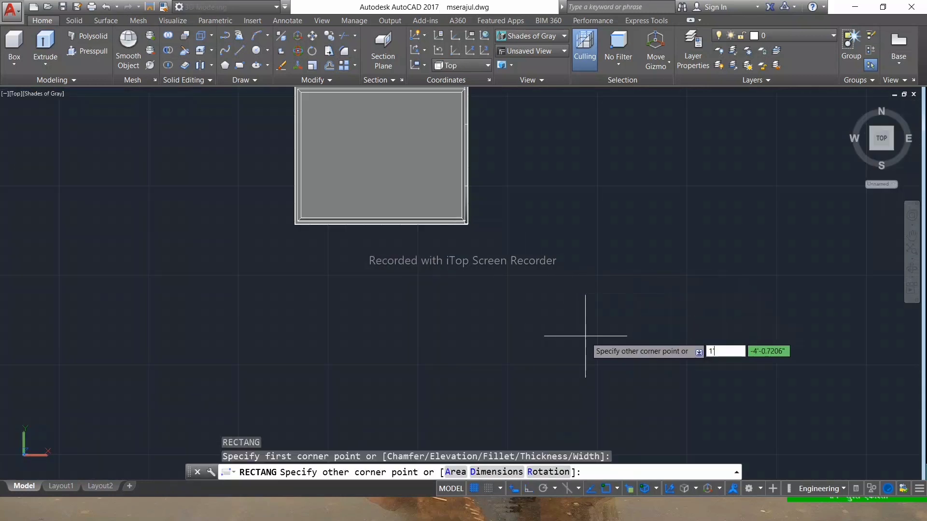
key("Tab")
type("2")
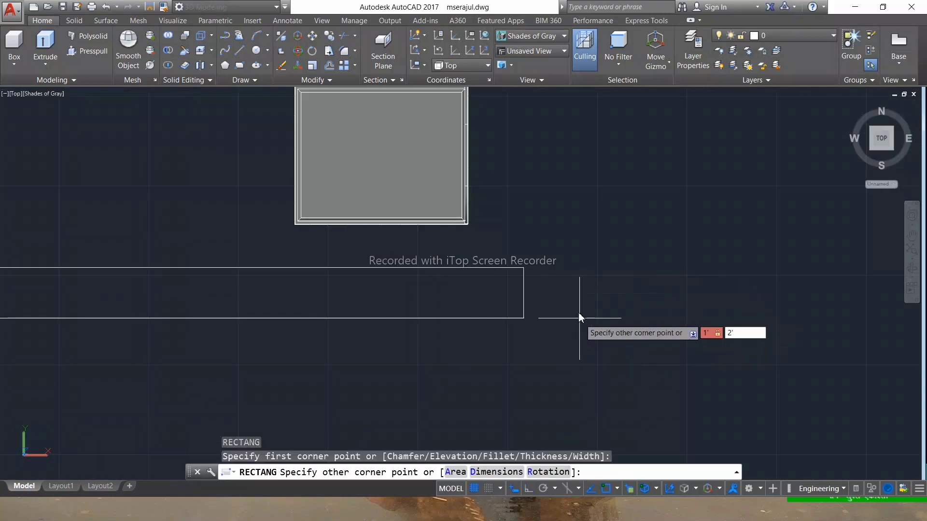
key("Return")
scroll(546, 228, "up", 3)
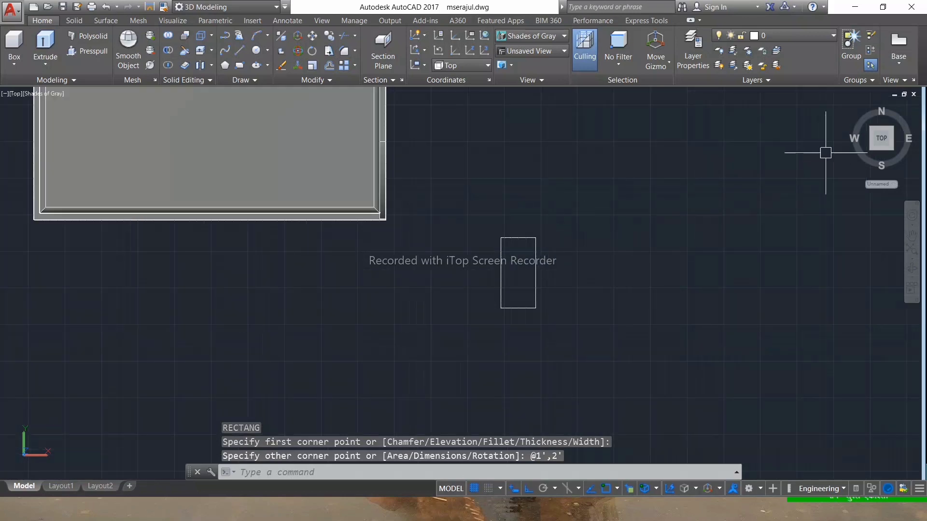
Switch to the SW Isometric view and extrude the 1' by 2' rectangle to a height of .75'
left_click(871, 150)
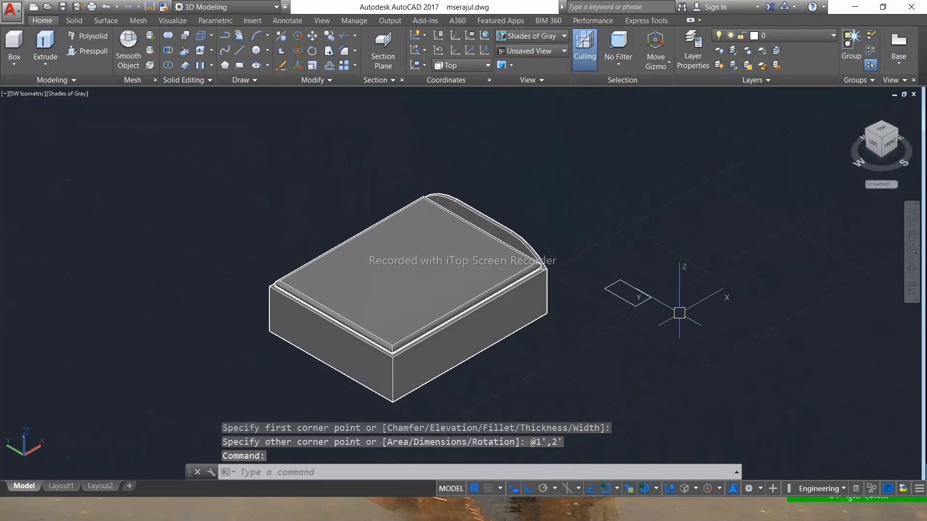
scroll(679, 312, "up", 5)
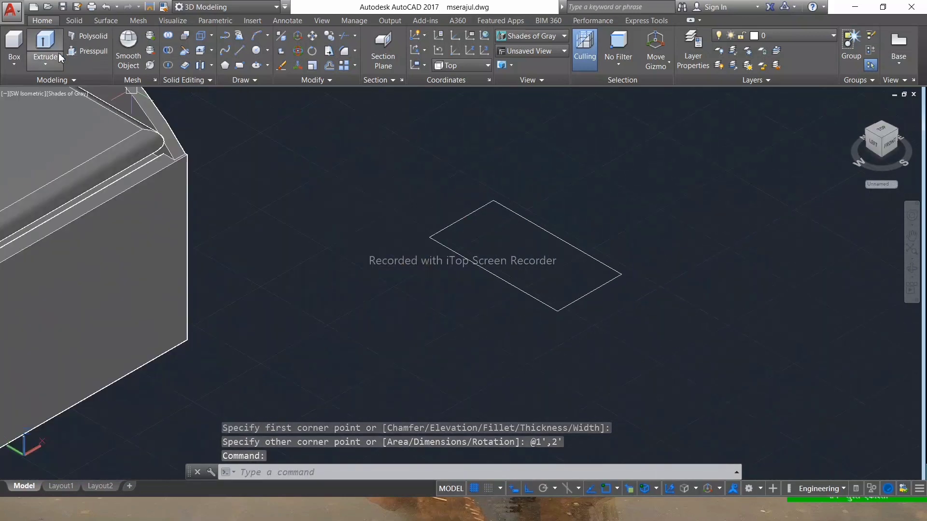
left_click(45, 45)
left_click(568, 273)
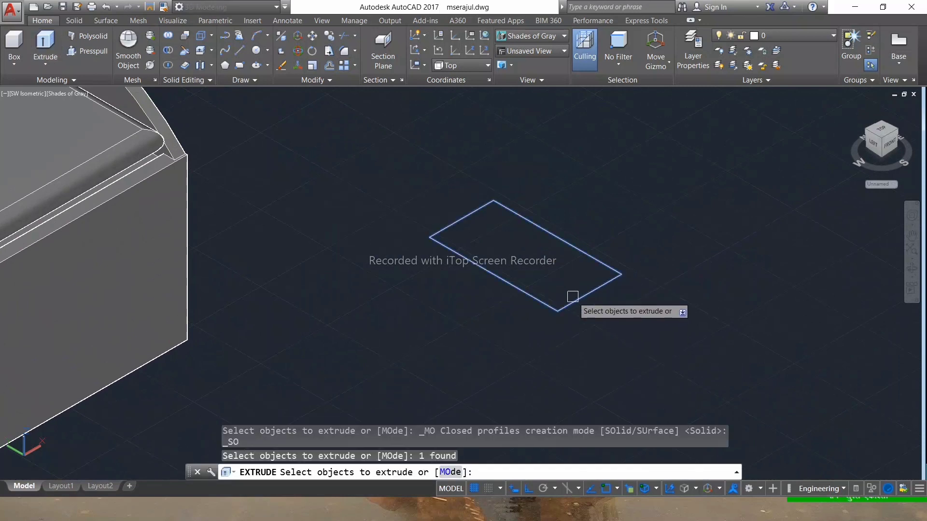
key("Return")
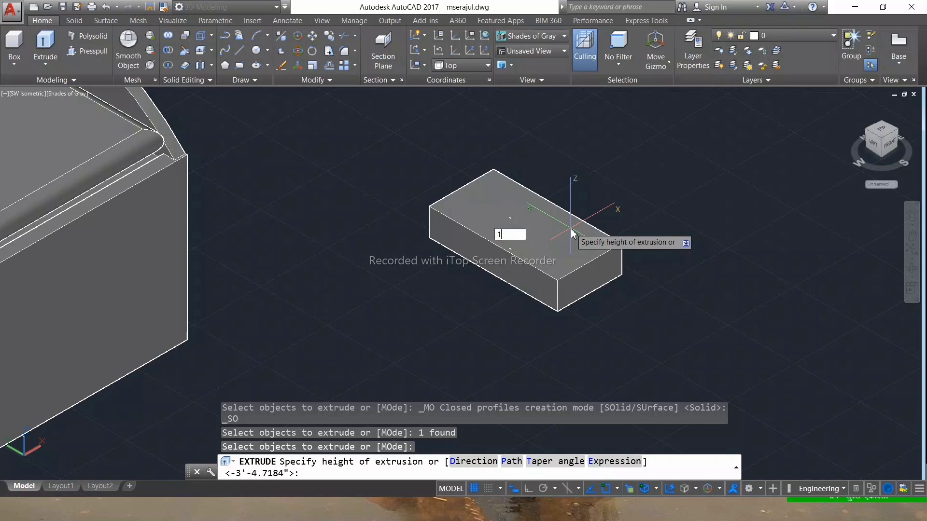
type(".75")
key("Return")
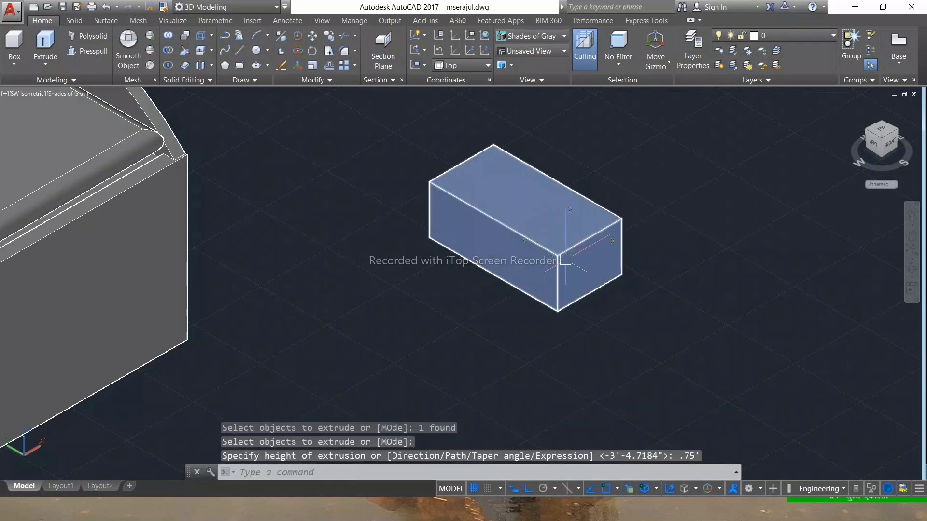
Fillet the eight edges around the pillow block's upper and lower faces with a 3" radius
scroll(499, 292, "down", 4)
scroll(490, 292, "up", 4)
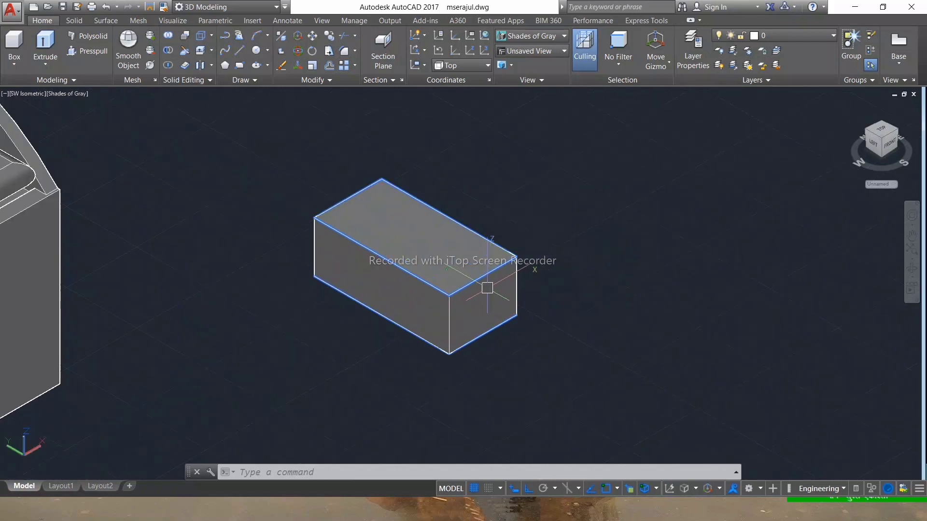
type("f")
left_click(535, 323)
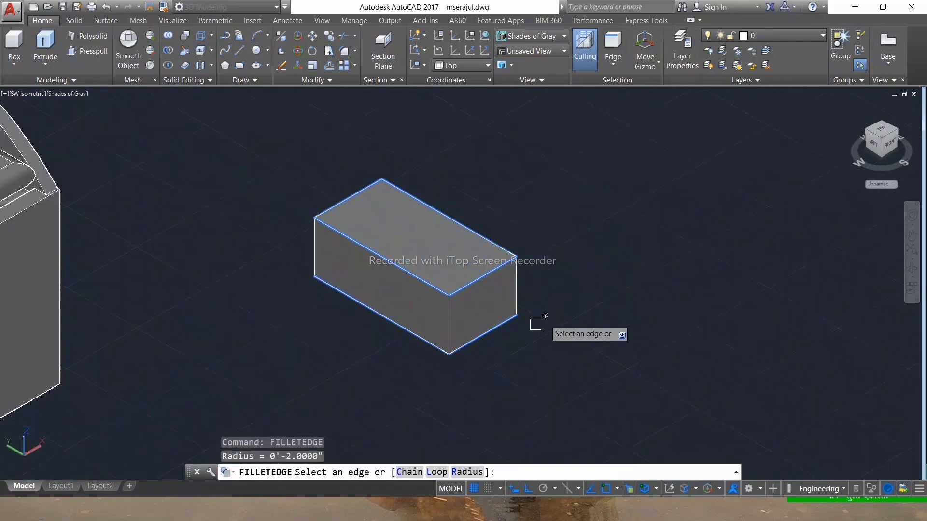
type("r")
key("Return")
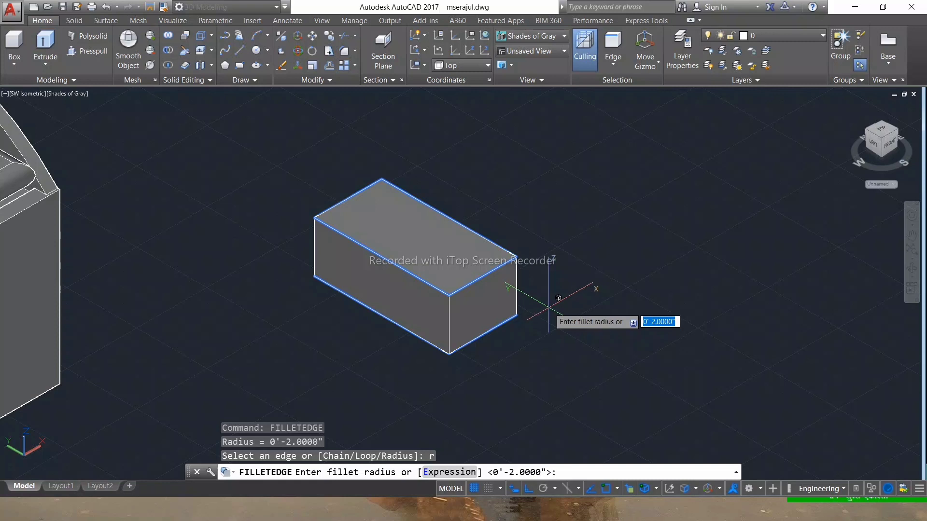
key("Return")
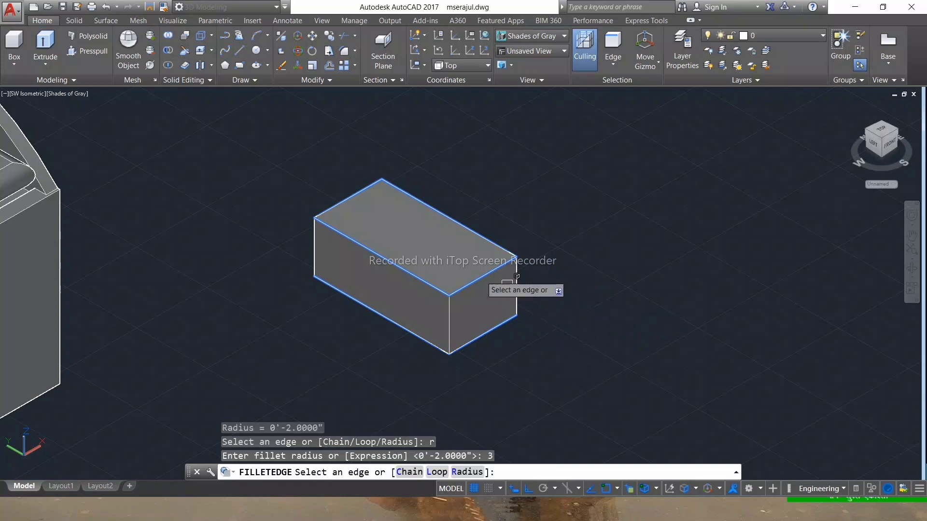
left_click(482, 276)
left_click(407, 271)
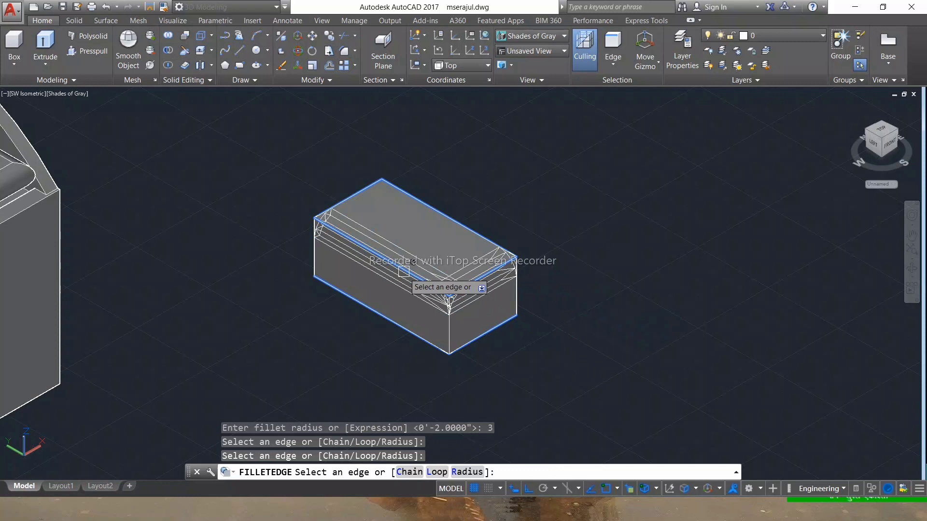
left_click(389, 319)
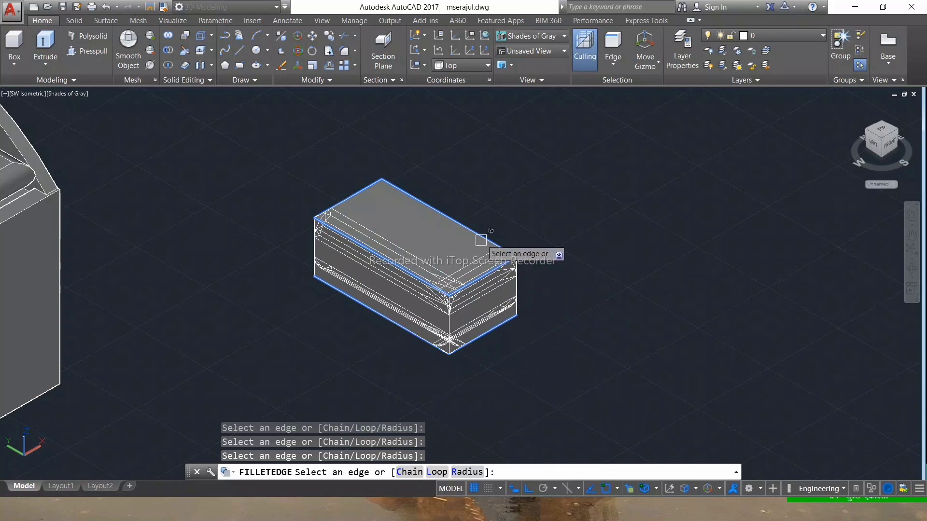
left_click(911, 268)
left_click_drag(787, 319, 513, 269)
key("Escape")
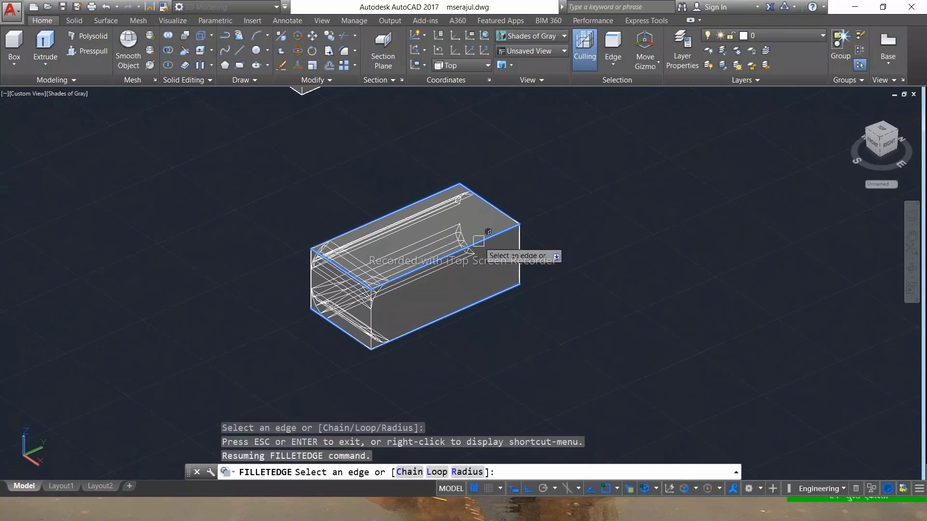
left_click(478, 302)
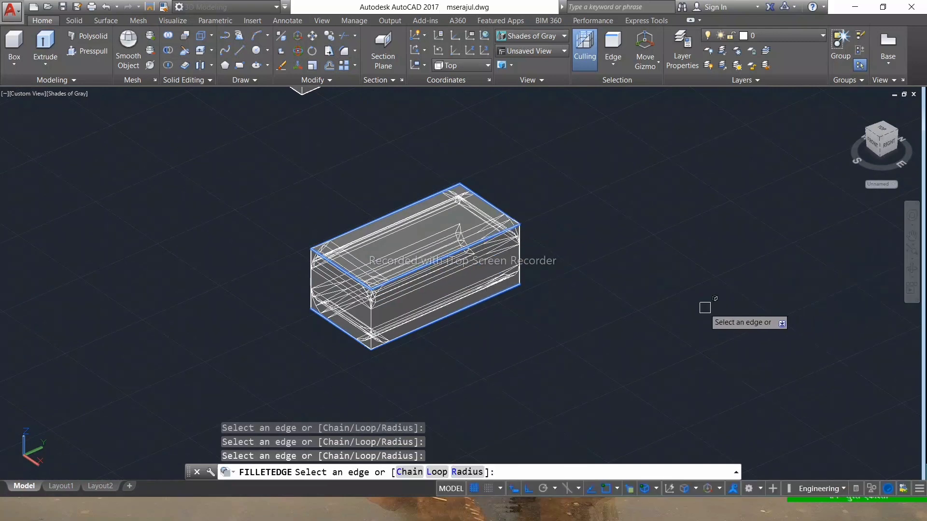
middle_click_drag(729, 301, 579, 307, "shift")
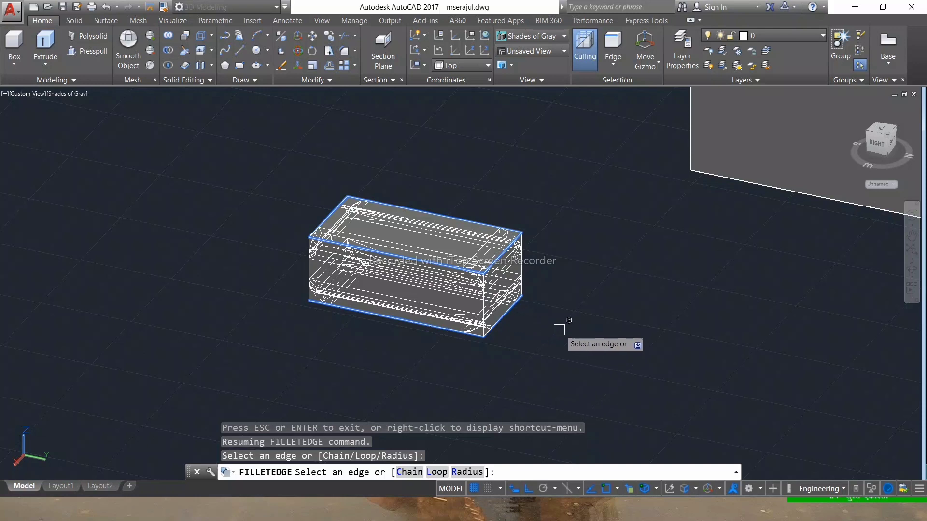
key("Return")
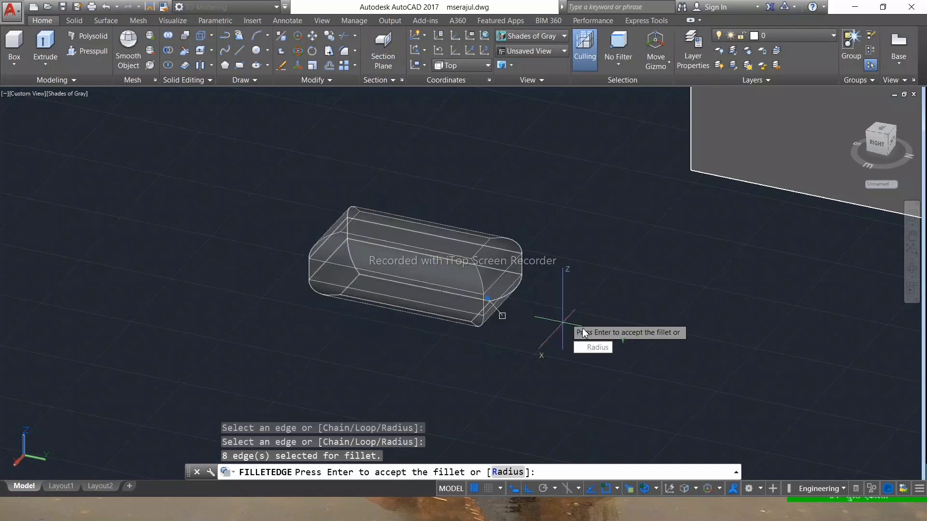
key("Return")
Move the rounded pillow onto the slab in front of the headboard and shift it 4' along the headboard
middle_click_drag(625, 311, 575, 401, "shift")
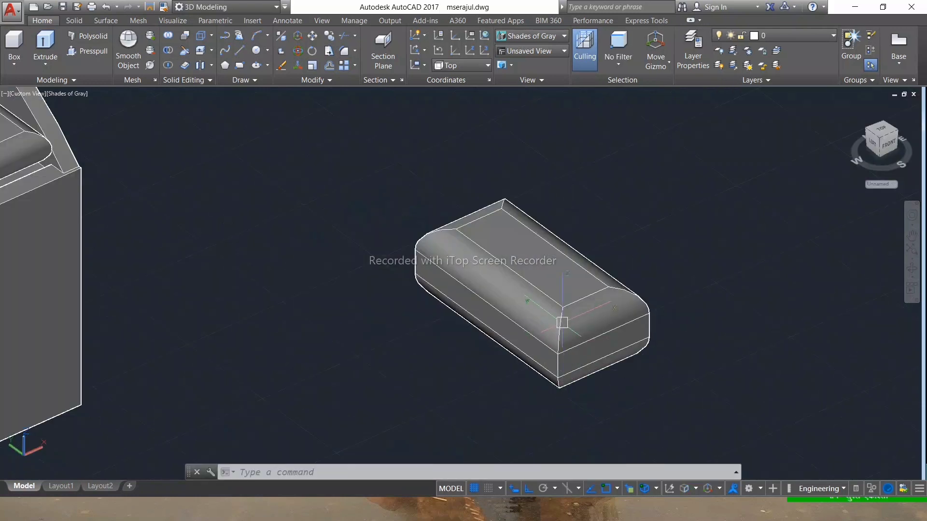
left_click(562, 322)
left_click(425, 264)
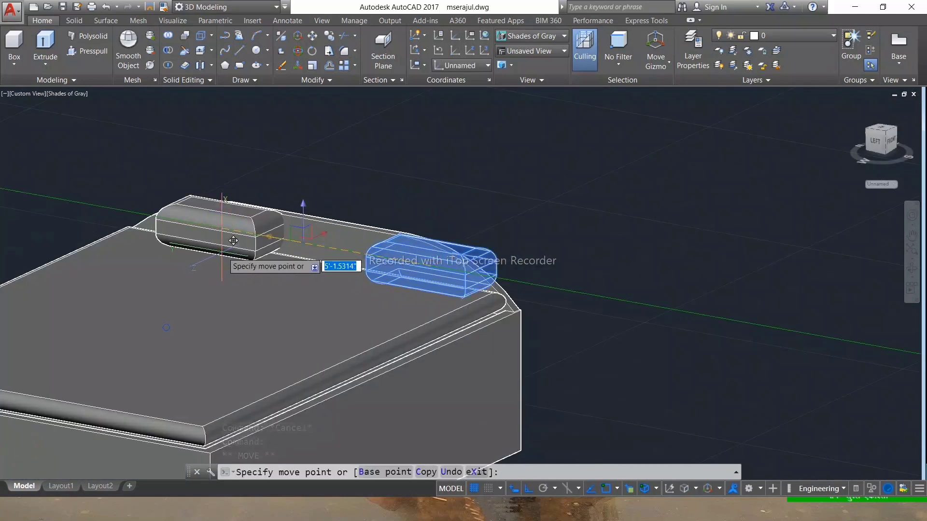
type("4'")
key("Return")
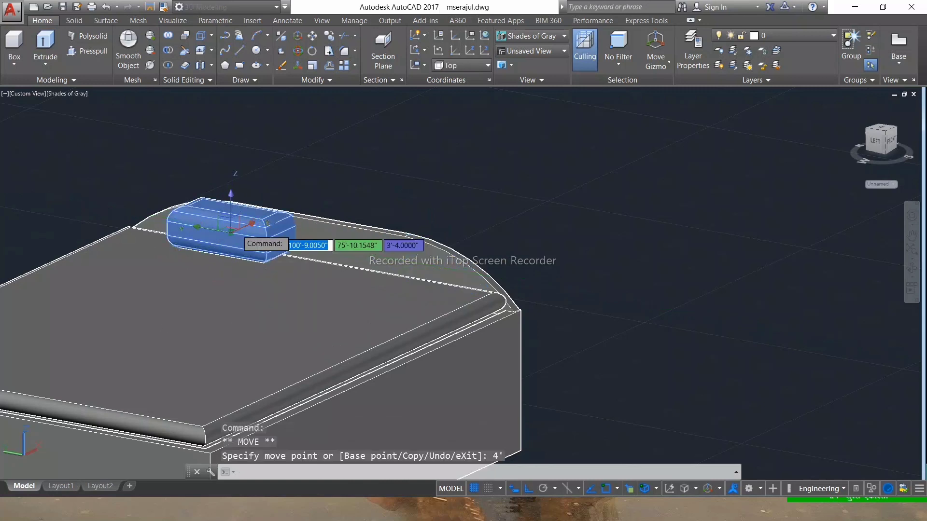
key("Escape")
Copy the pillow 4' along the headboard toward the near side of the bed
type("c")
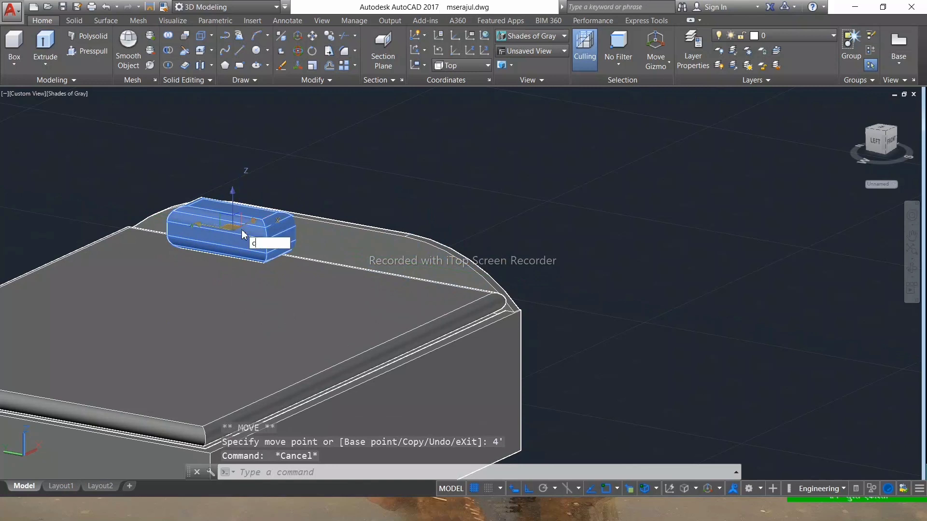
type("o")
key("Return")
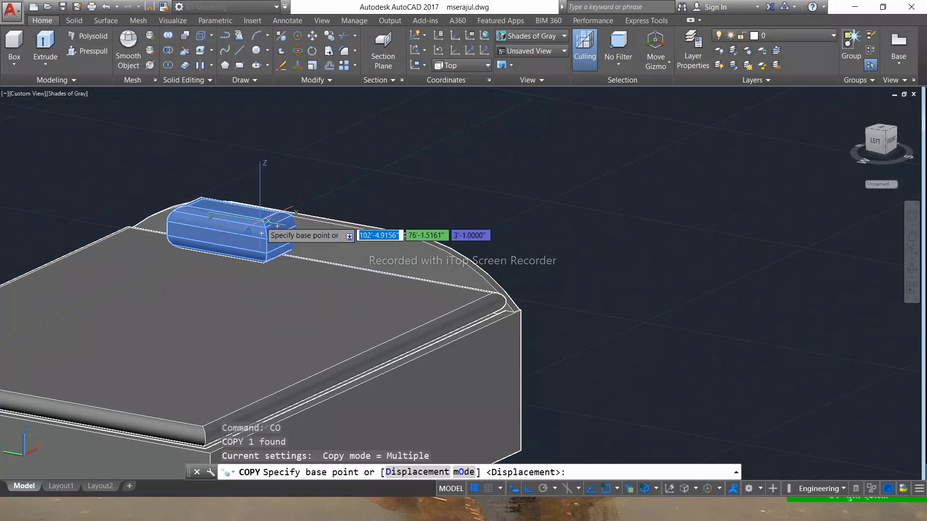
left_click(261, 218)
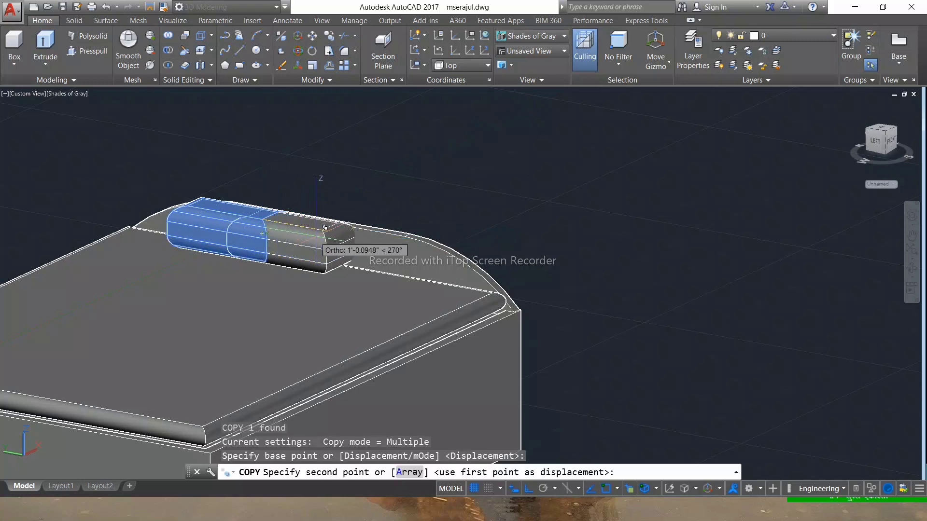
type("a")
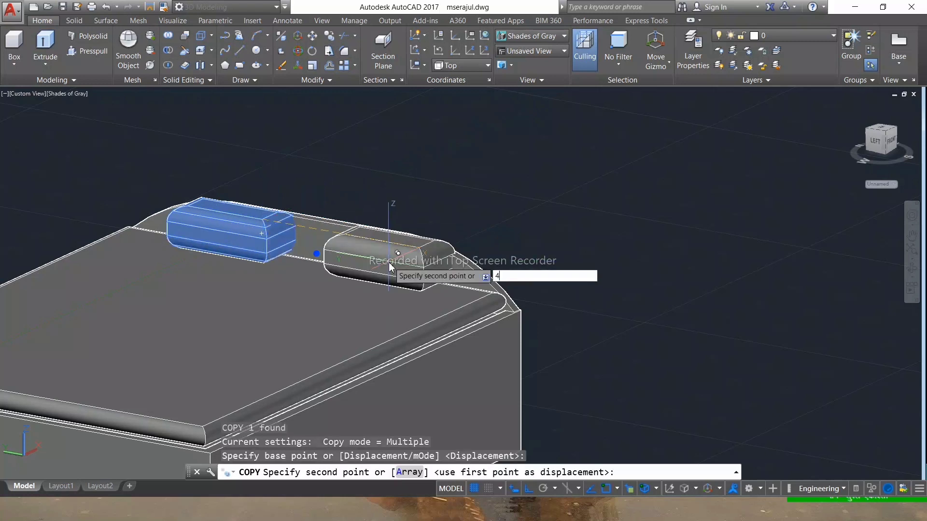
key("Return")
type("4'")
key("Return")
key("Escape")
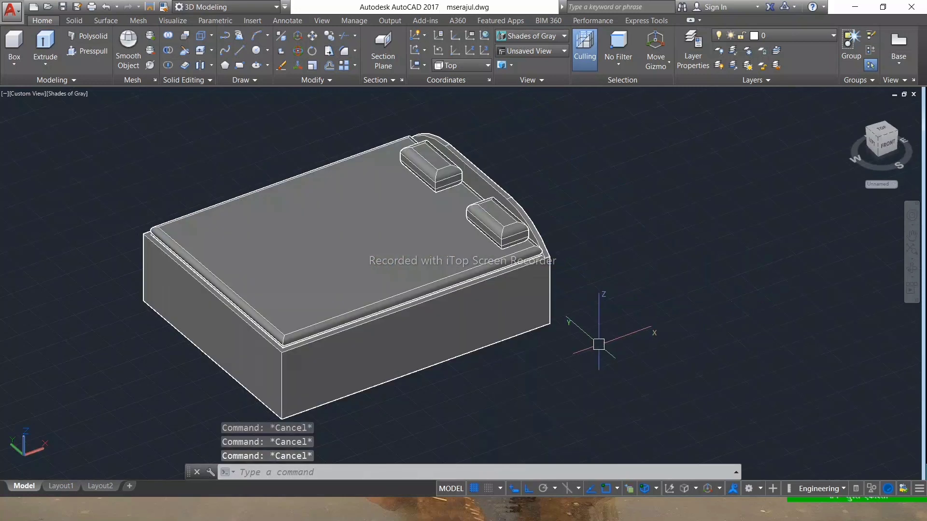
Assign the document's wood material to the bed box, the fabric material to the slab, and the magenta material to the pillows
type("rmat")
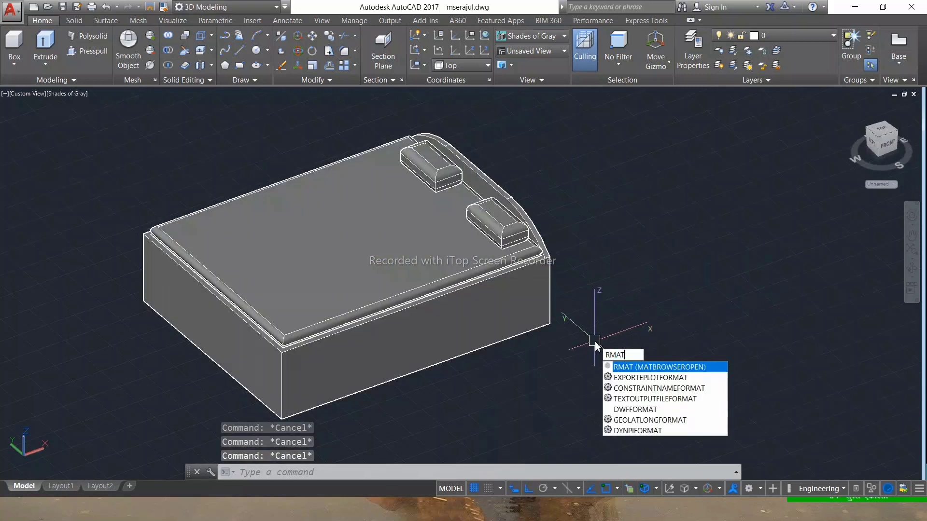
key("Return")
left_click(697, 107)
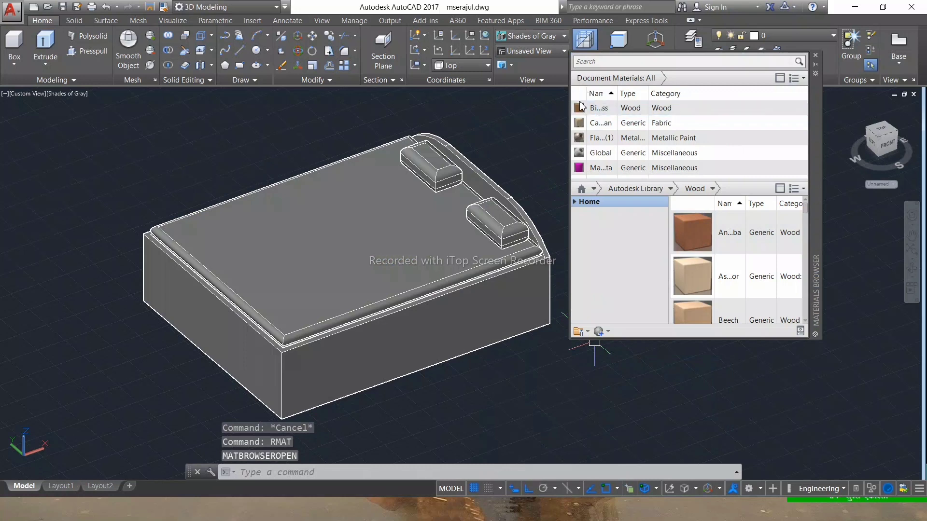
left_click_drag(582, 110, 522, 271)
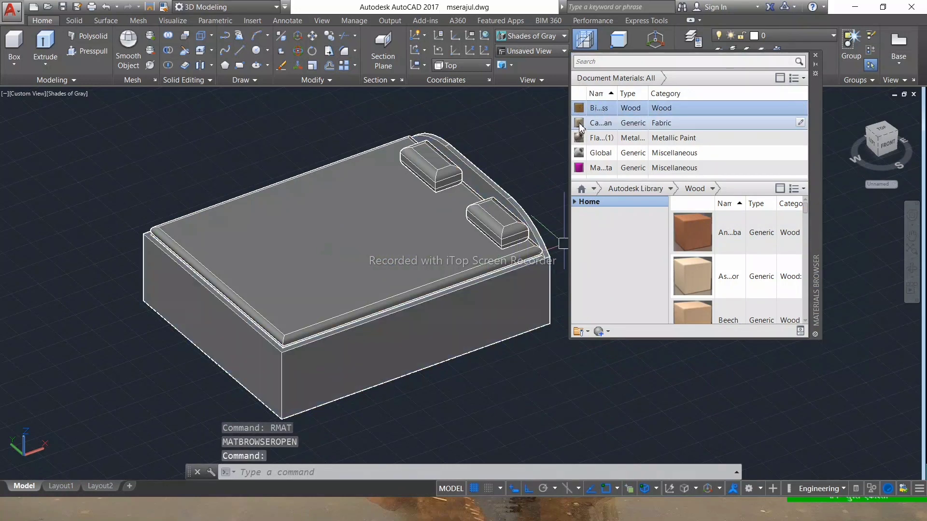
left_click_drag(579, 123, 398, 268)
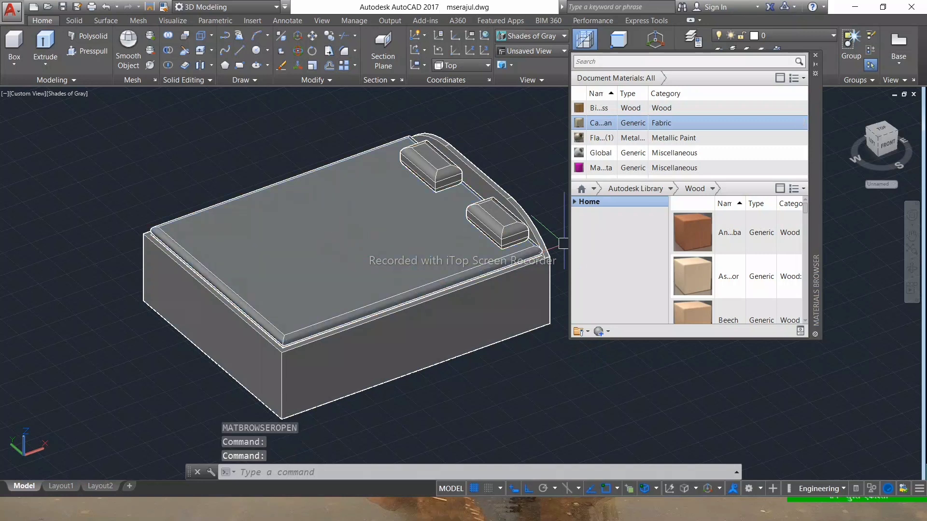
left_click_drag(579, 168, 511, 220)
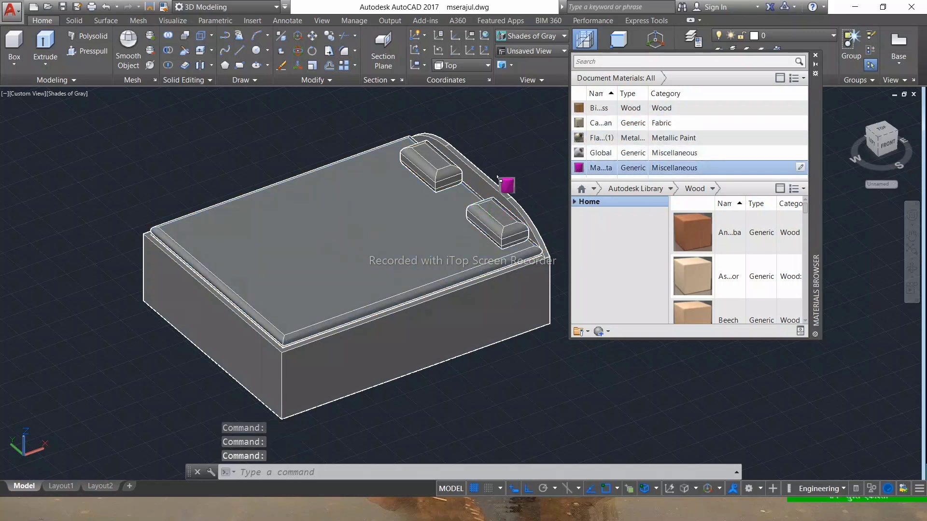
Set the viewport's visual style to Realistic and close the Materials Browser
left_click(58, 94)
left_click(111, 160)
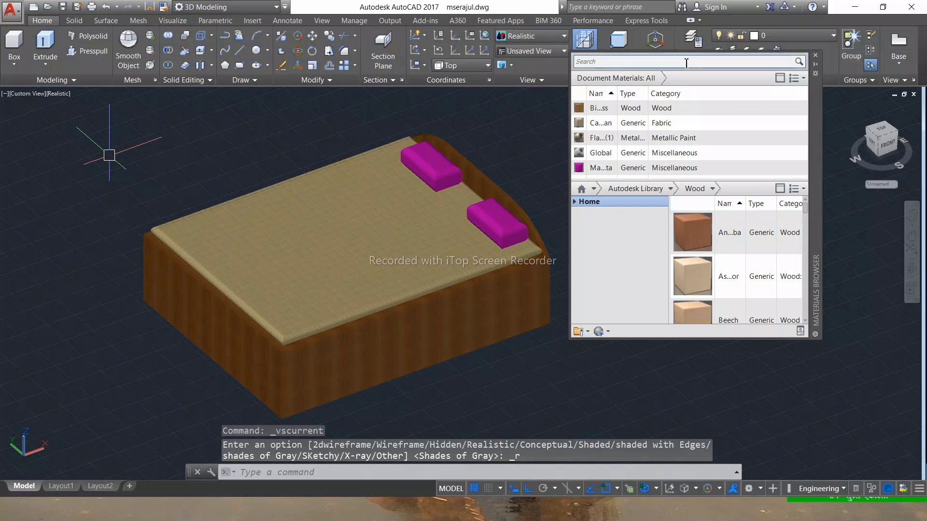
left_click(815, 56)
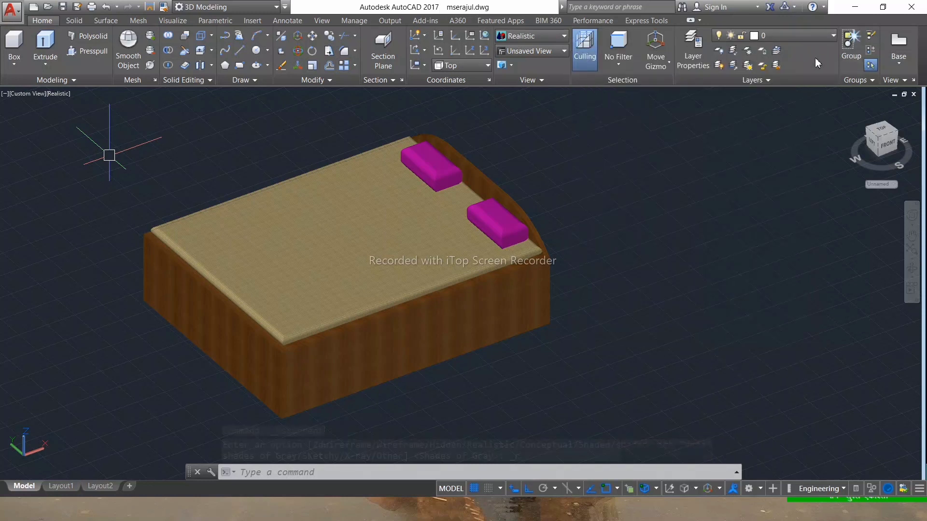
Copy the whole bed, with box, slab and pillows, 10' straight up from its front bottom corner
scroll(661, 205, "down", 5)
scroll(657, 197, "up", 4)
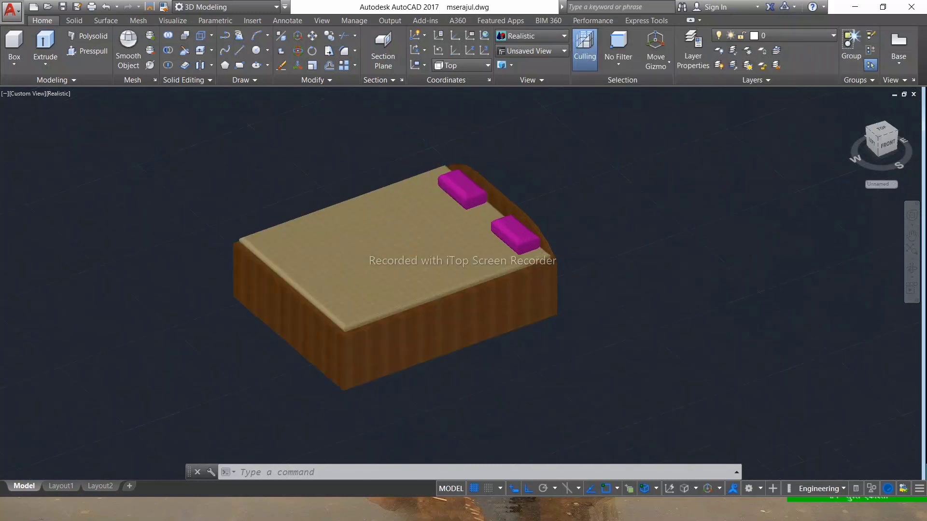
scroll(453, 147, "up", 2)
scroll(454, 146, "down", 3)
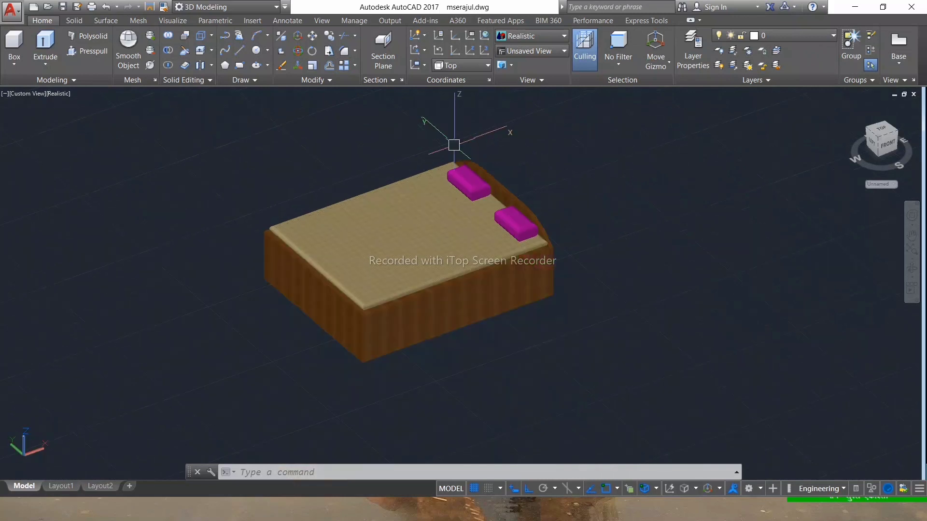
scroll(454, 147, "up", 3)
middle_click_drag(681, 265, 670, 231, "shift")
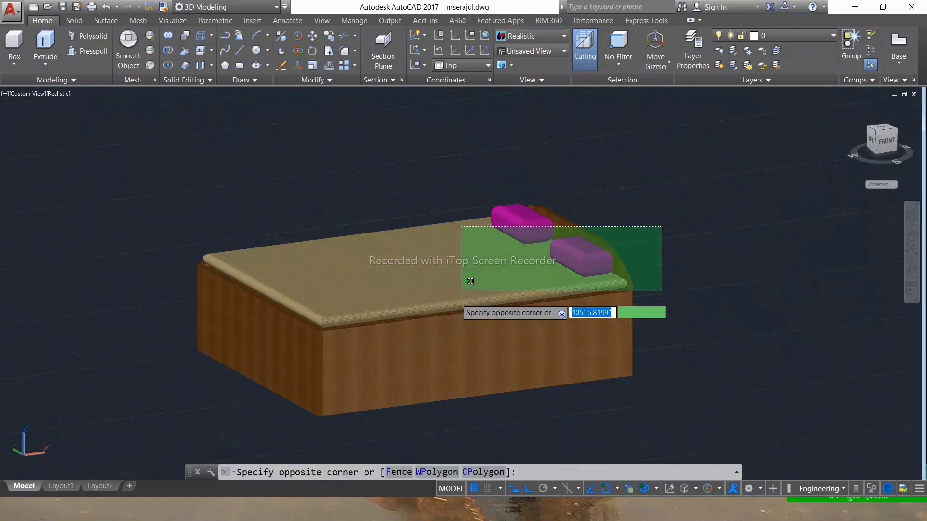
left_click(298, 413)
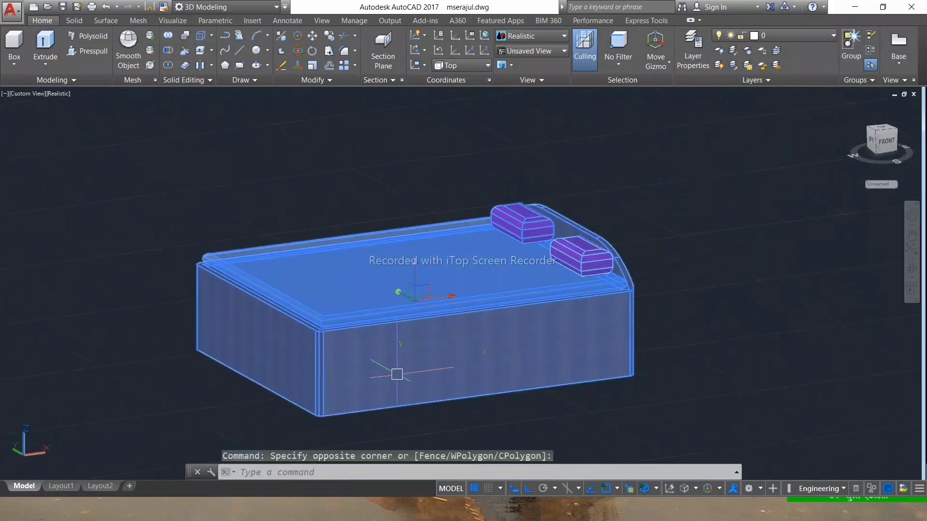
type("co")
key("Return")
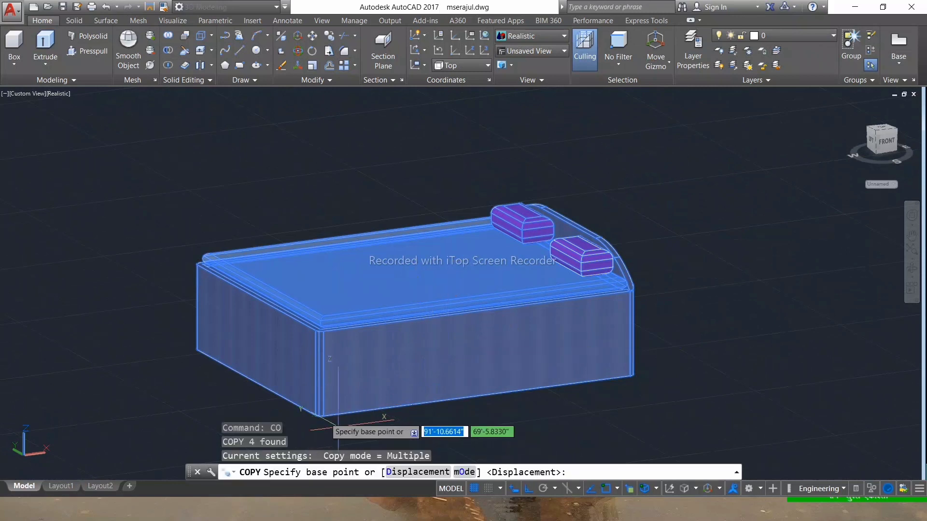
scroll(320, 414, "up", 4)
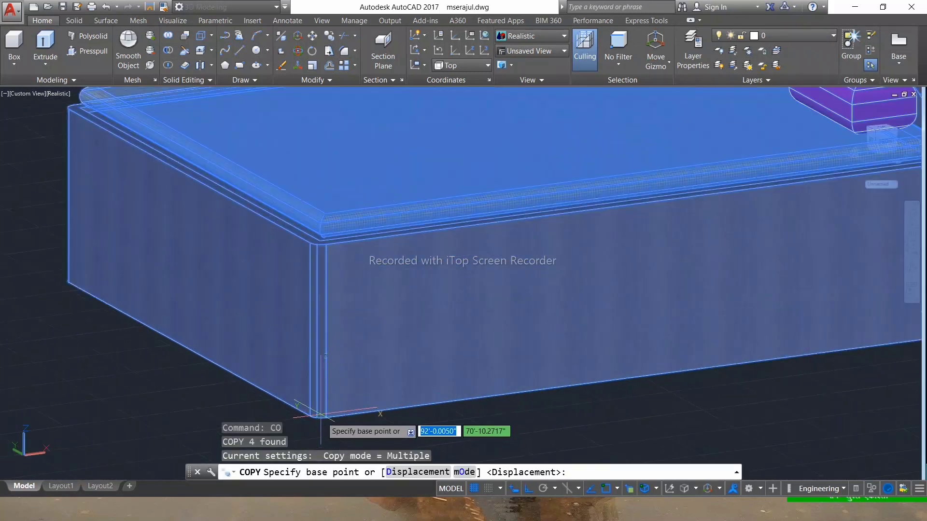
left_click(317, 416)
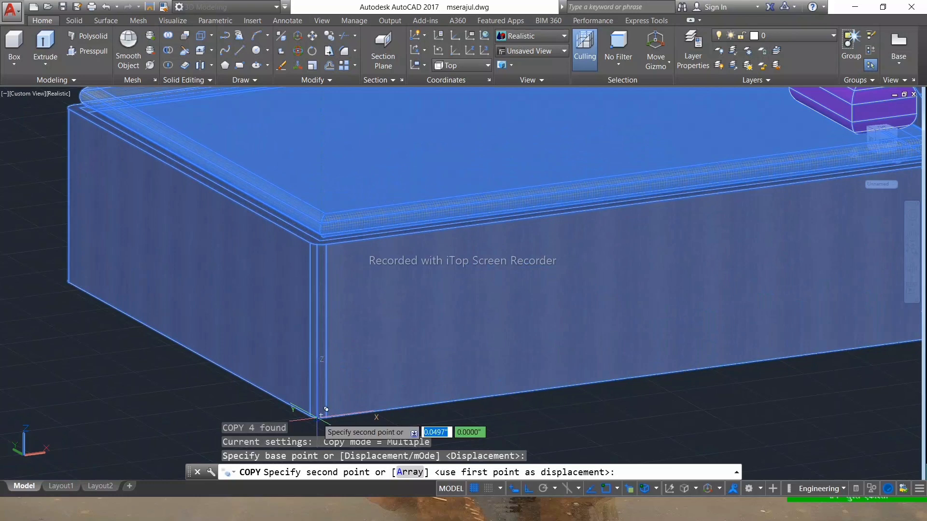
scroll(333, 309, "down", 6)
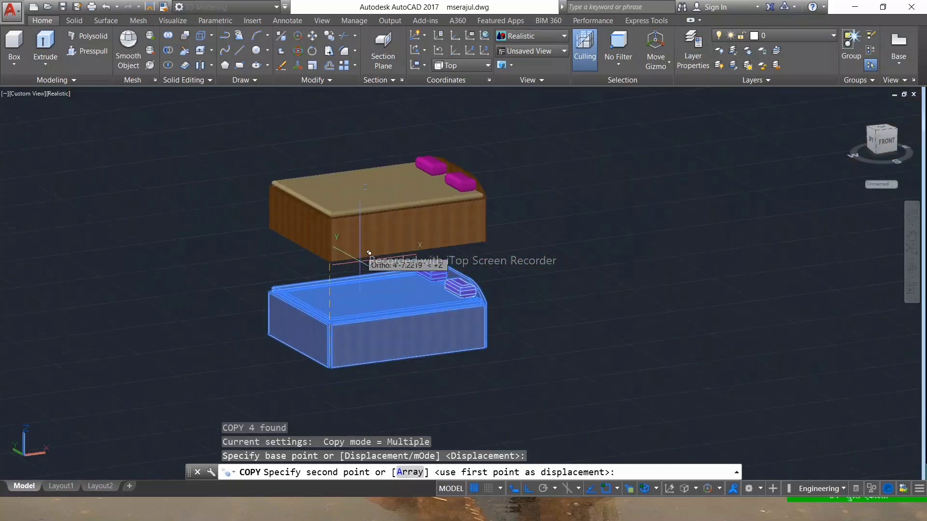
scroll(393, 328, "up", 2)
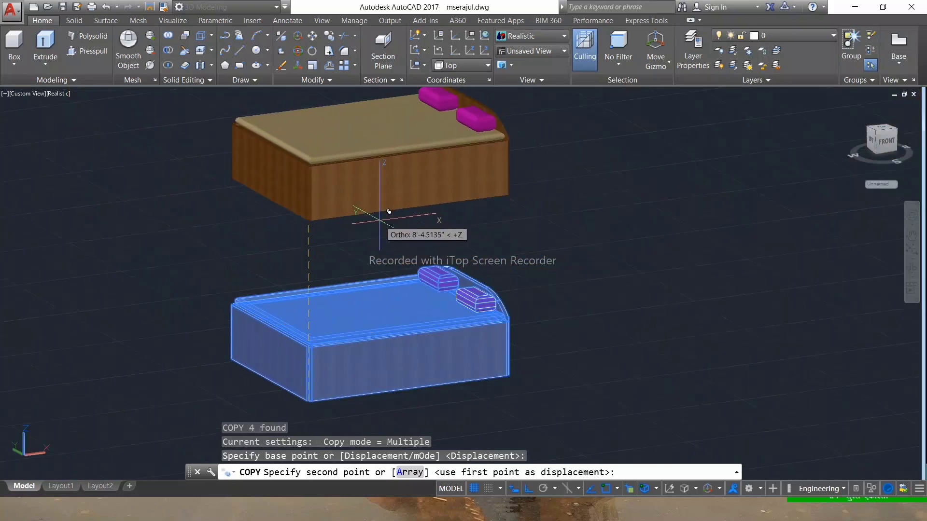
key("Return")
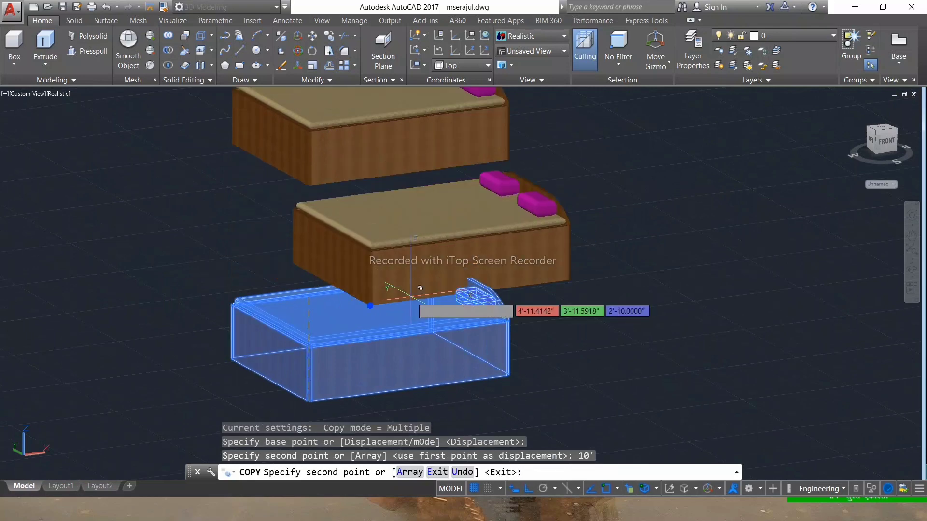
key("Escape")
scroll(424, 304, "down", 2)
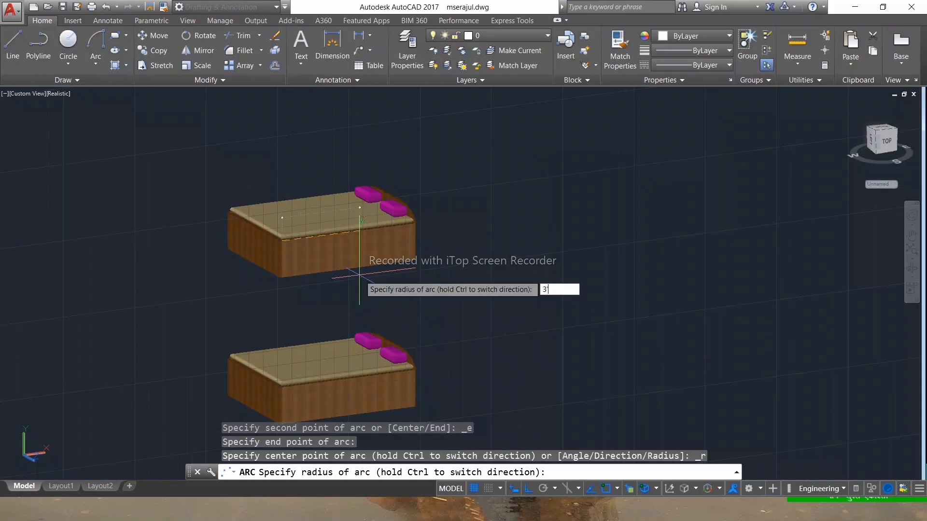
type("3'")
key("Return")
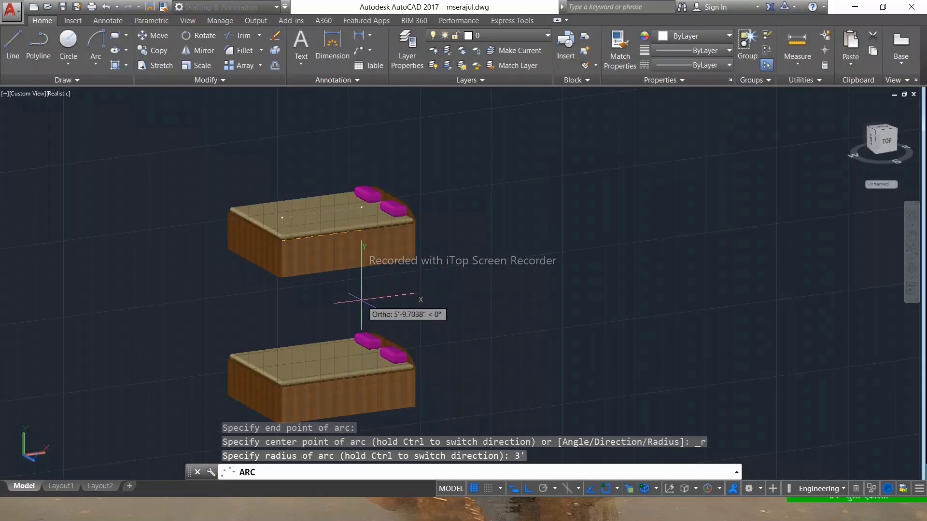
key("Escape")
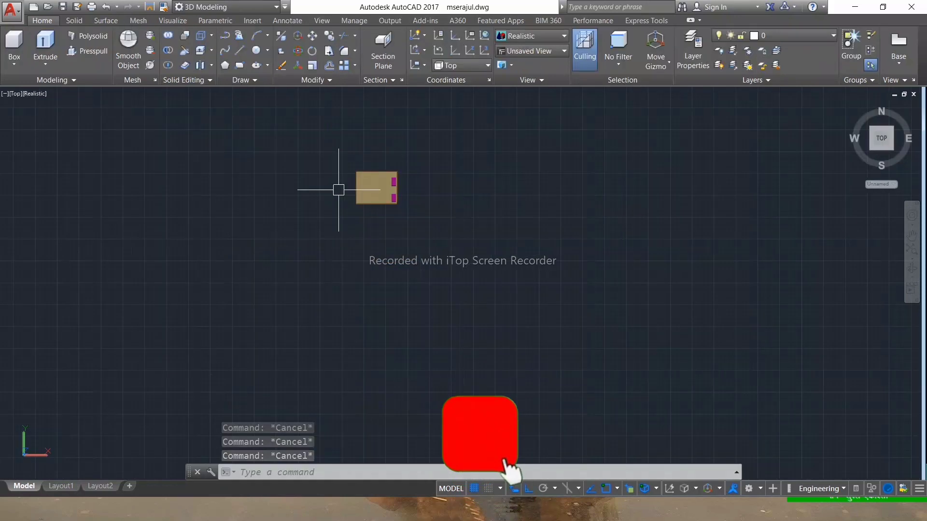
Set the viewport to the Top view and draw a vertical 10' line in the empty area south-west of the bed
left_click(15, 93)
left_click(42, 120)
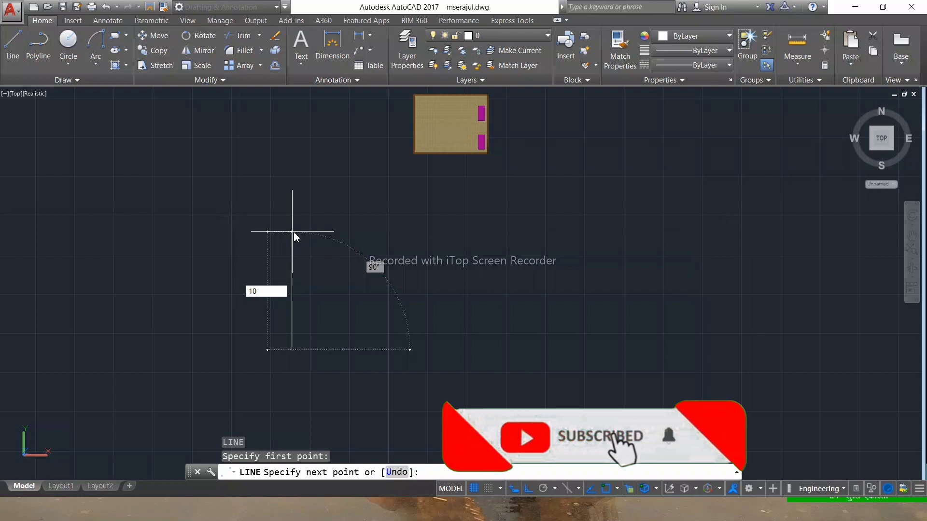
type("'")
key("Return")
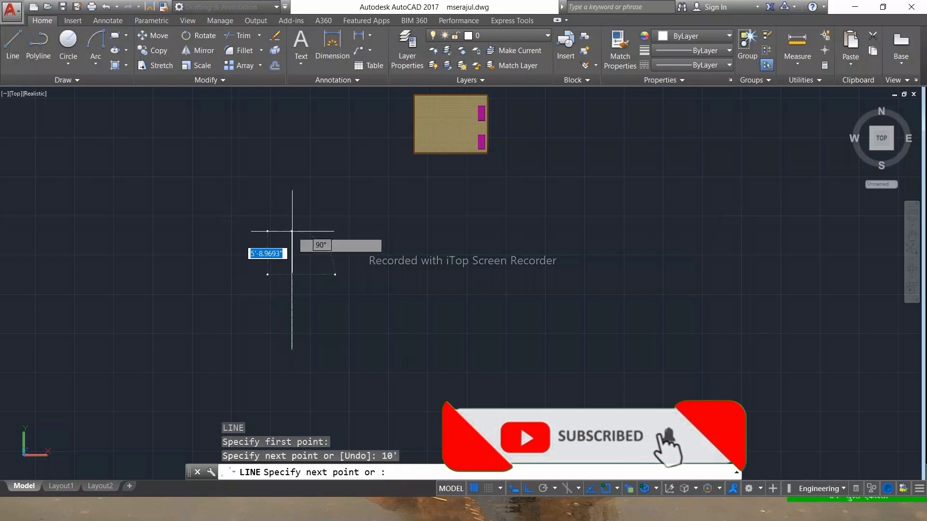
key("Return")
Draw a Start, End, Radius arc from the line's lower to its upper endpoint, bulging east with a radius of about 5'-1.6"
left_click(96, 61)
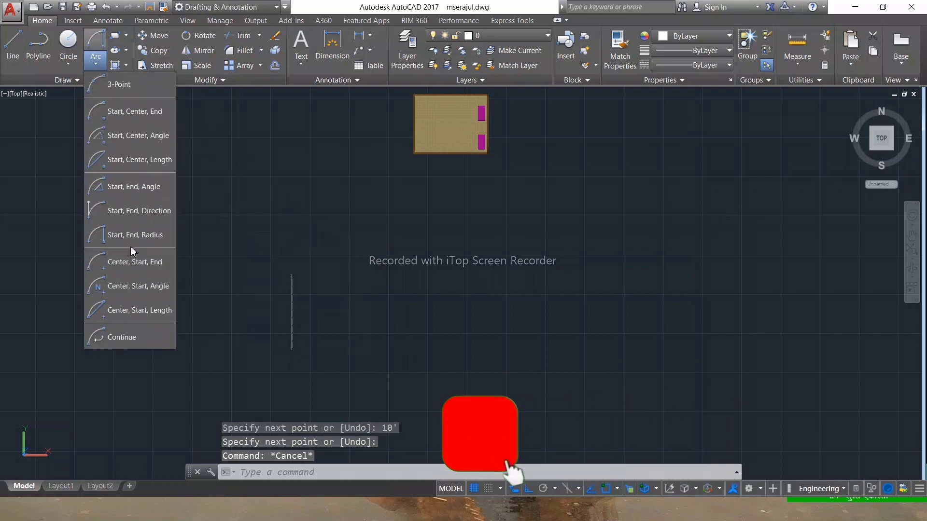
left_click(142, 236)
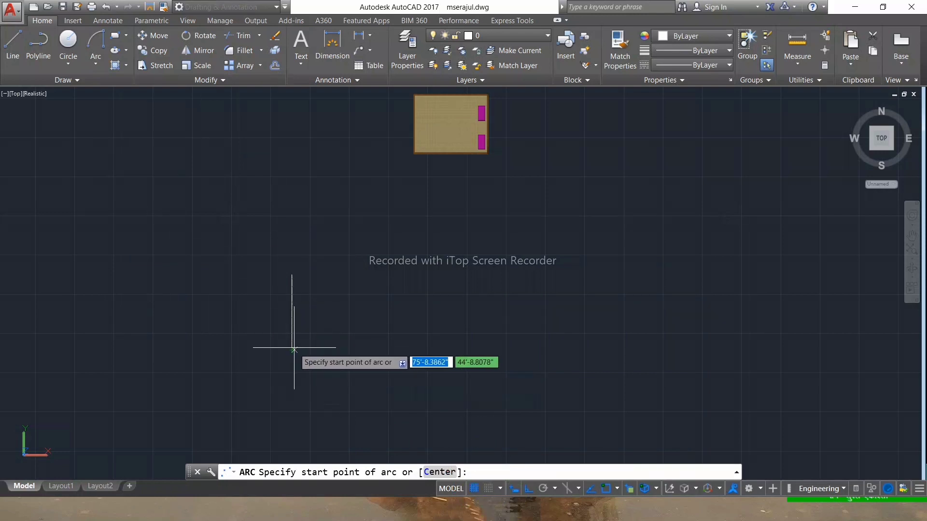
left_click(291, 349)
left_click(291, 274)
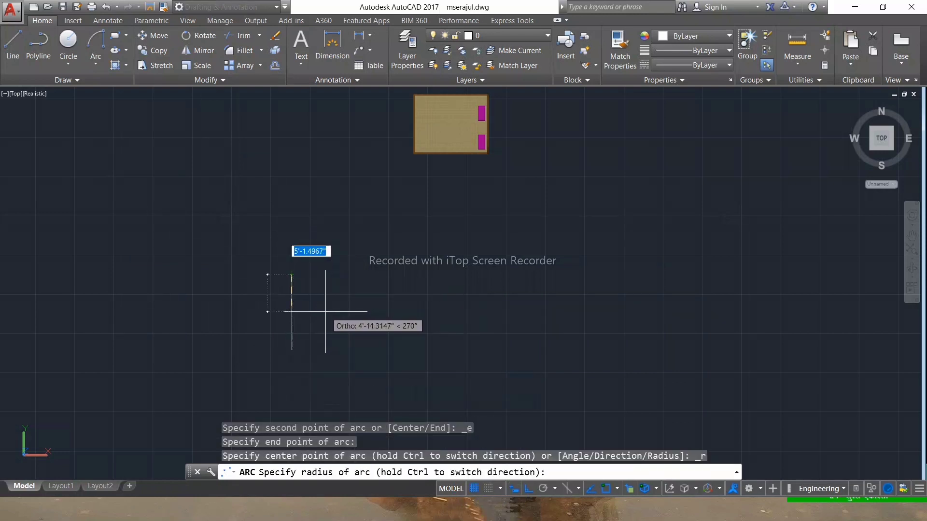
type("3")
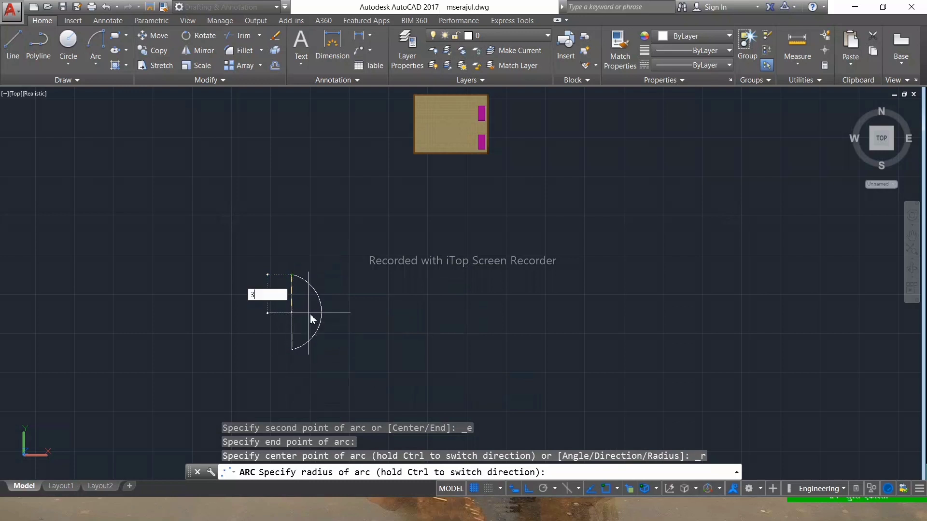
type("'")
key("Return")
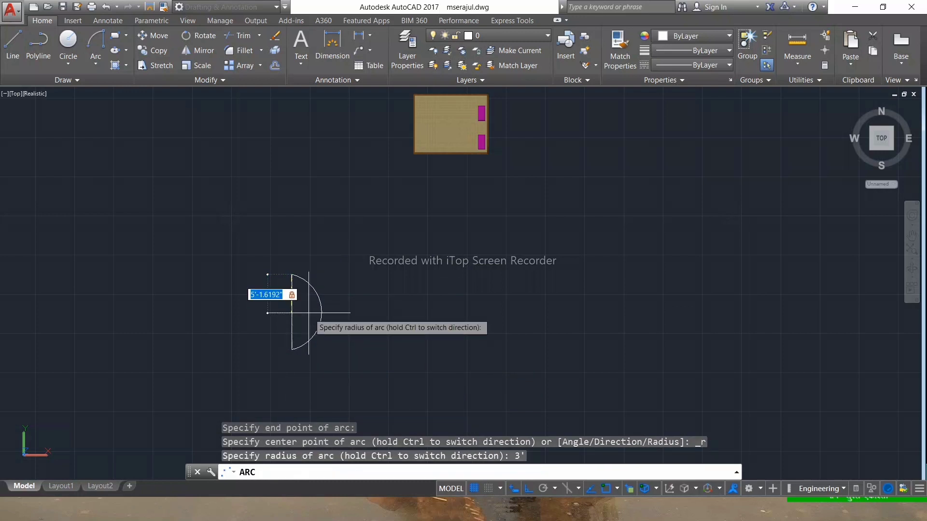
key("Escape")
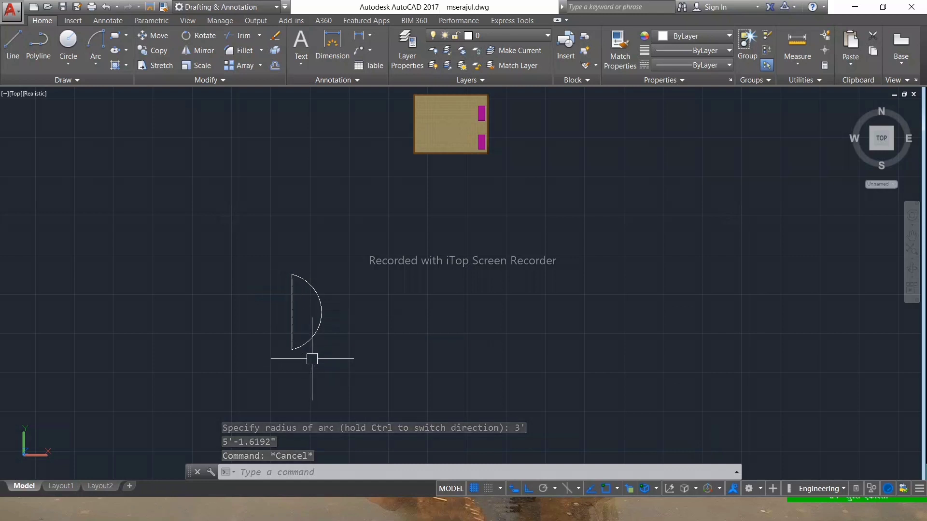
Draw a horizontal 10' line eastward from the lower endpoint of the vertical line
type("l")
key("Return")
left_click(292, 350)
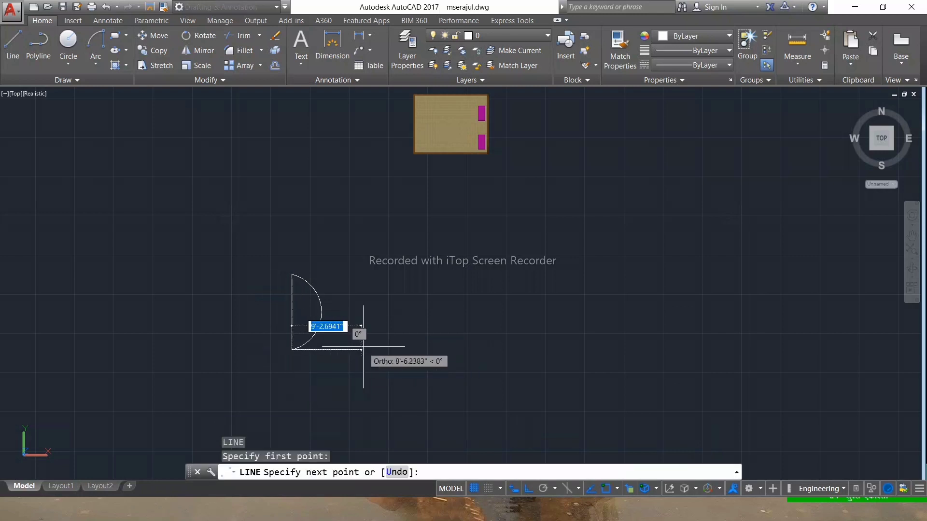
type("10'")
key("Return")
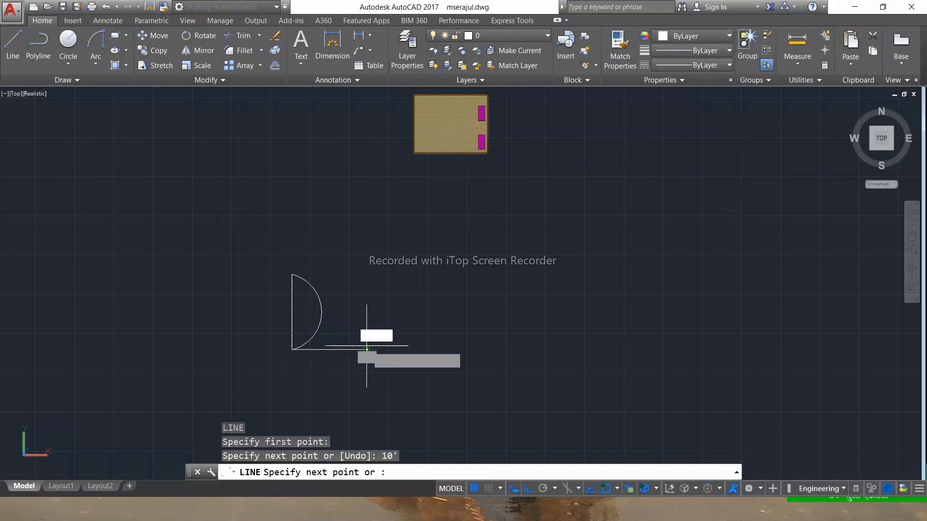
key("Escape")
Mirror the arc about a vertical axis through the horizontal line's midpoint, keeping the source arc
left_click(323, 322)
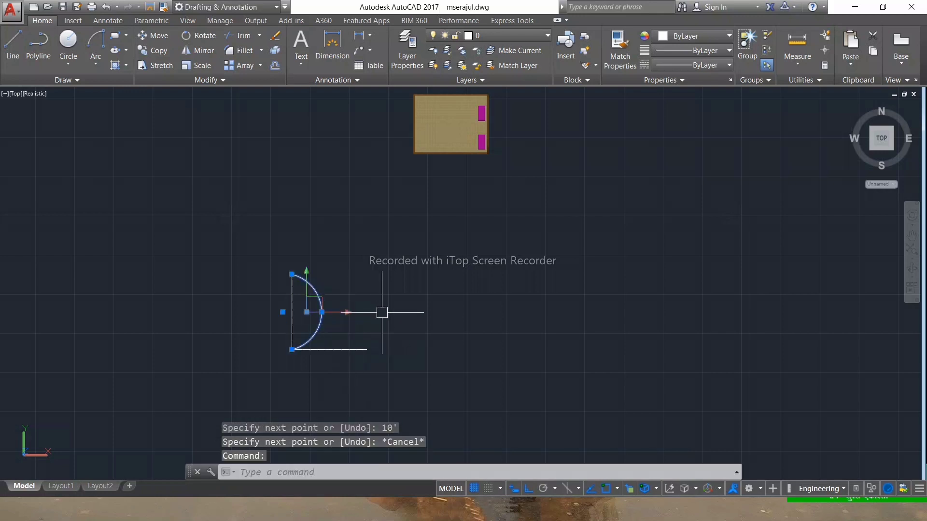
type("mi")
key("Return")
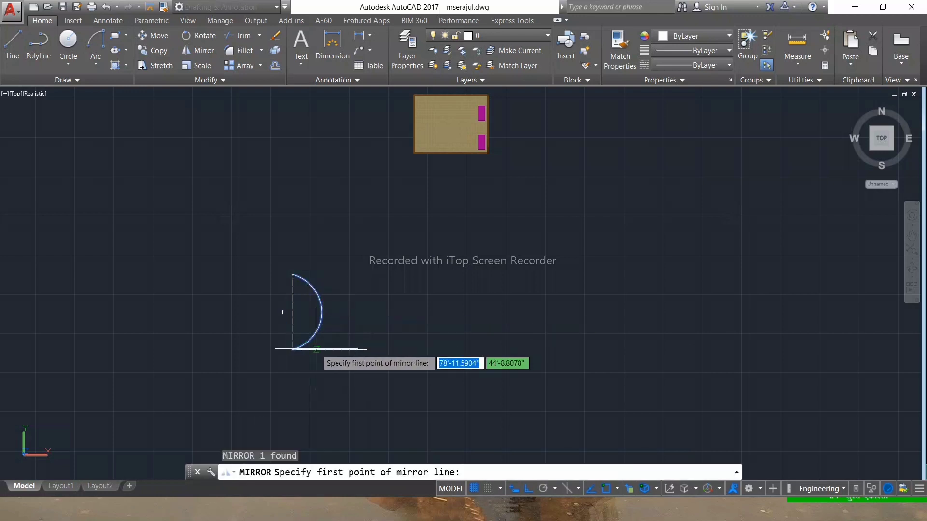
left_click(329, 349)
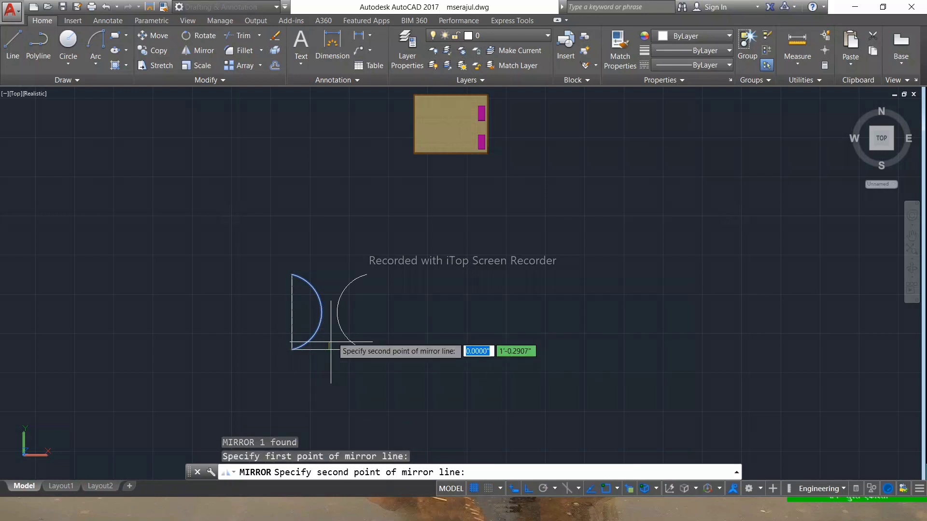
left_click(334, 225)
left_click(360, 268)
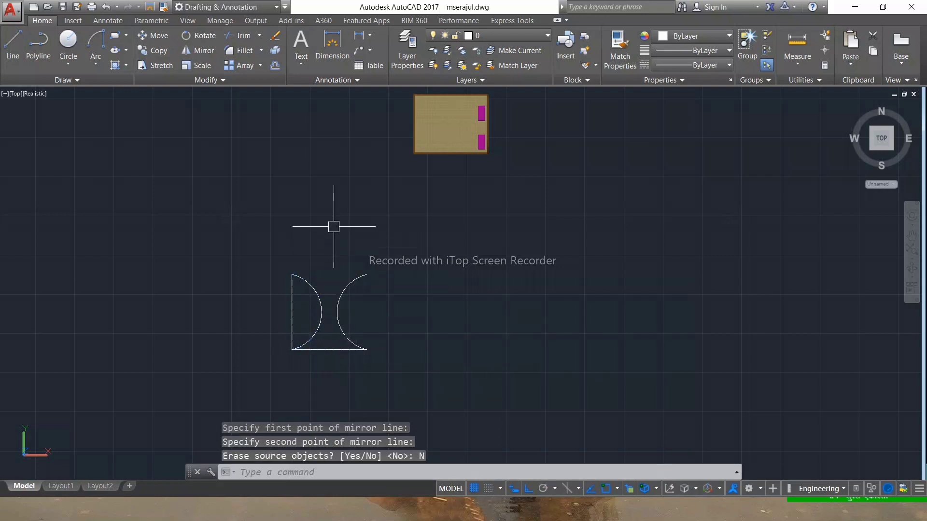
key("Escape")
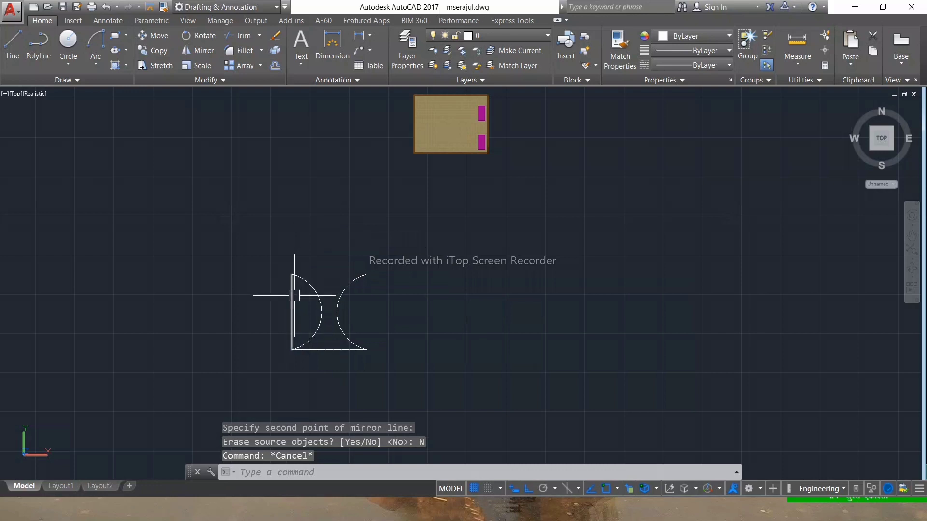
Delete the vertical and horizontal construction lines, leaving the two arcs
left_click(293, 296)
left_click(319, 348)
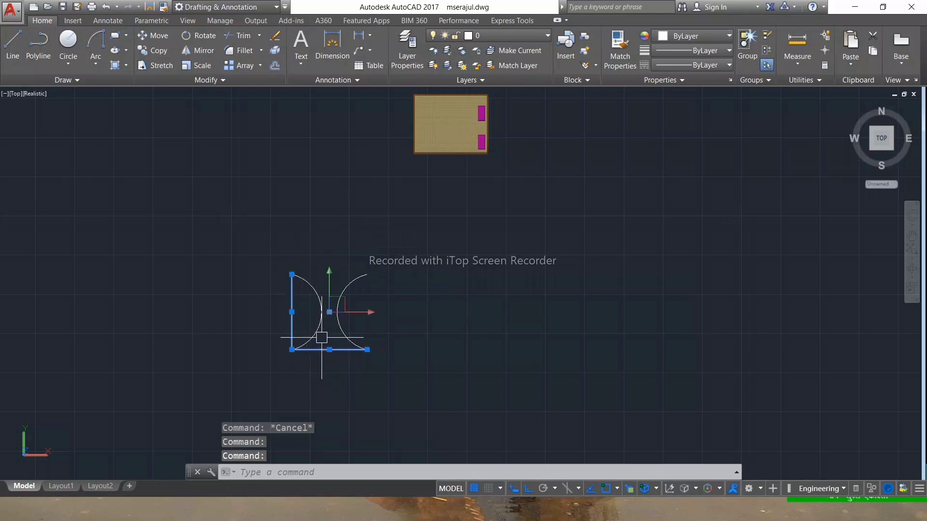
key("Delete")
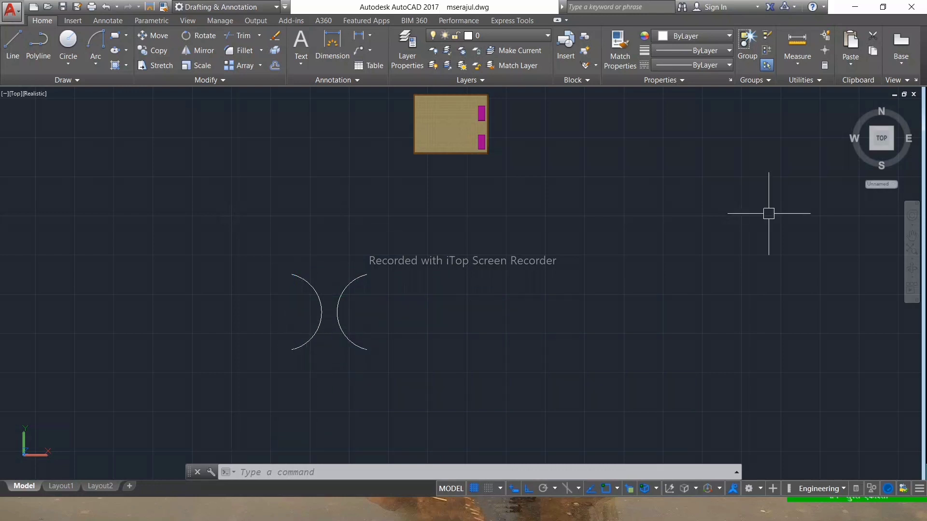
Change to the SW Isometric view of the two arcs and switch the workspace to 3D Modeling
left_click(875, 149)
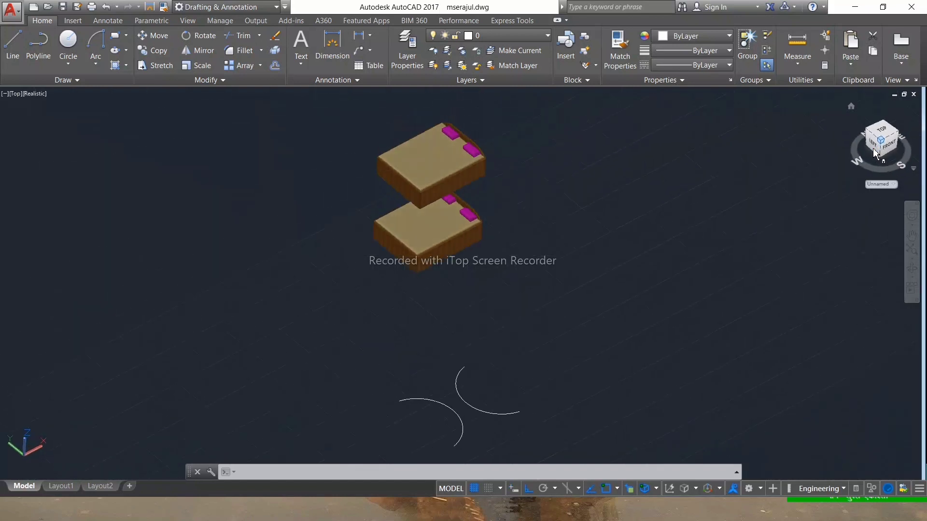
scroll(427, 322, "down", 4)
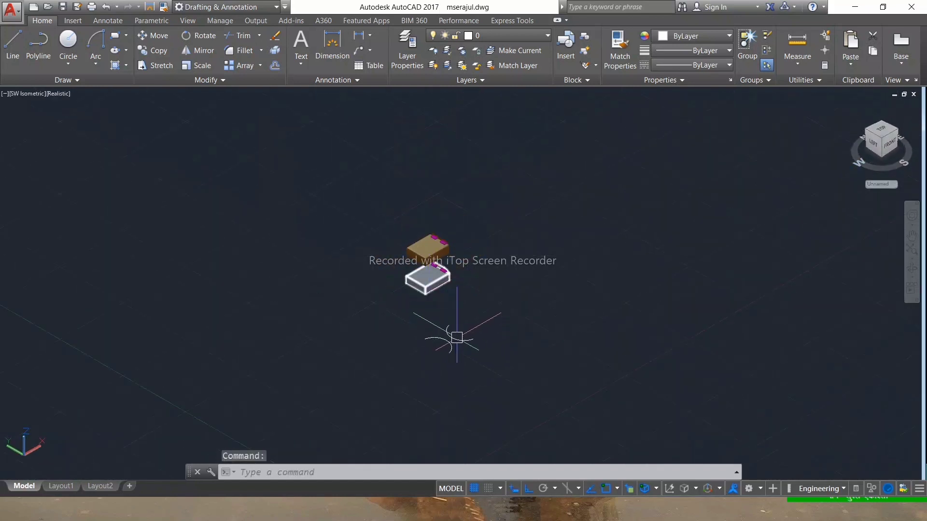
scroll(457, 337, "up", 5)
scroll(441, 339, "down", 2)
scroll(444, 355, "up", 5)
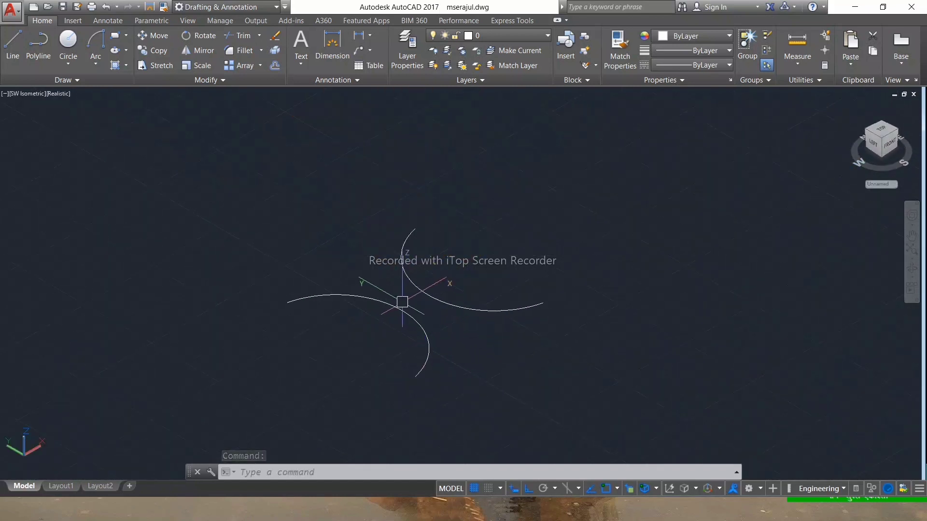
scroll(406, 311, "up", 2)
left_click(237, 7)
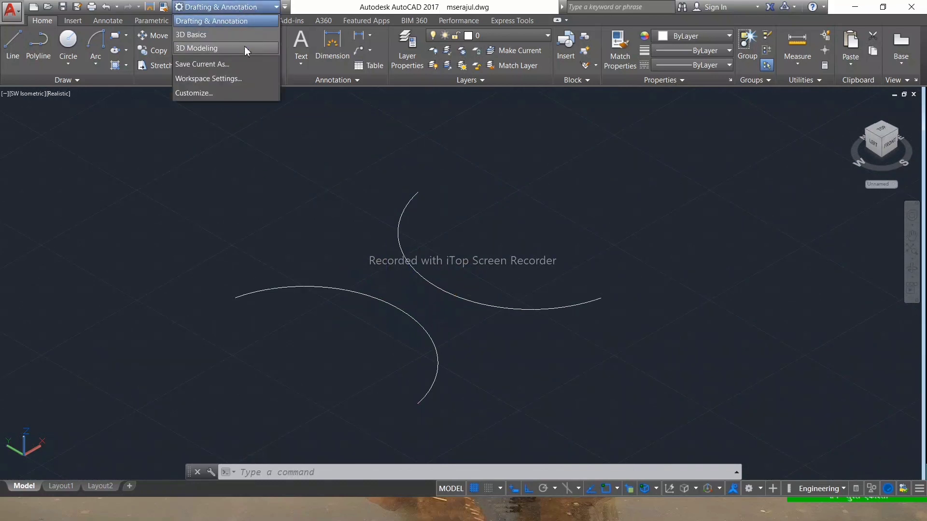
left_click(245, 48)
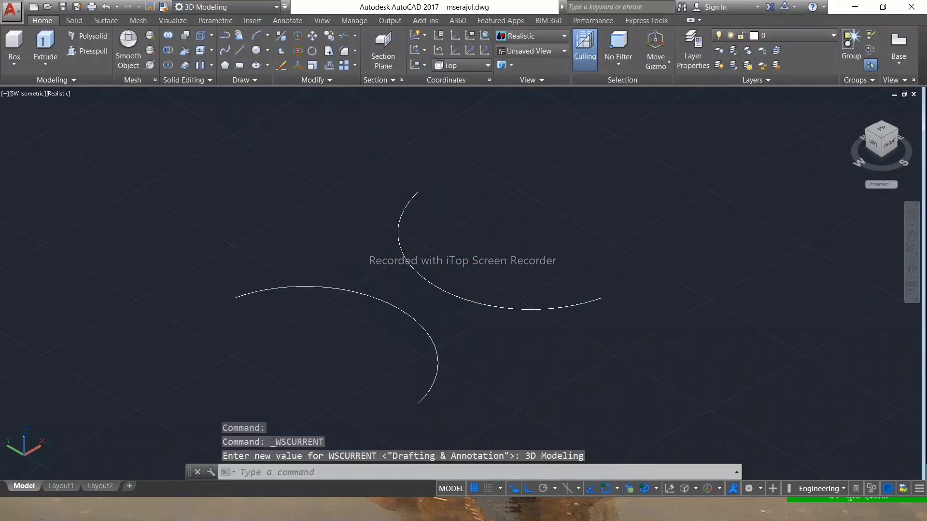
Draw a circle with a 1" radius in the empty space beside the lower ends of the two arcs
key("Escape")
key("Escape")
key("Escape")
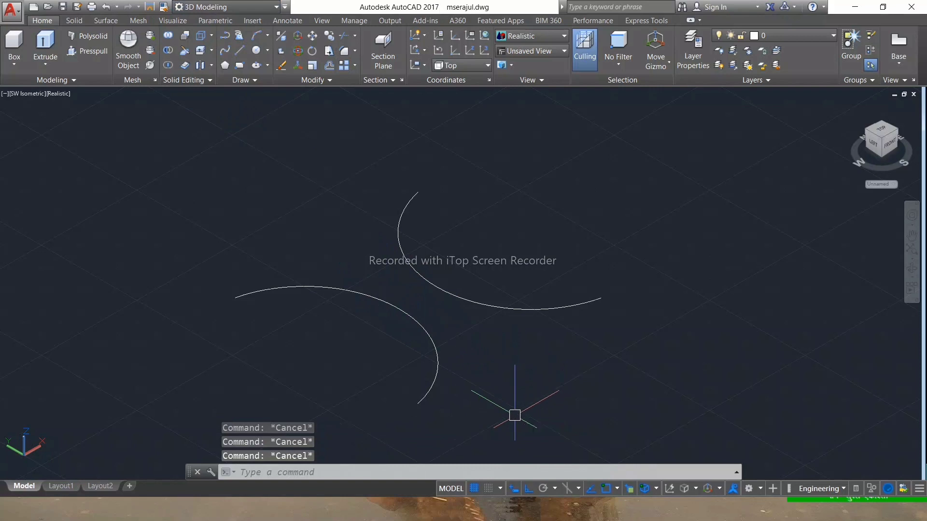
type("c")
key("Return")
left_click(510, 376)
type("1")
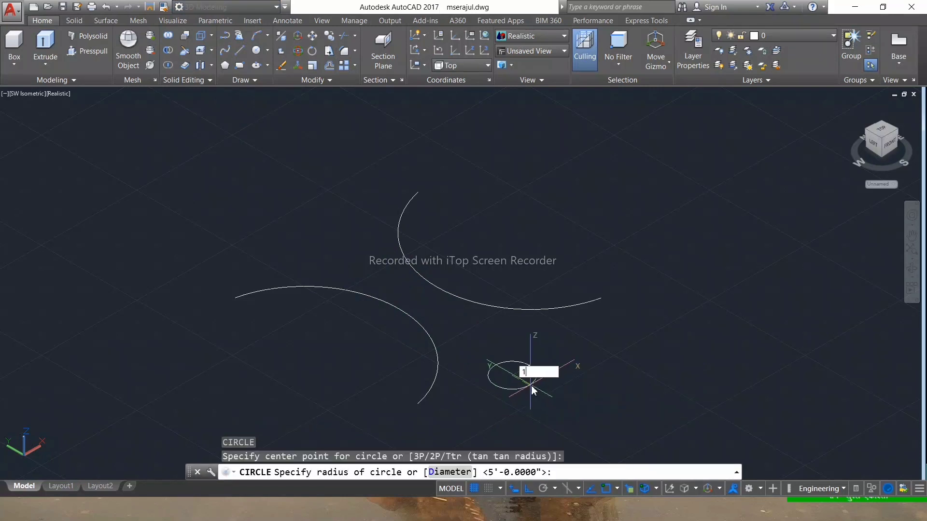
key("Return")
scroll(511, 375, "up", 2)
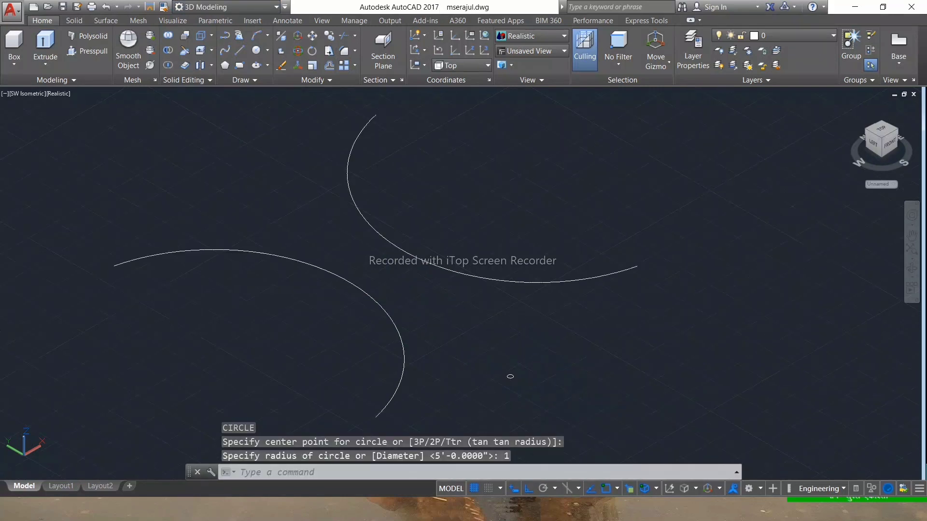
Draw a second circle with a 1" radius a short distance from the first small circle
key("Escape")
key("Escape")
key("Escape")
type("Ci")
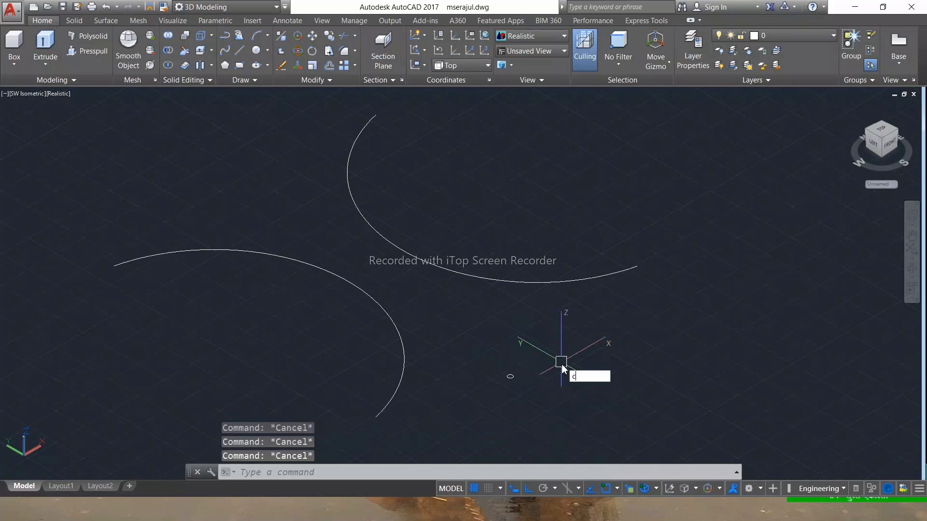
type("r")
key("Return")
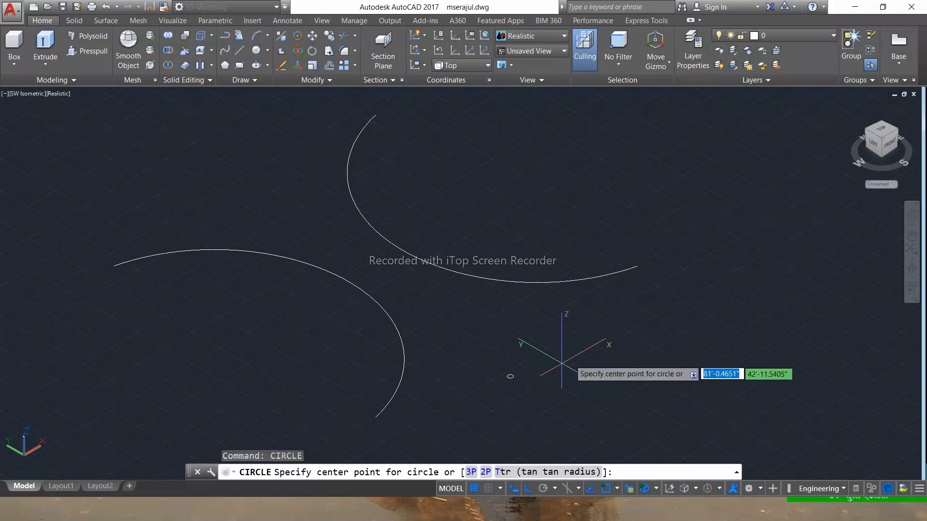
left_click(570, 359)
type("1")
key("Return")
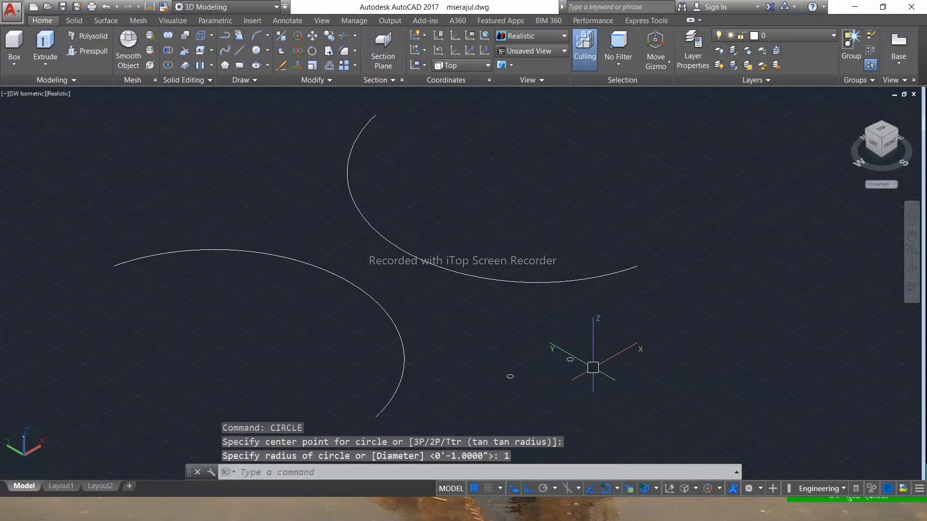
key("Escape")
key("Escape")
left_click(38, 66)
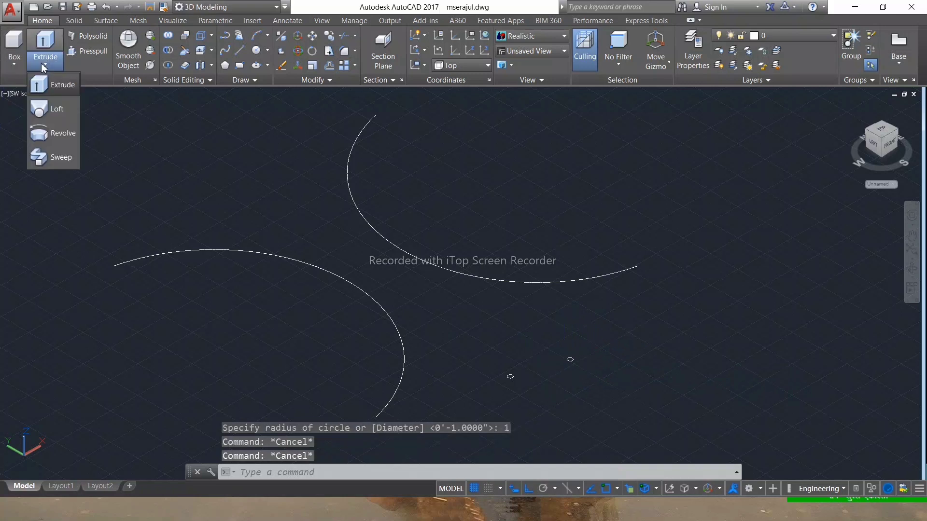
left_click(56, 157)
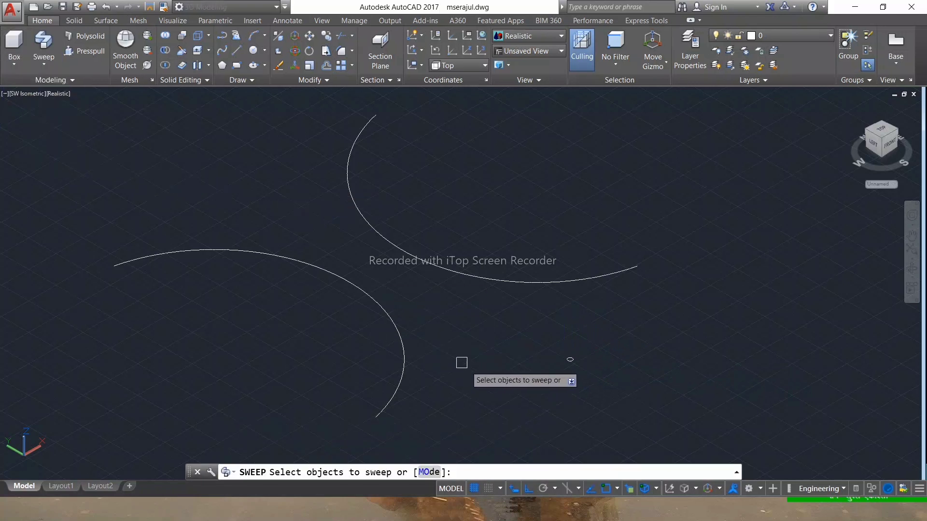
key("Escape")
Draw a straight line joining the near endpoints of the two arcs, closing the open end beside the small circles
type("l")
key("Return")
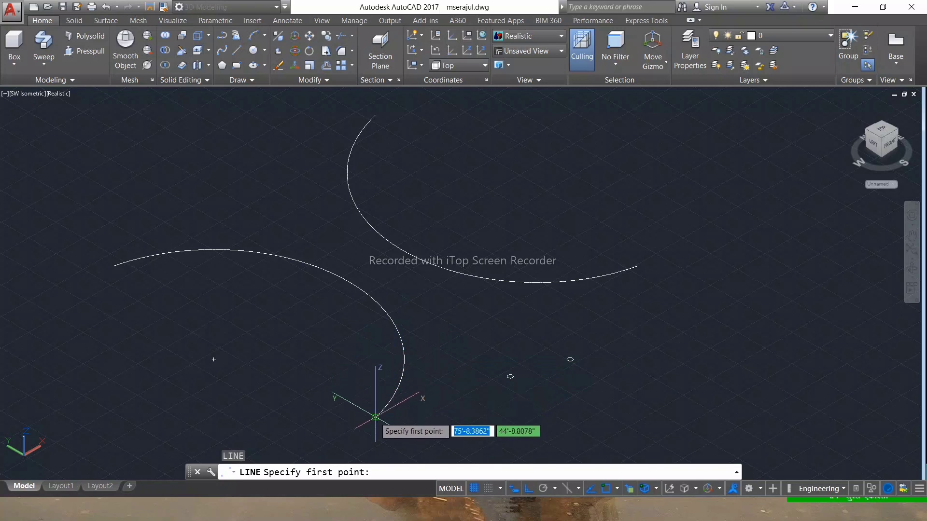
left_click(375, 416)
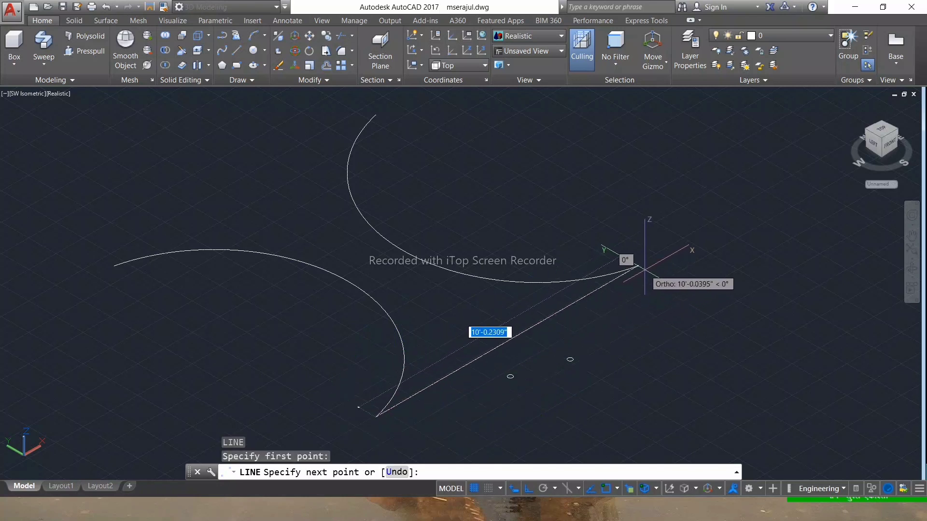
left_click(632, 266)
key("Escape")
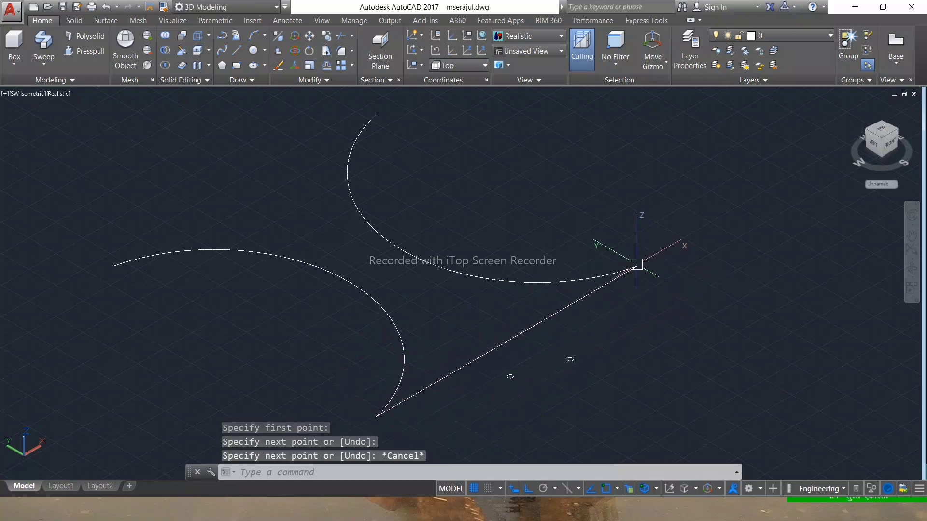
key("Escape")
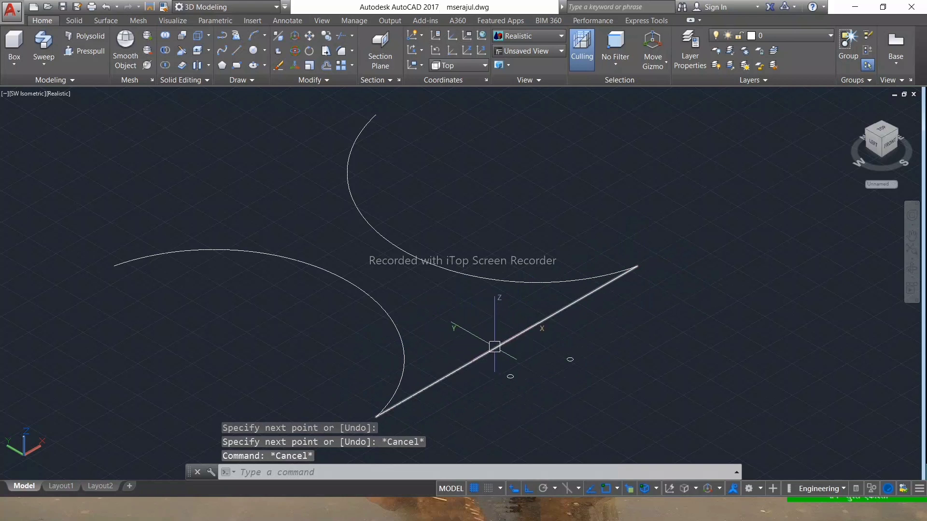
Offset the connecting line repeatedly at 1.5' spacing toward the far end of the arcs, making six parallel copies
type("o")
key("Return")
type("1")
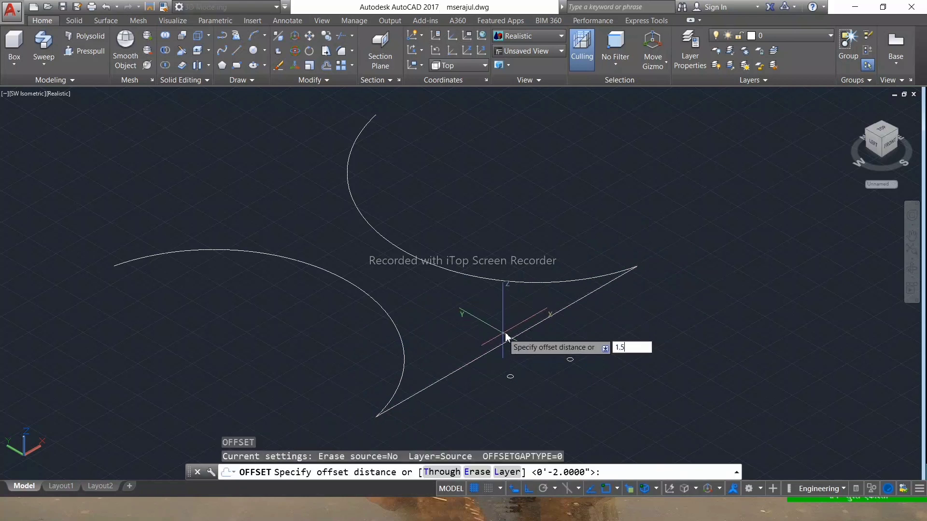
type(".5")
key("Return")
left_click(504, 340)
left_click(482, 316)
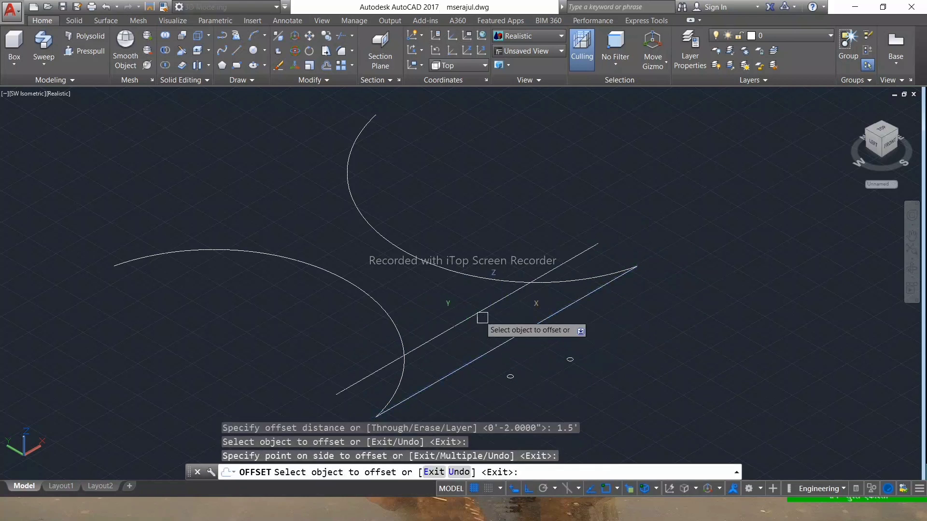
left_click(479, 312)
left_click(451, 300)
left_click(437, 291)
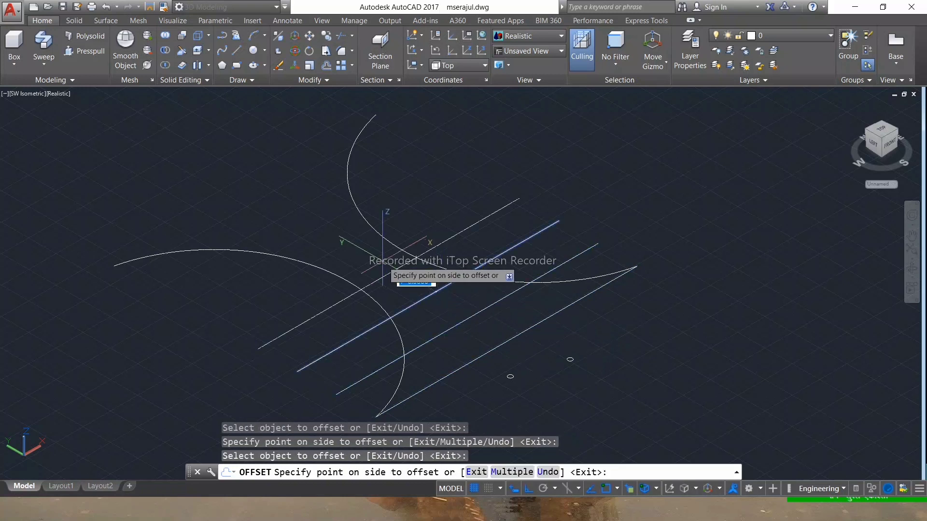
left_click(381, 260)
left_click(360, 245)
left_click(337, 234)
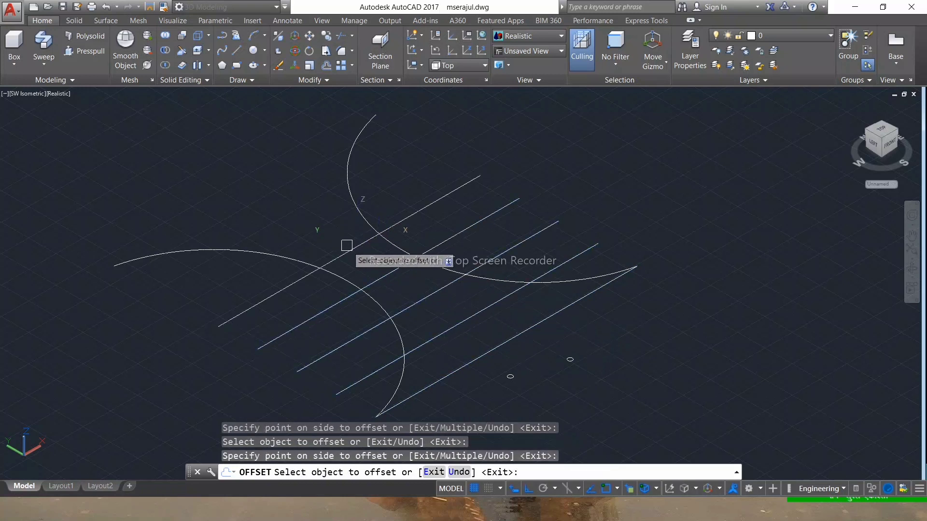
left_click(351, 251)
left_click(319, 212)
left_click(322, 222)
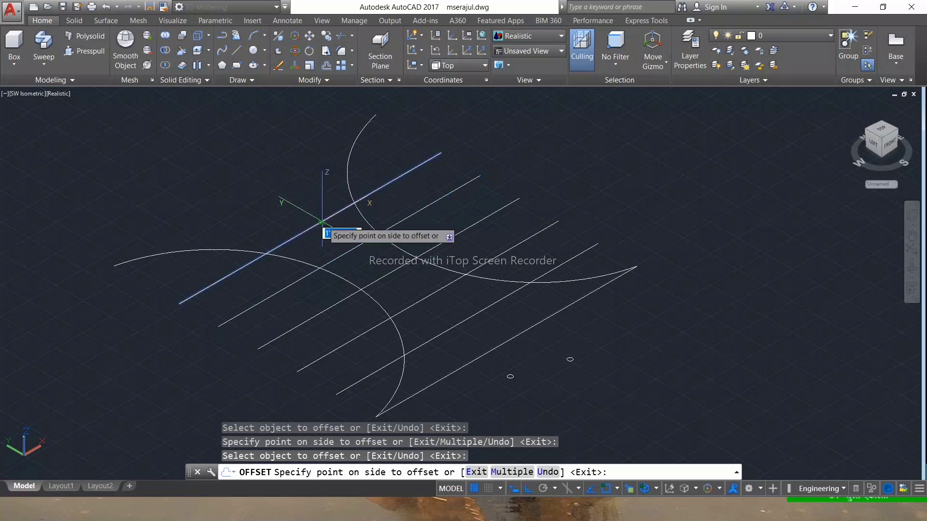
left_click(289, 180)
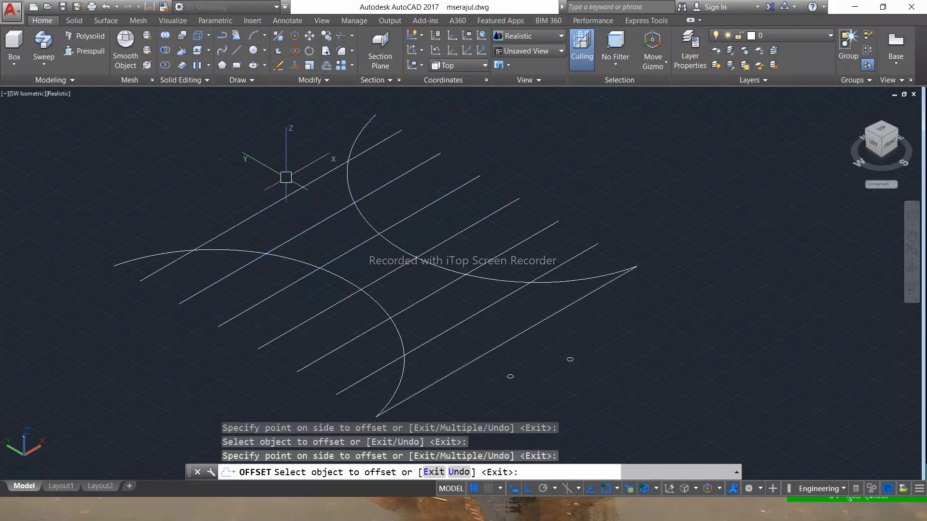
key("Escape")
key("Escape")
key("Escape")
key("Escape")
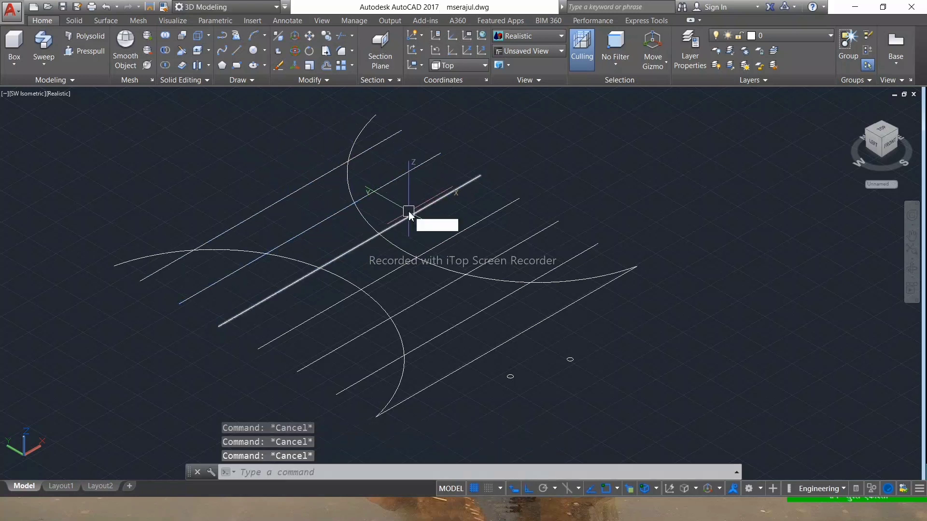
Trim the ends of the six parallel lines that extend past the upper-right arc, using all objects as cutting edges
type("tr")
key("Return")
key("Return")
left_click(430, 107)
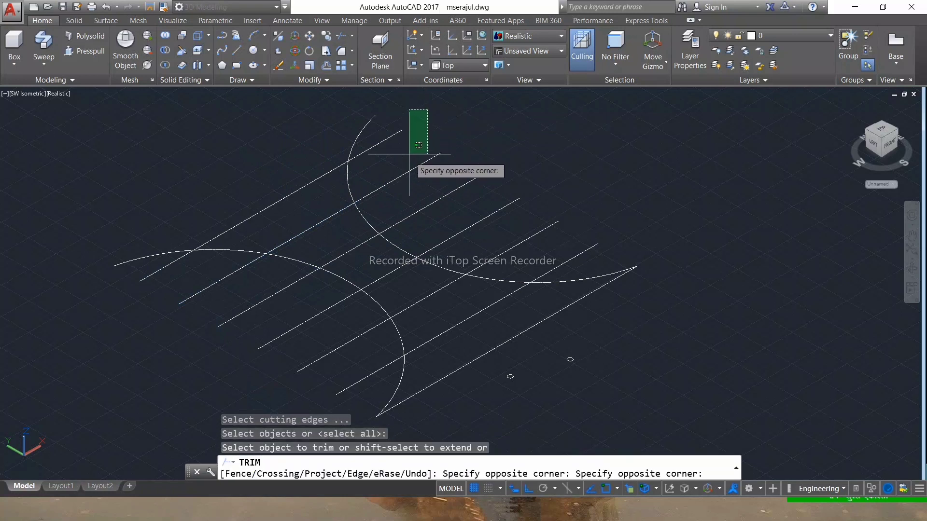
left_click(398, 196)
left_click(583, 140)
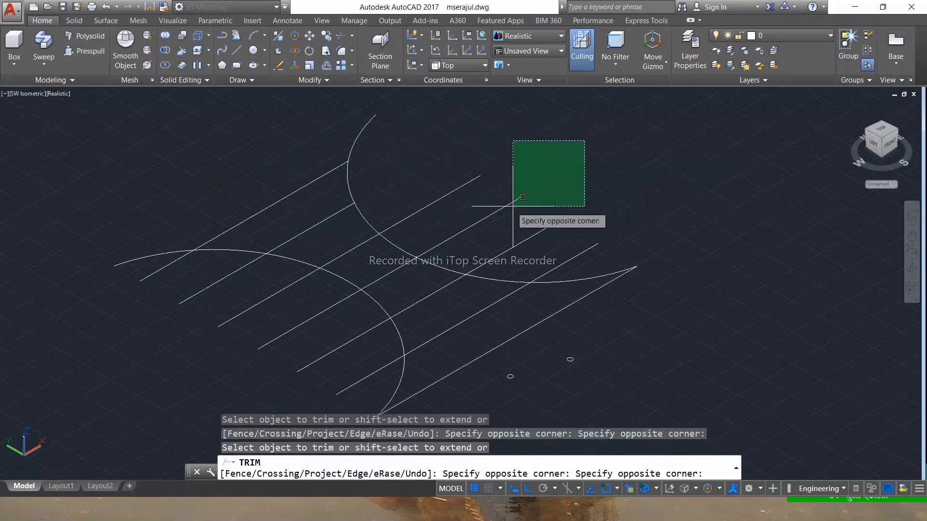
left_click(447, 207)
left_click(623, 211)
left_click(520, 253)
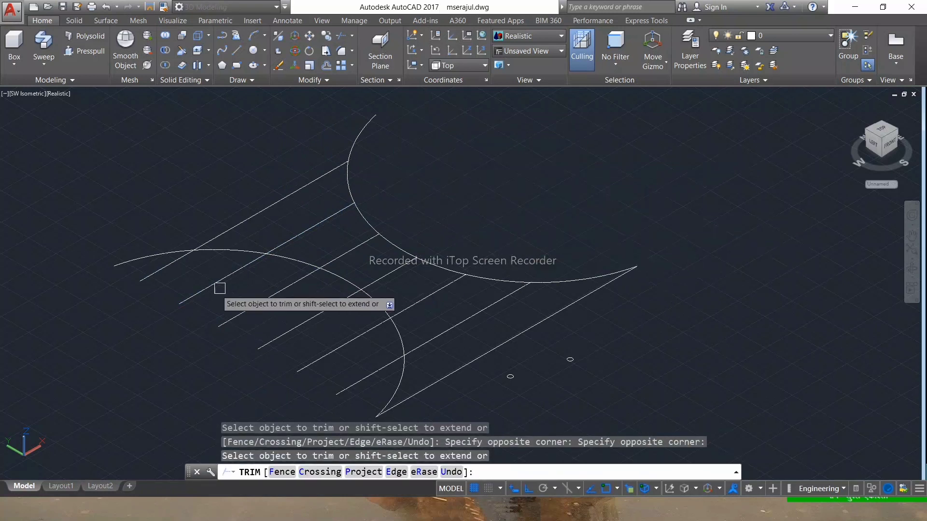
Trim the opposite ends of the parallel lines that extend past the lower-left arc
left_click(145, 269)
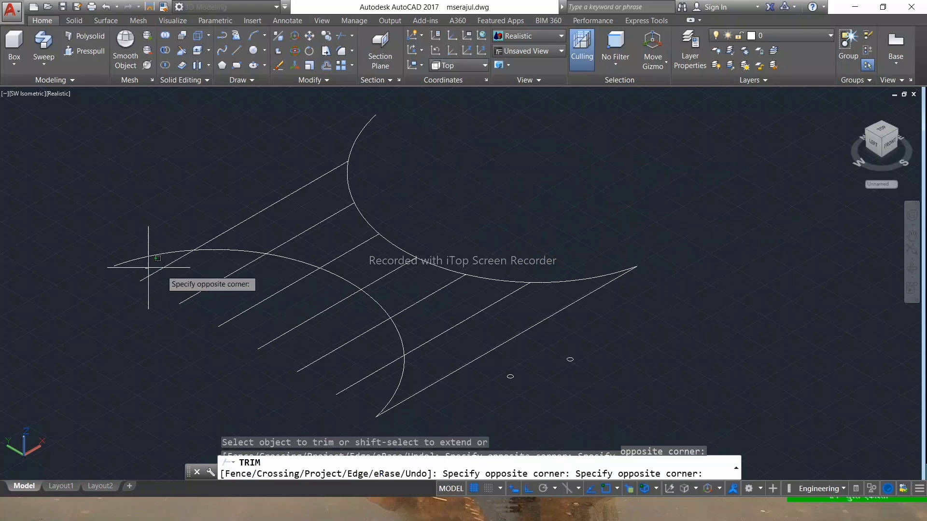
left_click(252, 334)
left_click(284, 307)
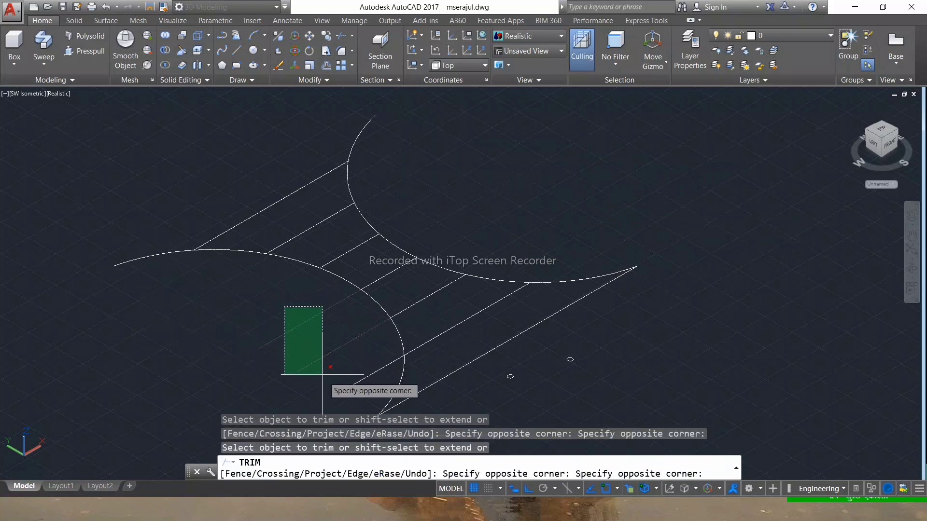
left_click(344, 409)
scroll(282, 302, "down", 3)
scroll(289, 319, "up", 2)
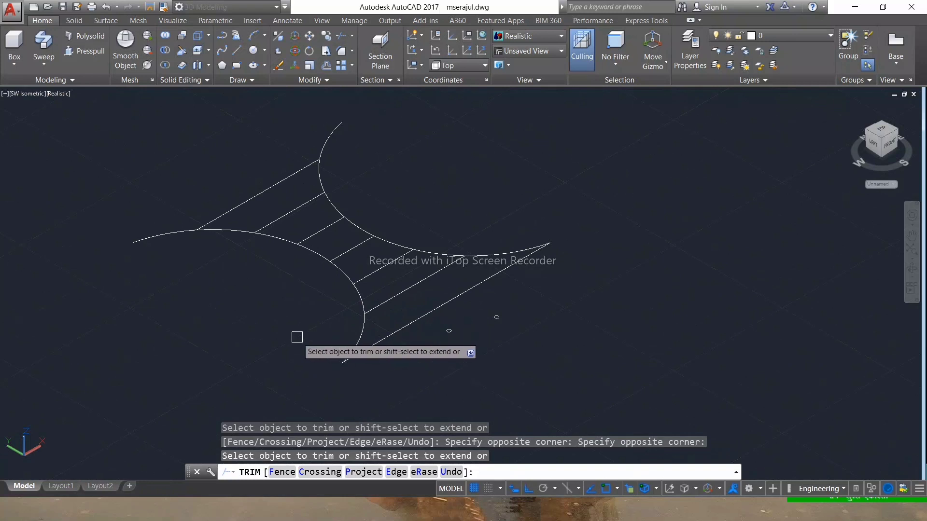
key("Escape")
Delete the original line joining the endpoints of the two arcs, keeping the six trimmed lines
left_click(413, 324)
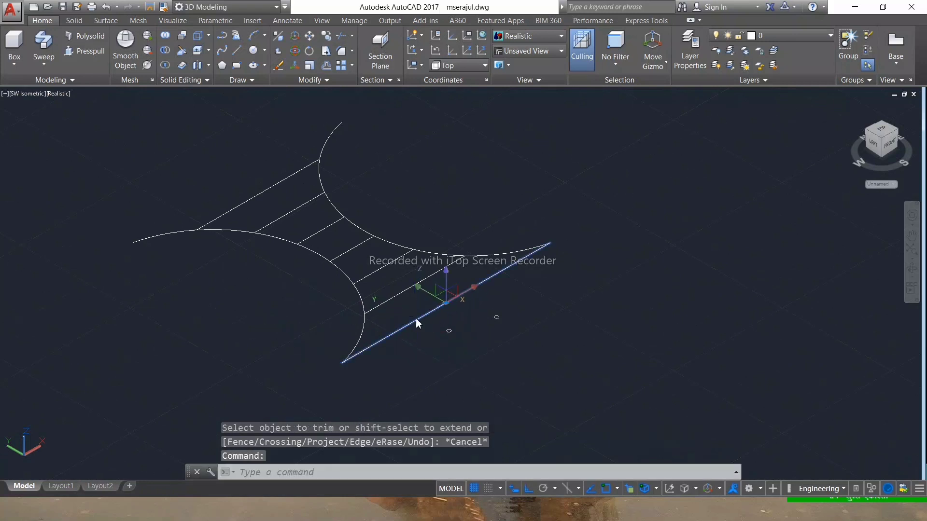
key("Delete")
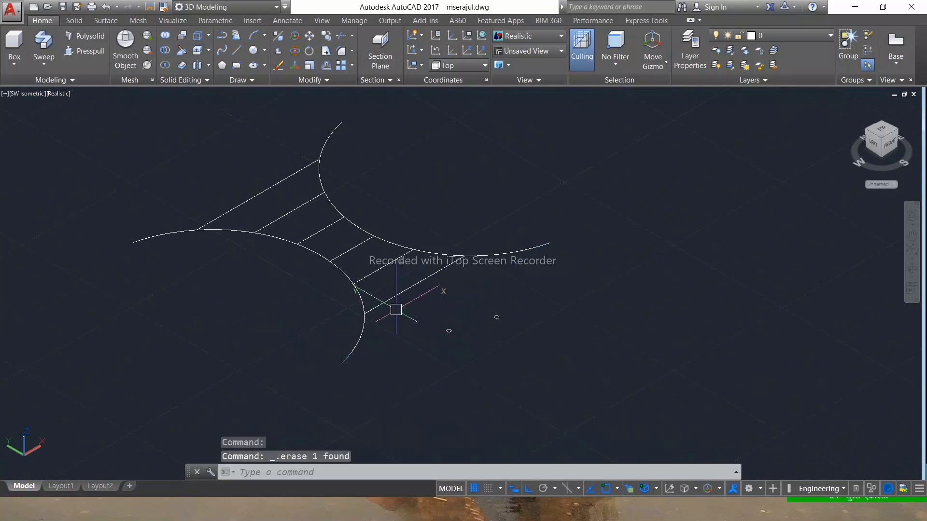
key("Escape")
key("Escape")
key("Escape")
type("co")
key("Return")
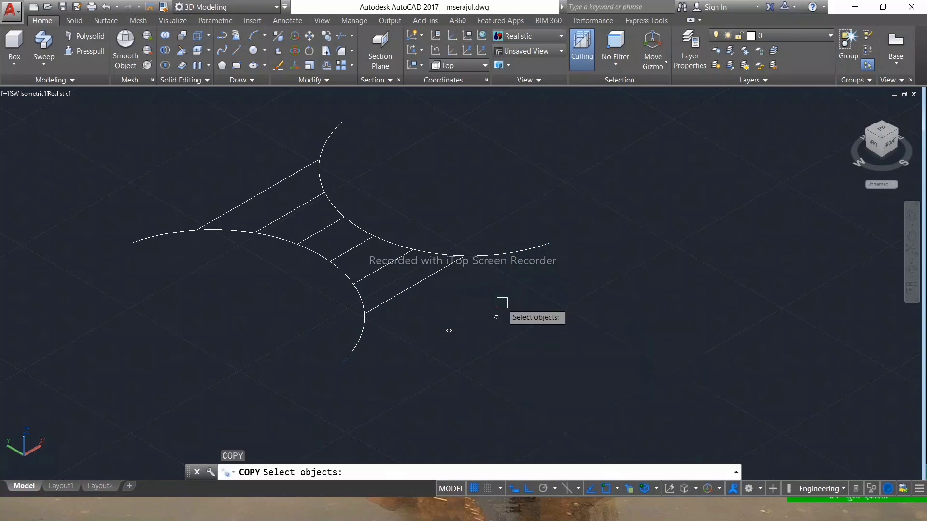
left_click(497, 294)
left_click(414, 344)
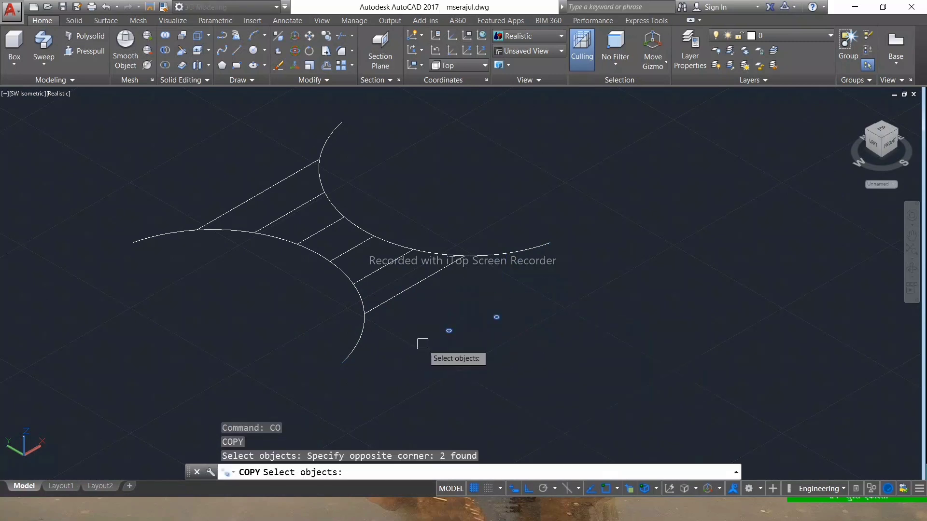
key("Return")
key("Escape")
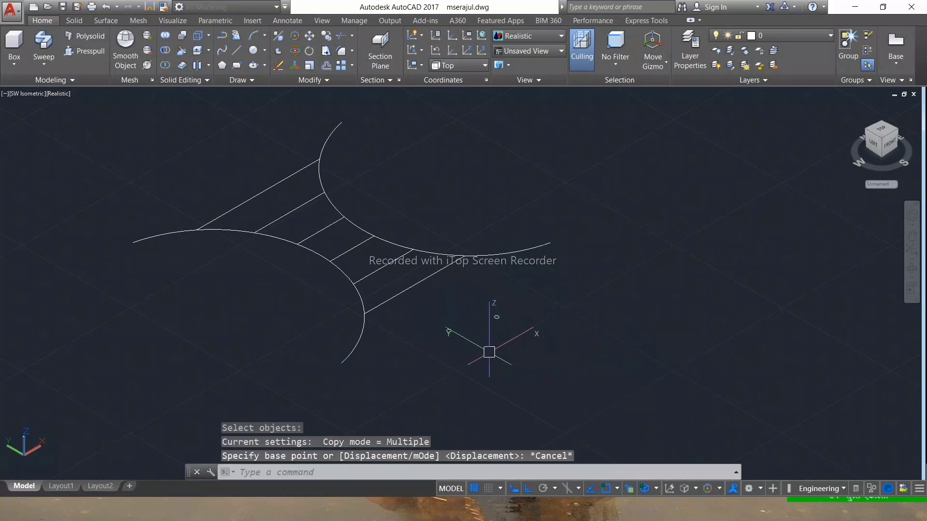
left_click(511, 307)
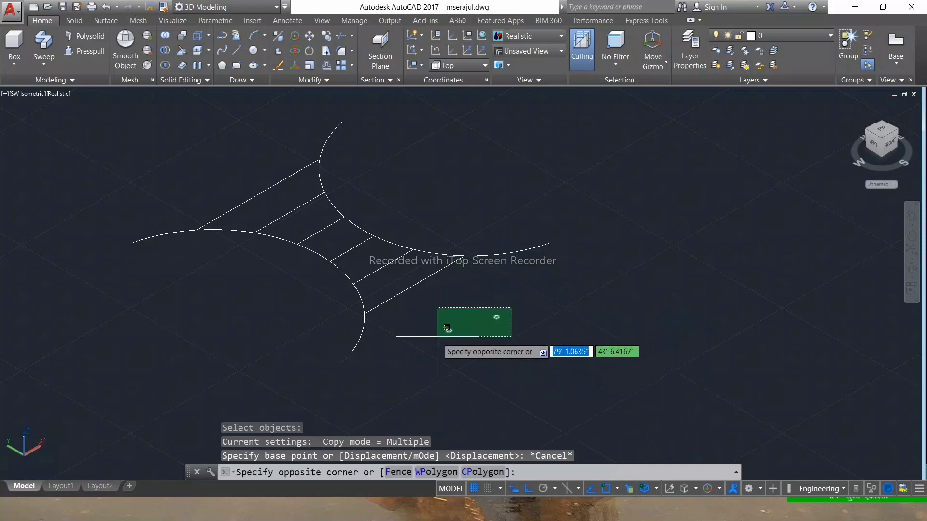
left_click(435, 344)
type("co")
key("Return")
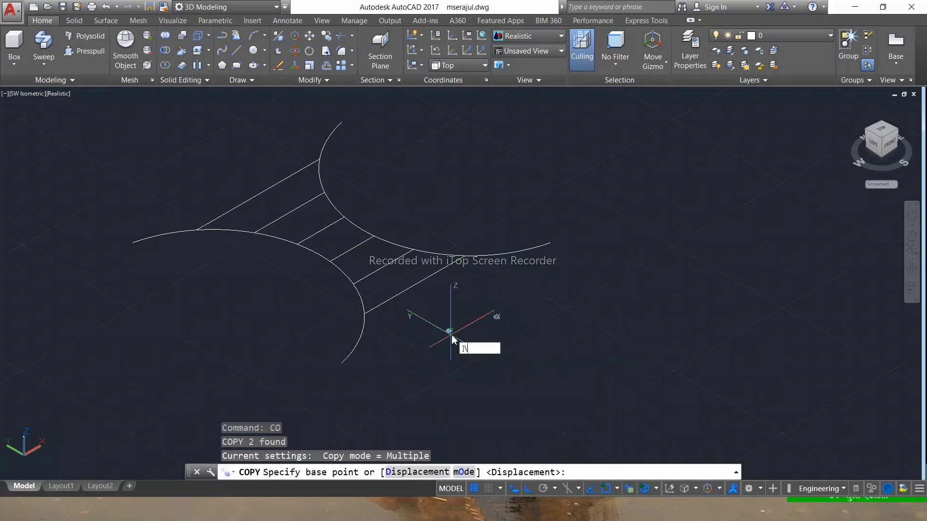
key("Escape")
Copy the two small circles to a spot directly below them, making two aligned pairs
left_click(518, 312)
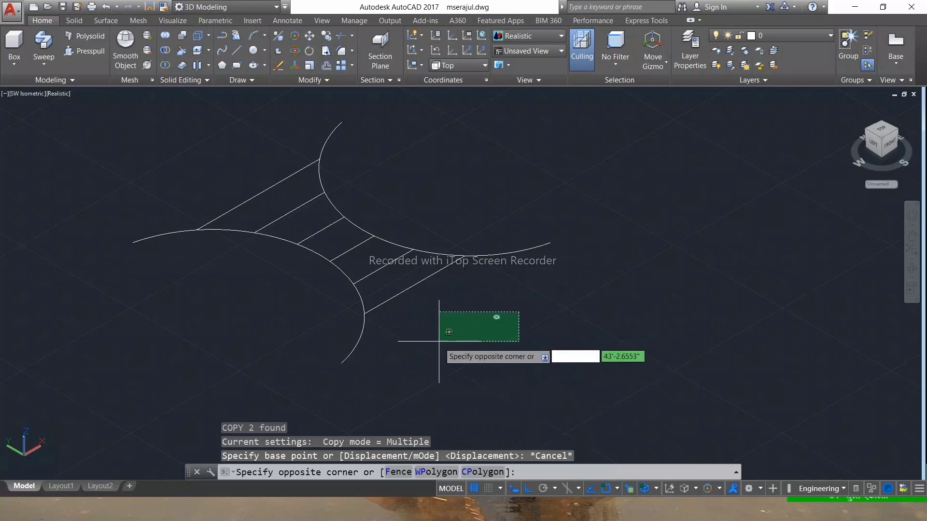
left_click(437, 345)
type("co")
key("Return")
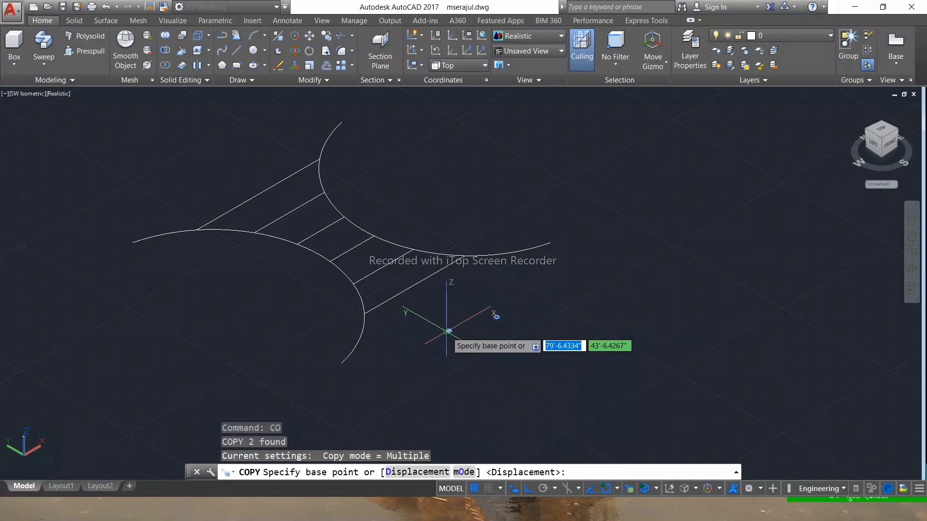
left_click(469, 333)
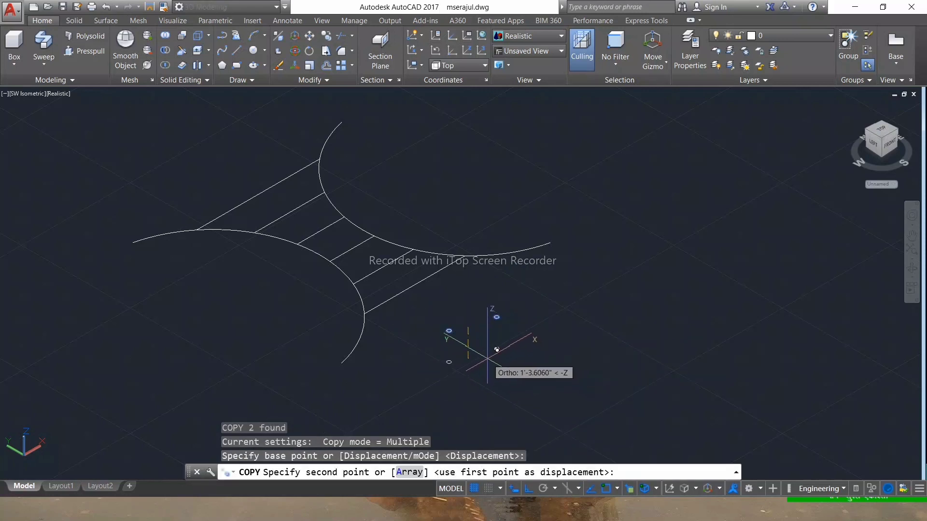
left_click(488, 358)
key("Escape")
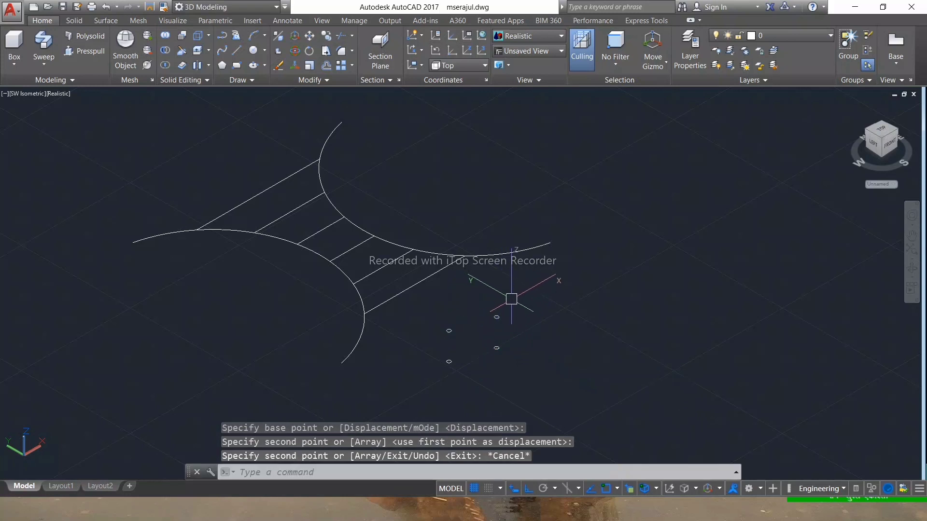
Copy the four small circles together to an empty area beside them, giving one profile for each arc and cross line
left_click(511, 300)
left_click(435, 373)
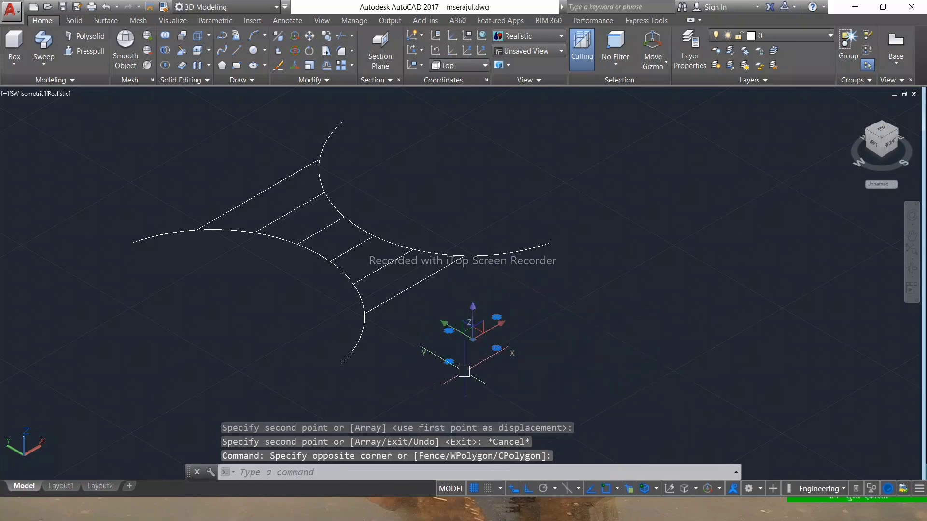
type("co")
key("Return")
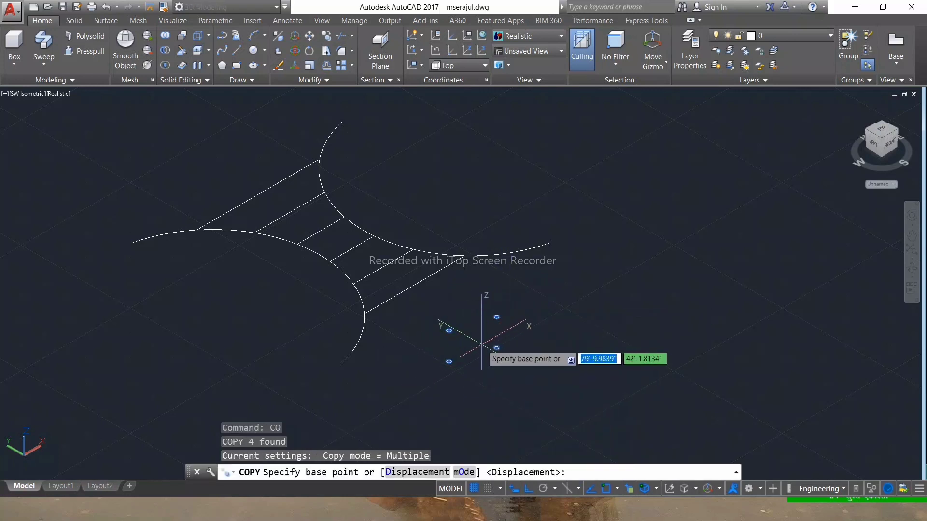
left_click(482, 344)
left_click(538, 396)
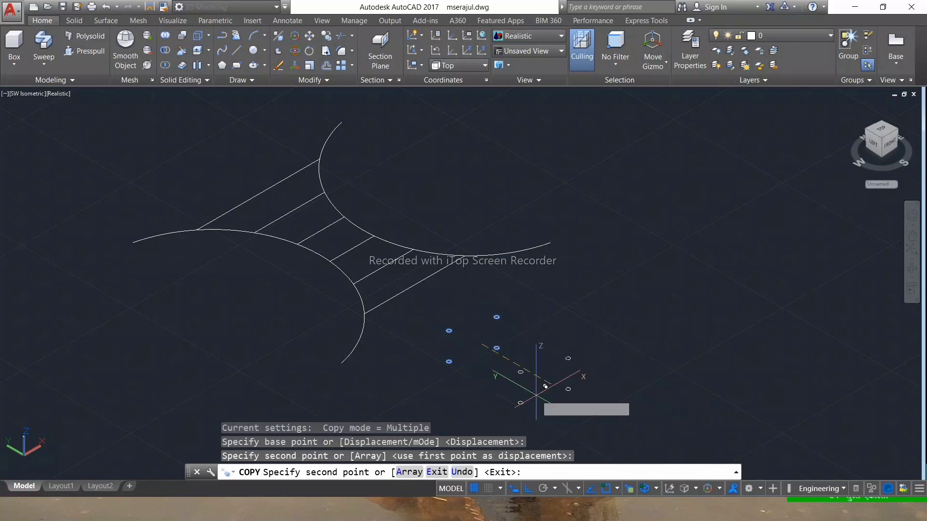
key("Escape")
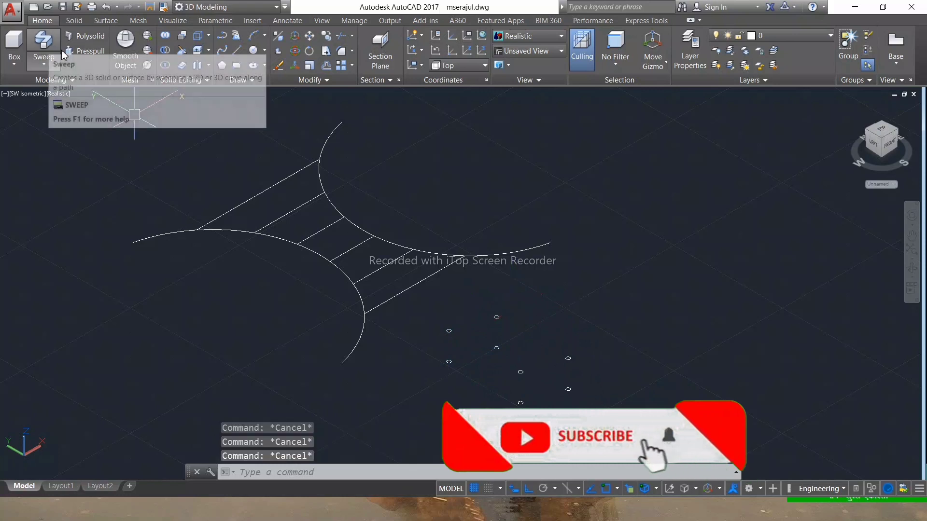
Sweep one small circle along each of the two arcs to form the curved side rails
left_click(44, 46)
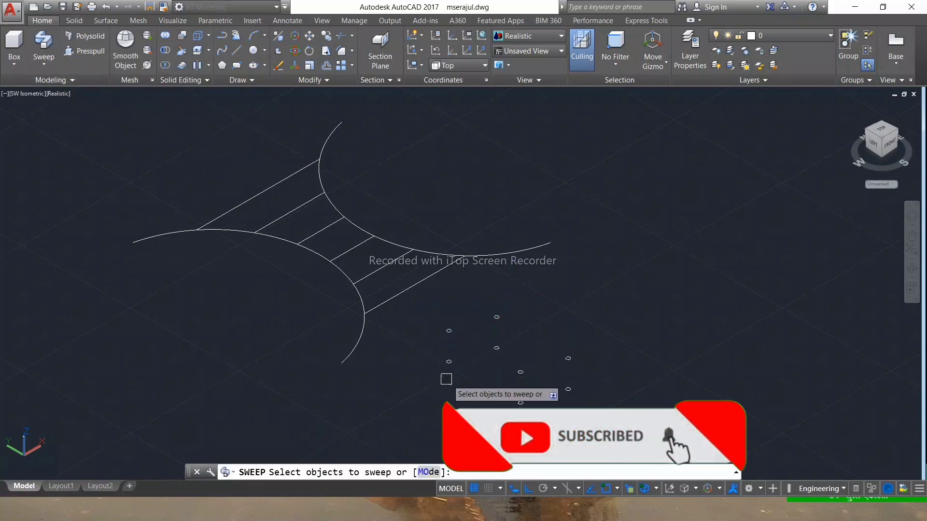
left_click(449, 362)
key("Return")
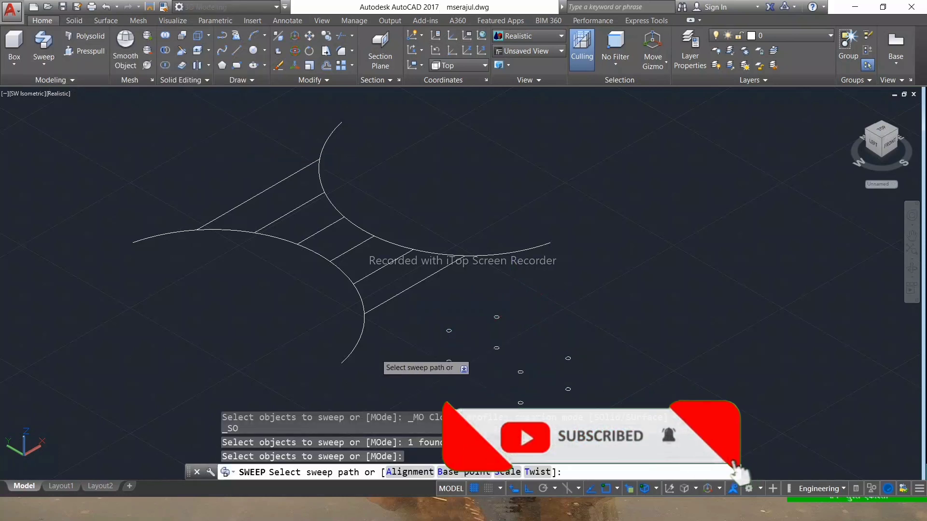
left_click(359, 338)
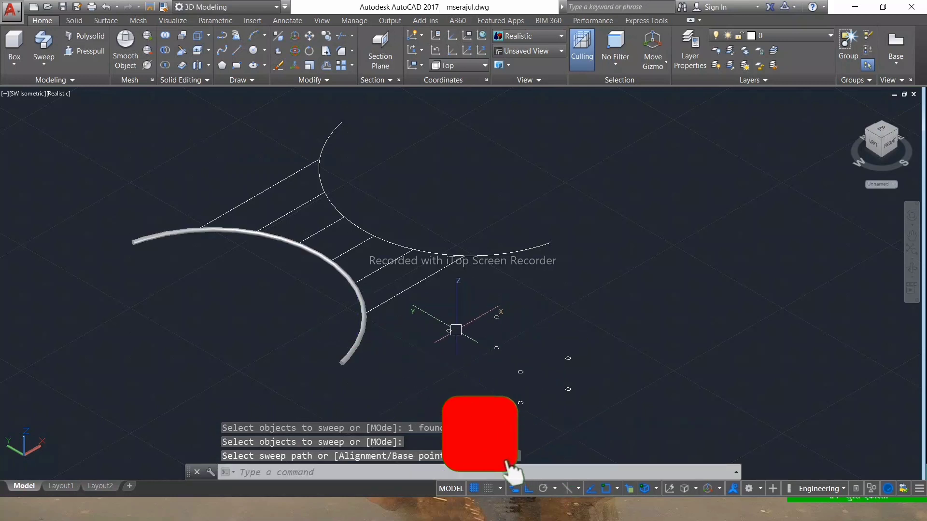
left_click(448, 330)
key("Return")
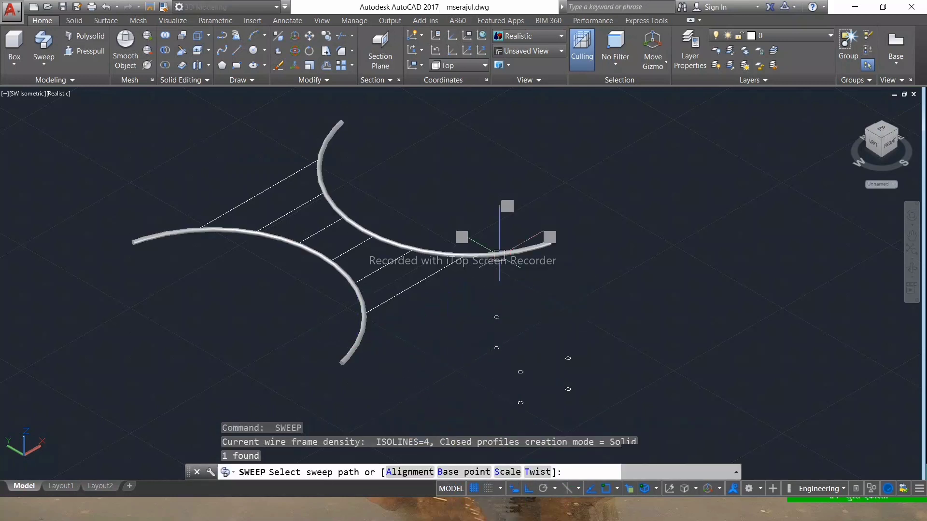
left_click(499, 254)
key("Return")
key("Return")
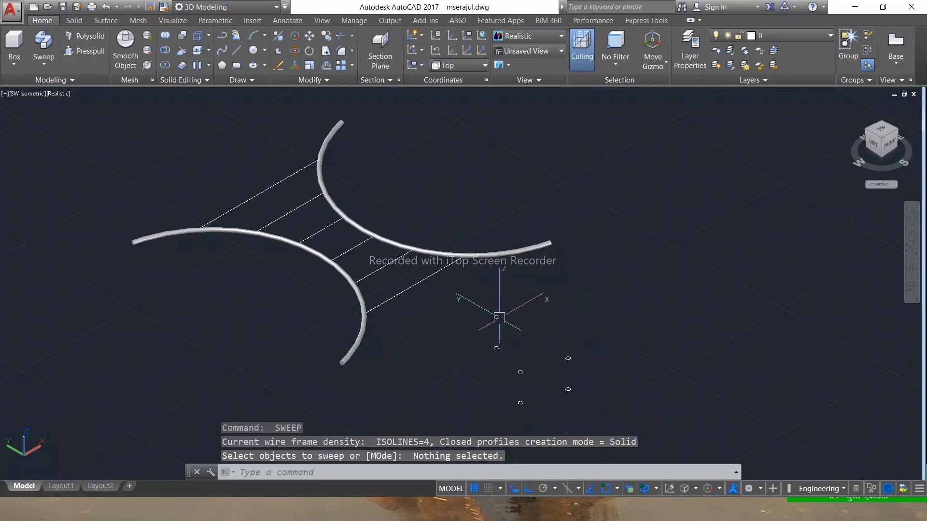
Sweep the remaining small circles along the six cross lines, one circle per line, to form the ladder's rungs
key("Return")
left_click(496, 317)
key("Return")
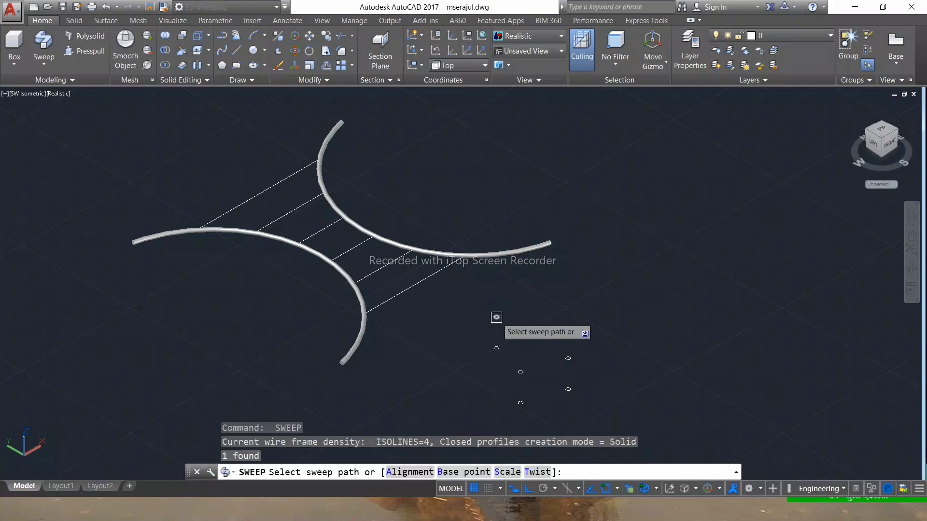
left_click(497, 317)
key("Return")
left_click(497, 317)
key("Return")
left_click(496, 317)
left_click(496, 317)
key("Return")
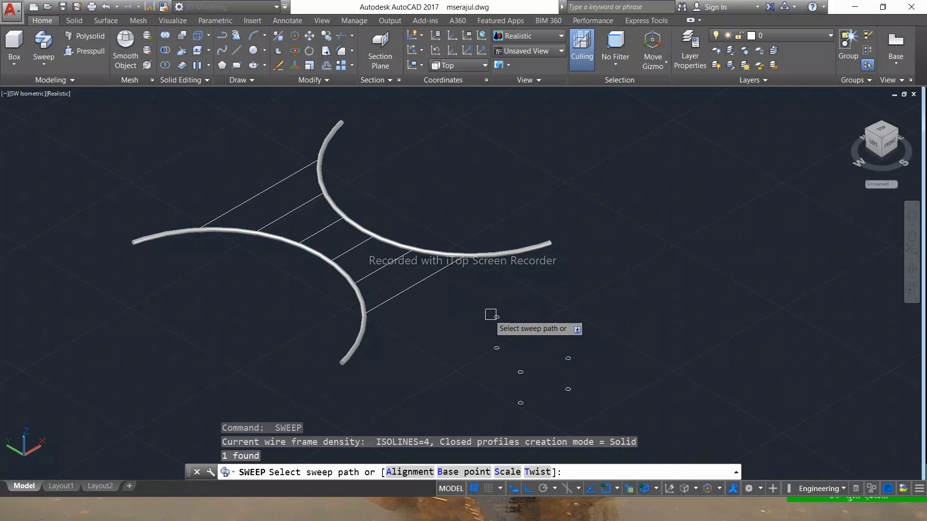
left_click(419, 286)
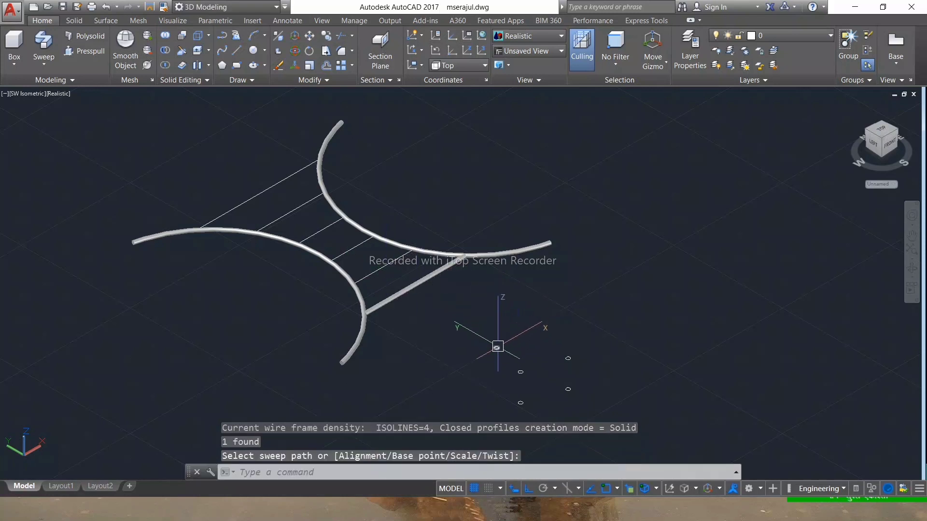
left_click(498, 347)
key("Return")
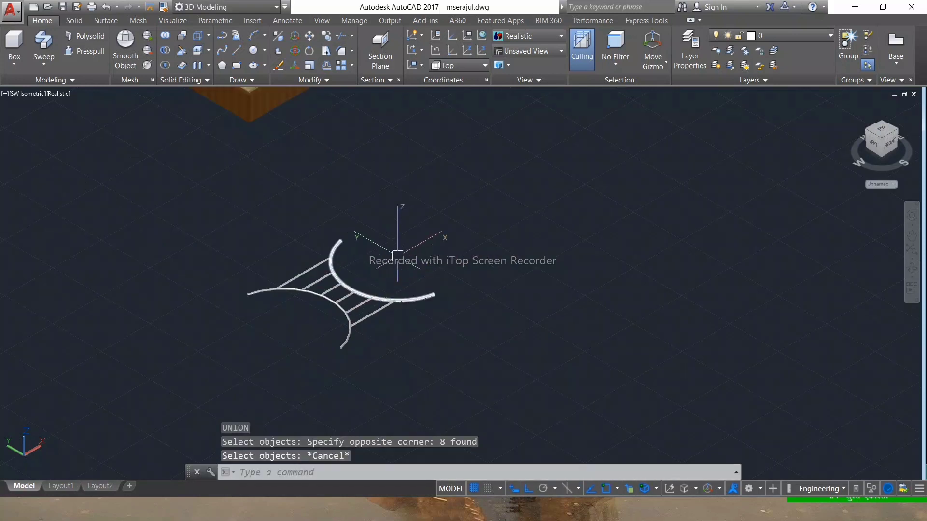
Unite the two swept rails and six rungs into a single ladder solid
left_click(246, 357)
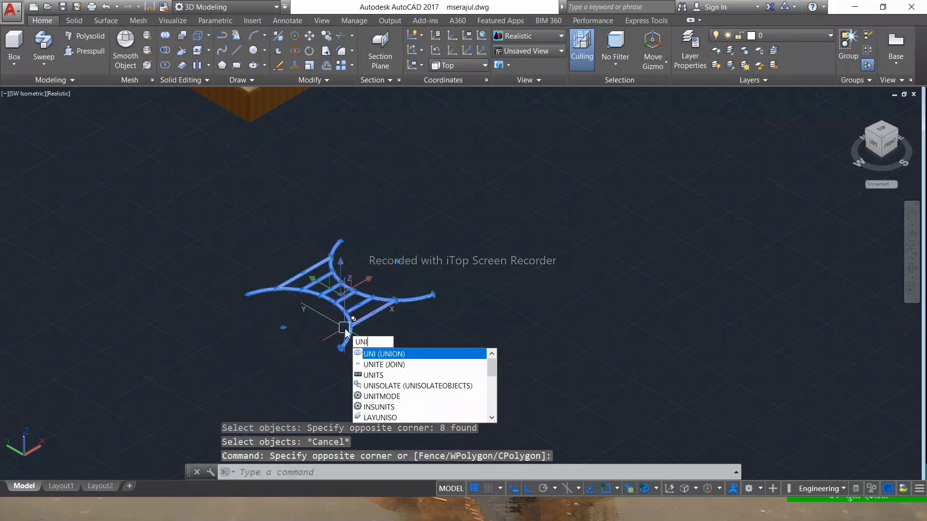
key("Return")
left_click(431, 212)
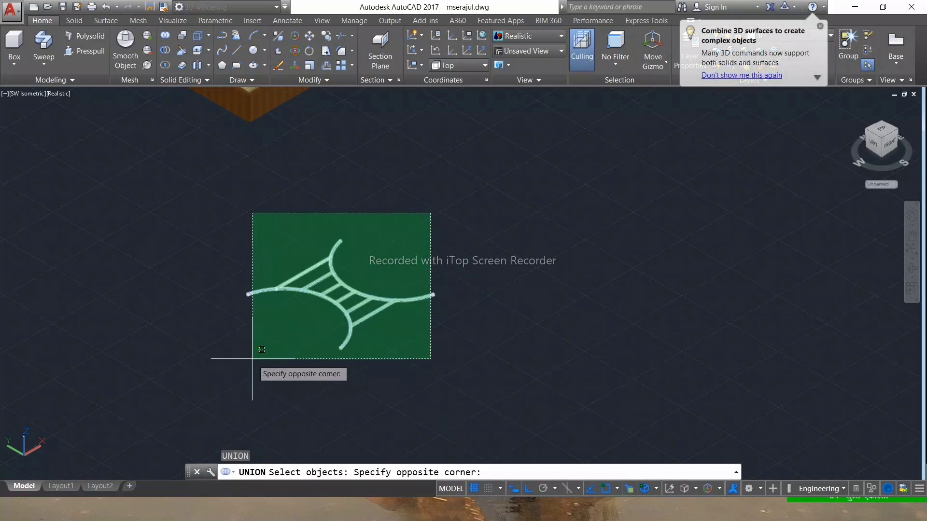
left_click(254, 359)
key("Return")
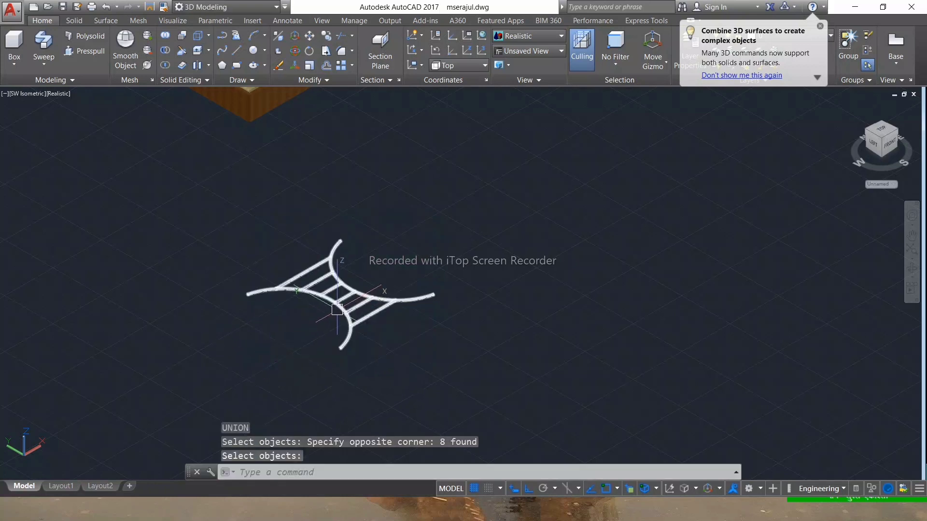
Rotate the united ladder in 3D about its X axis so that it stands upright
left_click(337, 309)
left_click(296, 66)
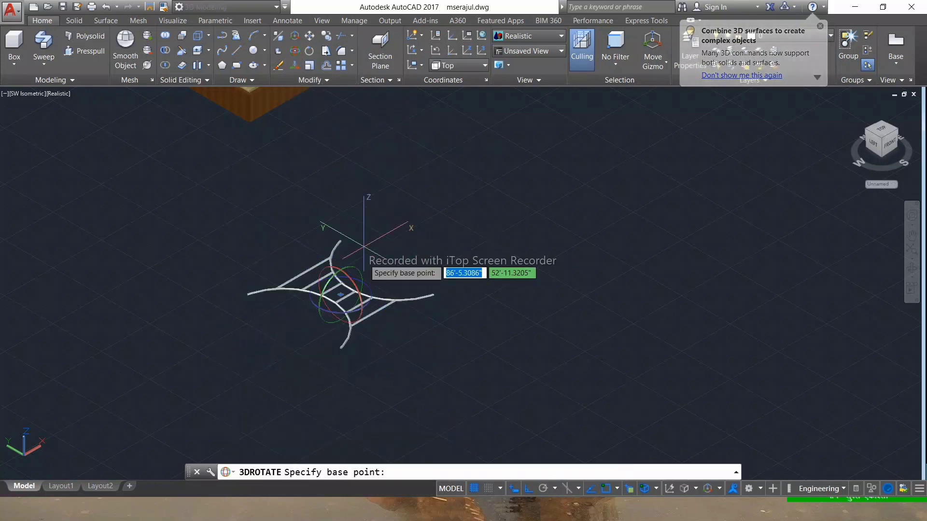
left_click(364, 319)
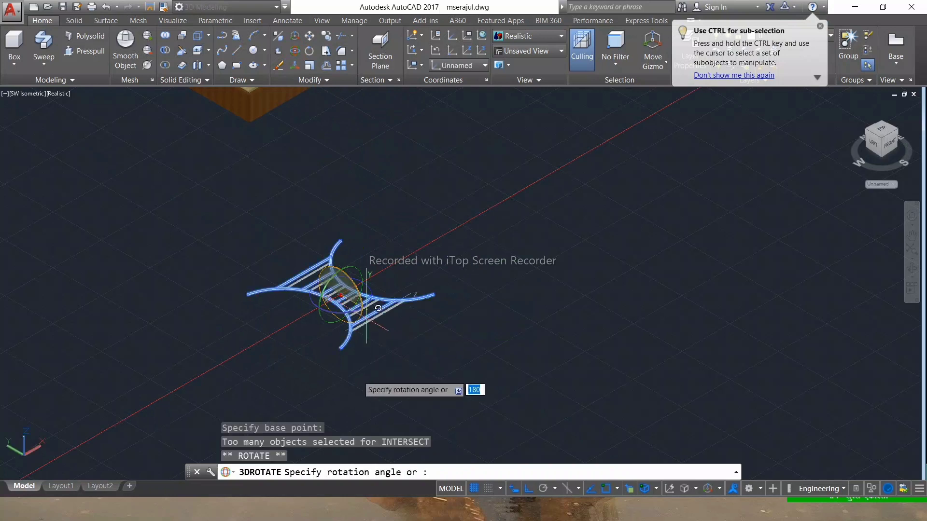
key("Escape")
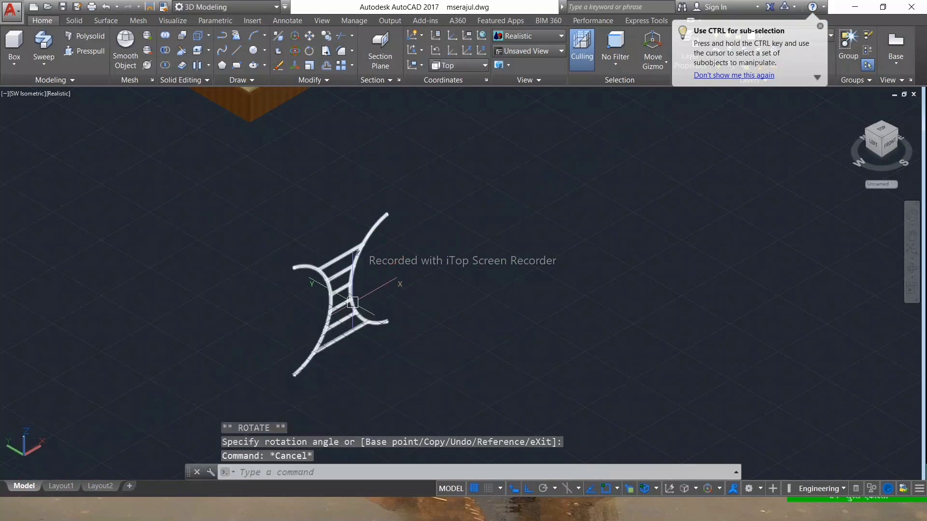
Move the ladder from the lower end of its rail to the bottom front corner of the lower bed
left_click(353, 302)
scroll(308, 375, "up", 2)
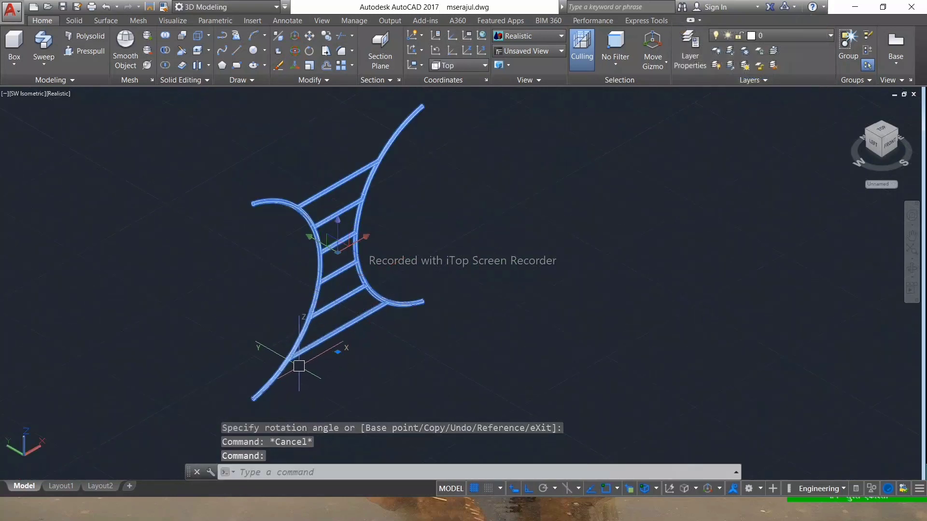
key("Return")
scroll(210, 369, "up", 4)
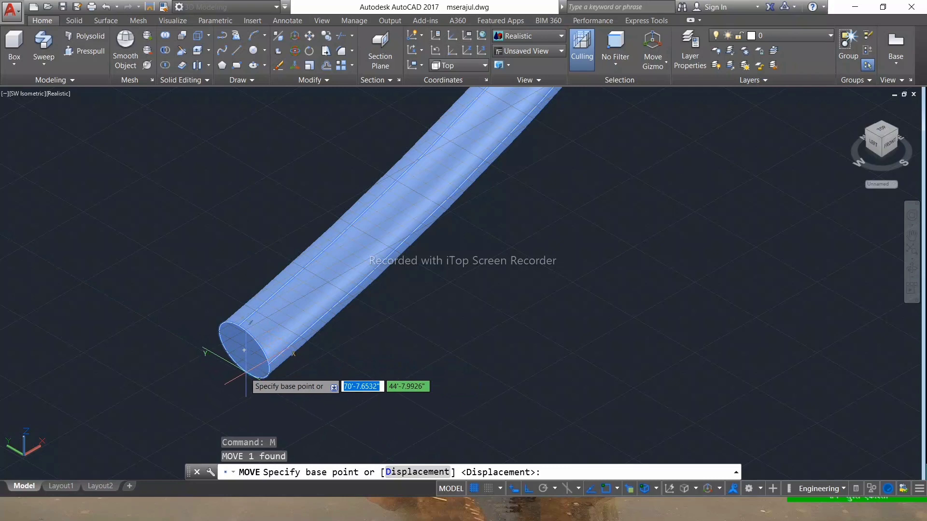
scroll(240, 367, "up", 4)
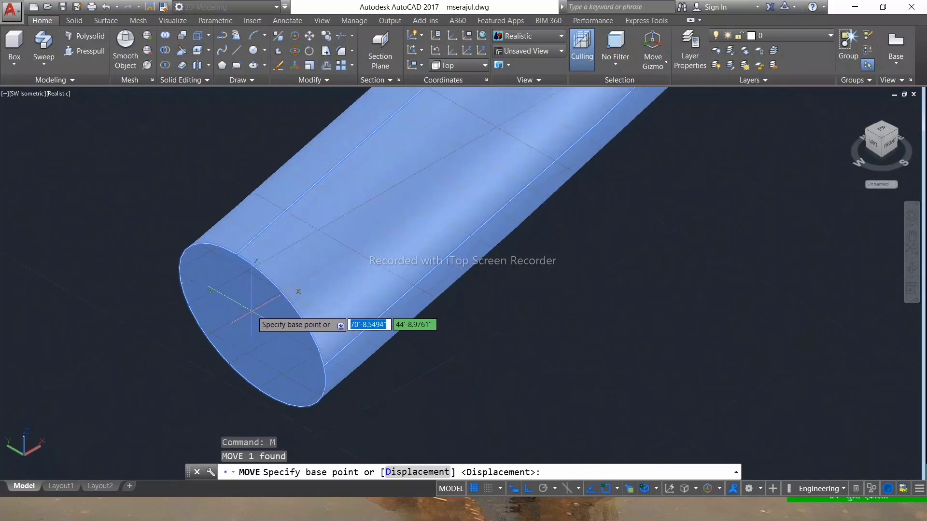
left_click(240, 373)
scroll(246, 379, "down", 8)
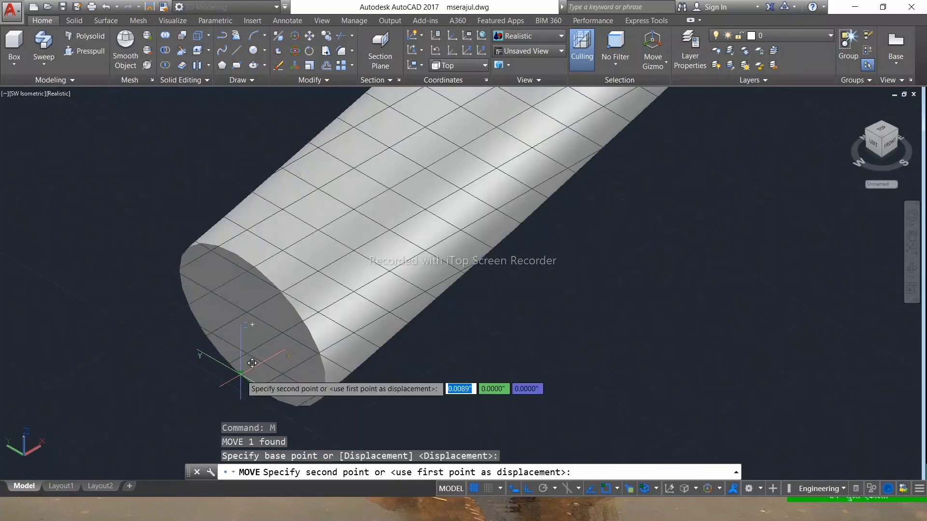
scroll(270, 376, "down", 6)
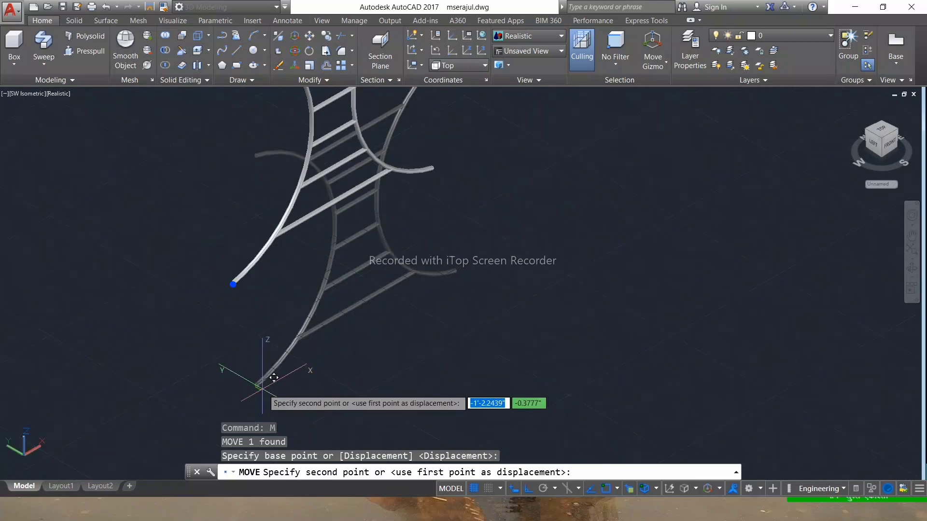
scroll(251, 236, "up", 6)
scroll(252, 235, "up", 4)
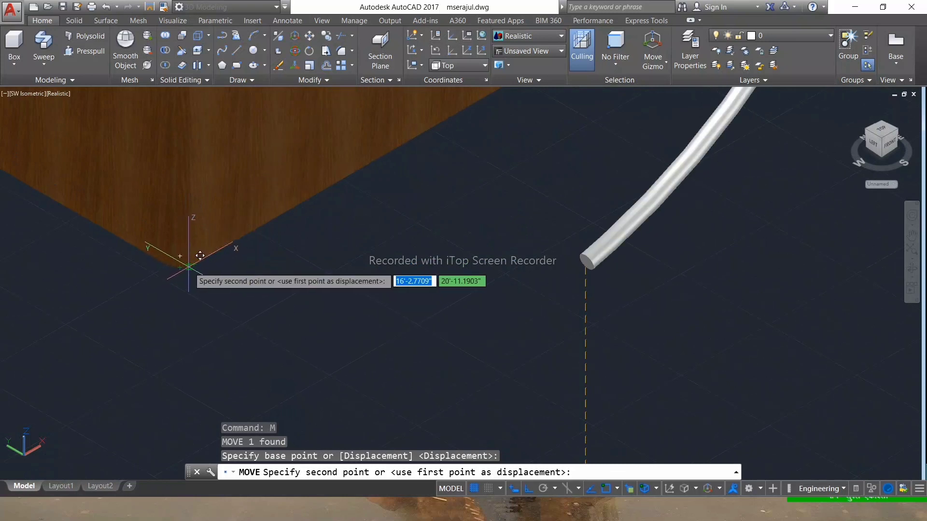
left_click(196, 259)
scroll(202, 292, "down", 6)
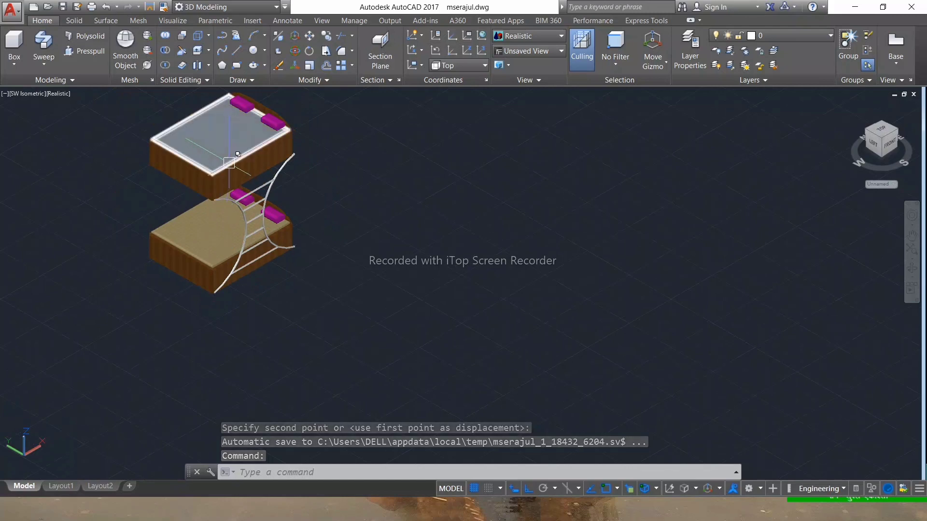
scroll(248, 179, "up", 5)
left_click(247, 178)
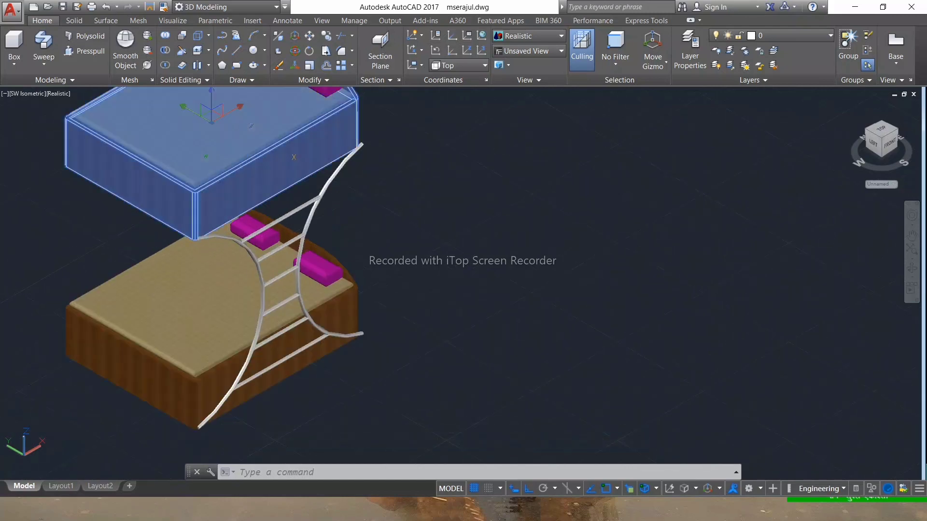
scroll(241, 177, "down", 5)
scroll(230, 174, "up", 4)
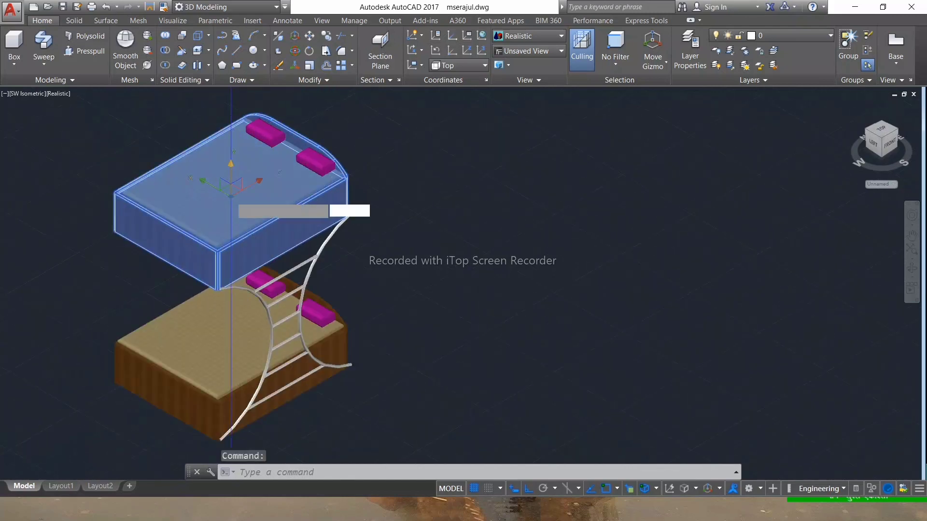
left_click(231, 187)
type("4")
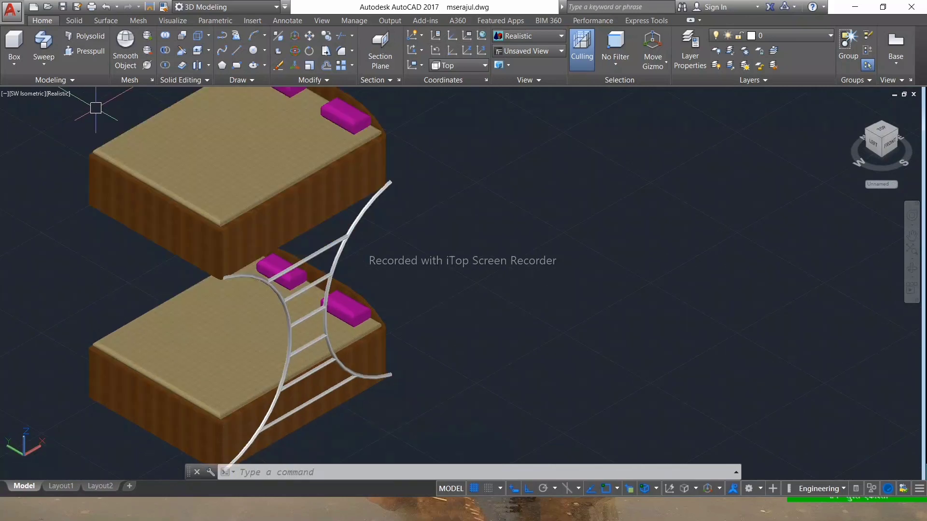
key("Escape")
key("Escape")
key("Escape")
Move the upper bed with its mattress and pillows from its frame's top front corner to the upper end of the ladder rail
scroll(463, 233, "down", 3)
left_click(387, 201)
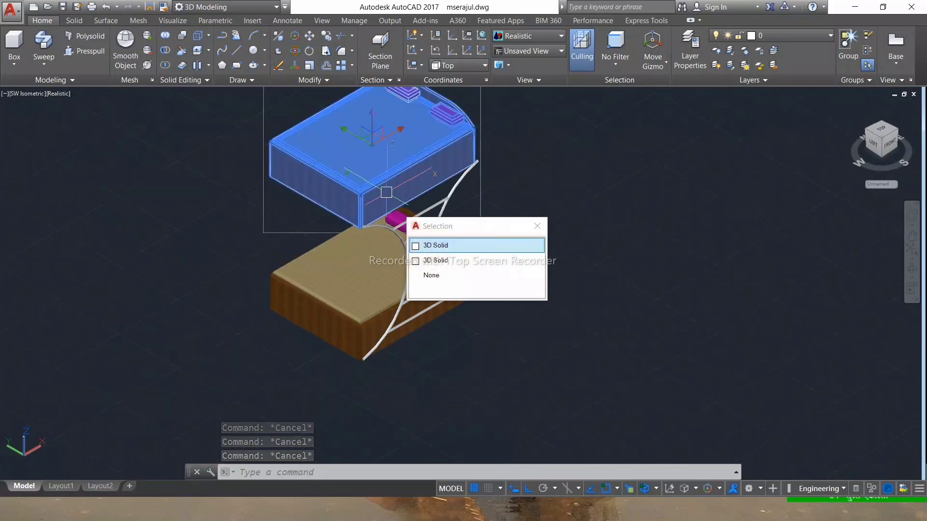
type("M")
key("Return")
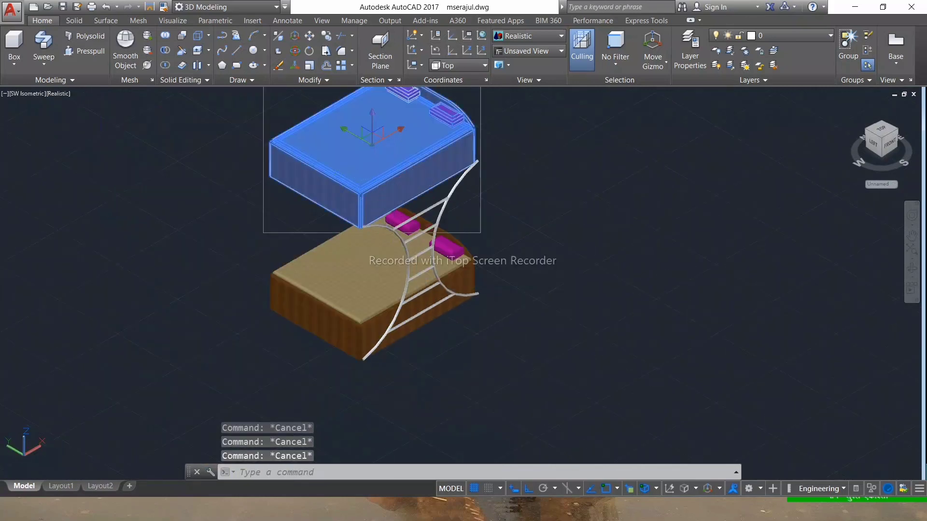
scroll(336, 193, "up", 6)
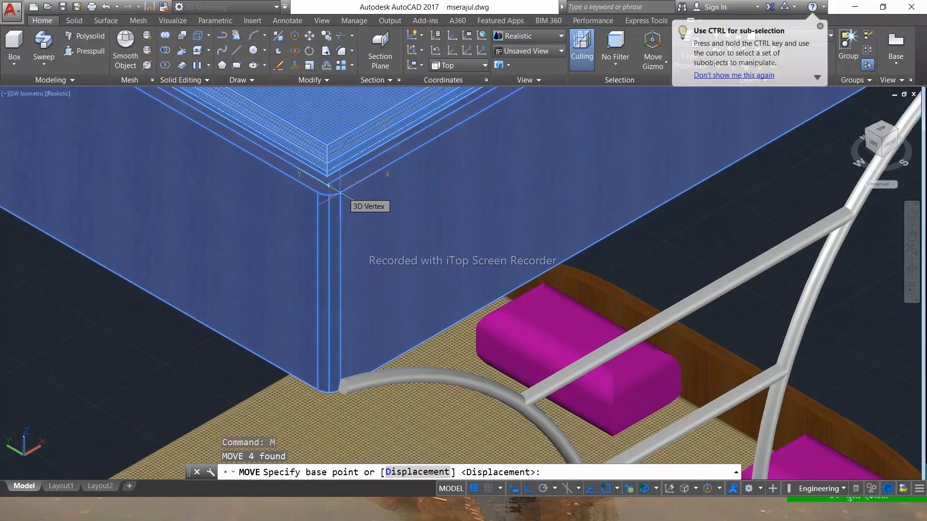
left_click(329, 186)
scroll(331, 343, "up", 5)
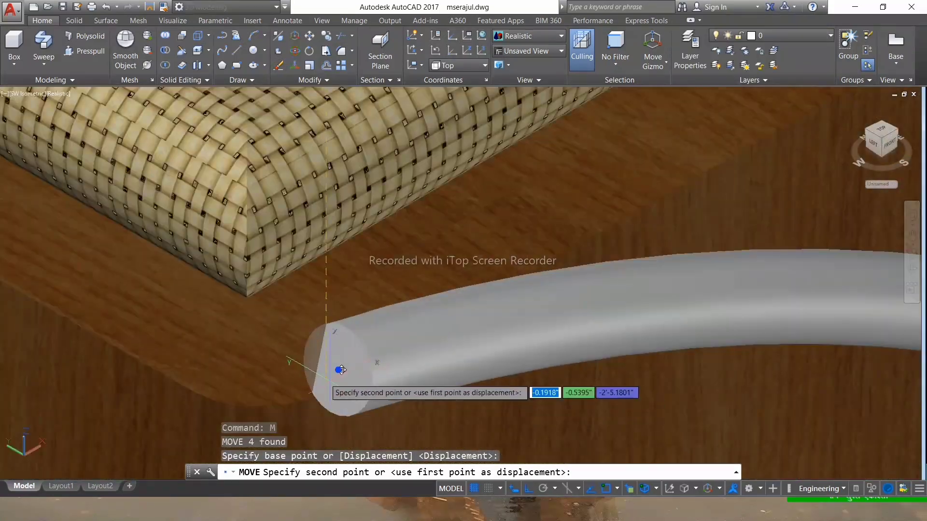
middle_click_drag(330, 380, 322, 357)
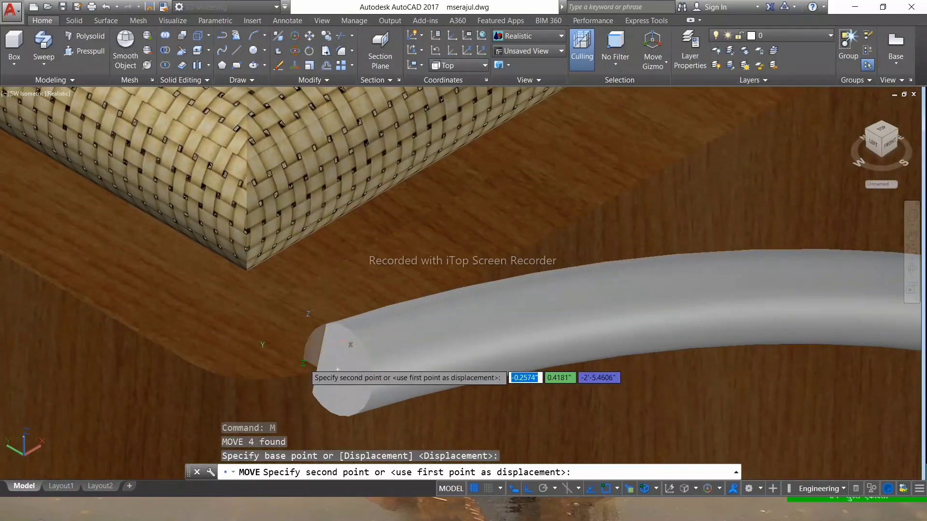
left_click(308, 365)
scroll(373, 284, "down", 7)
scroll(435, 314, "down", 5)
scroll(435, 314, "up", 3)
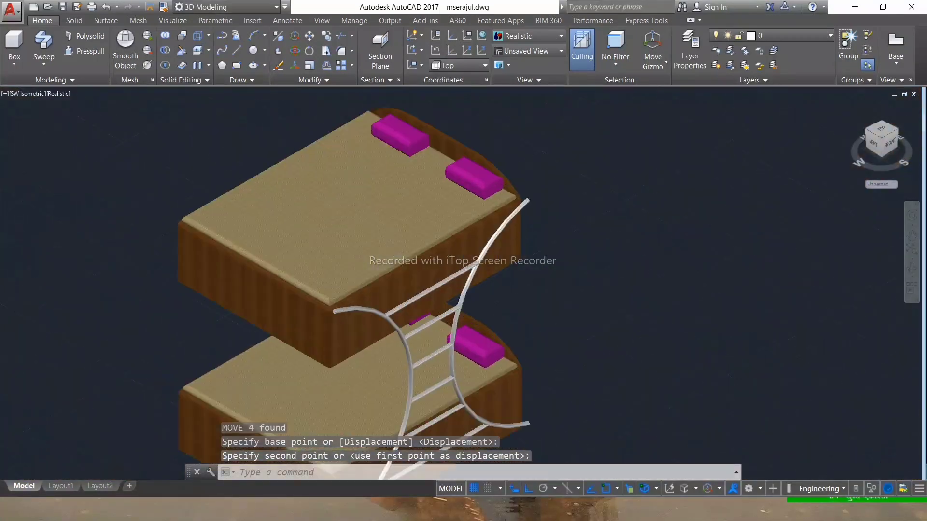
Copy the ladder straight across to the opposite long side of the bunk bed, about 8' away, using its lower rail end as base point
middle_click_drag(410, 264, 529, 405, "shift")
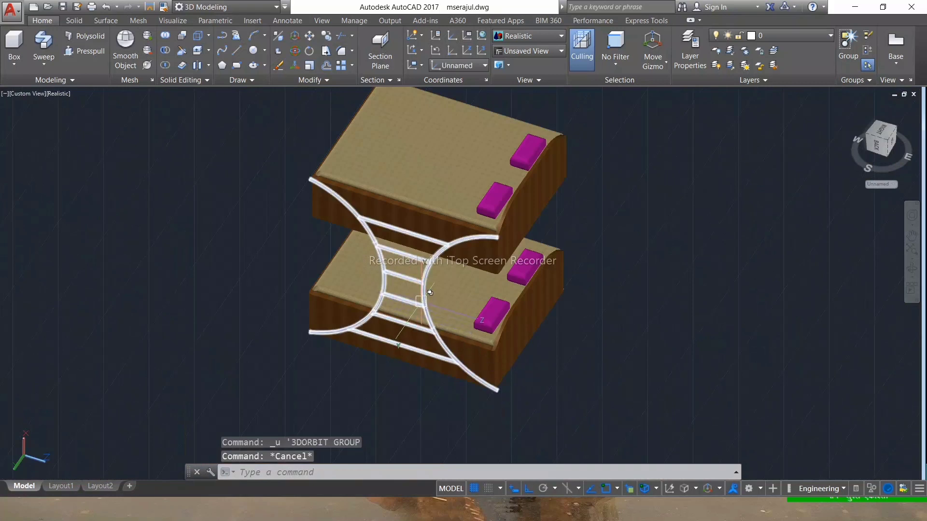
left_click(416, 310)
left_click(504, 343)
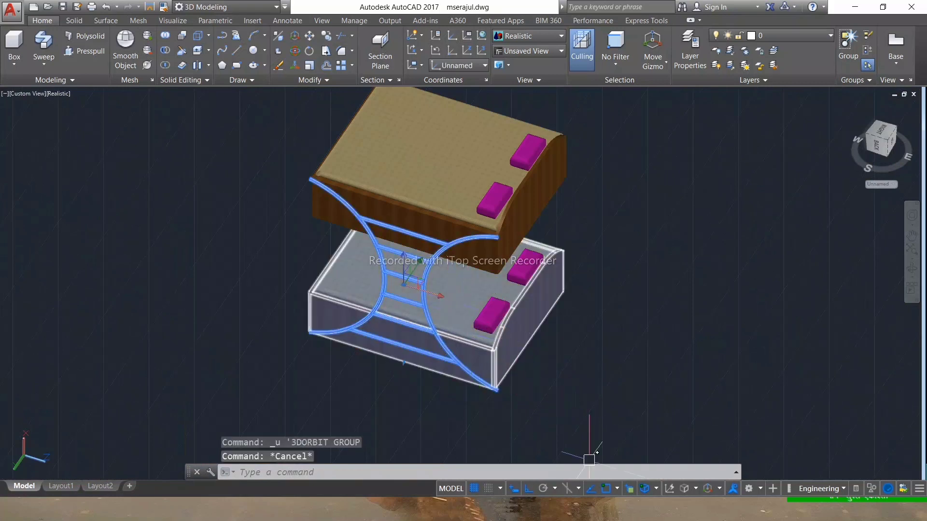
type("CO")
key("Return")
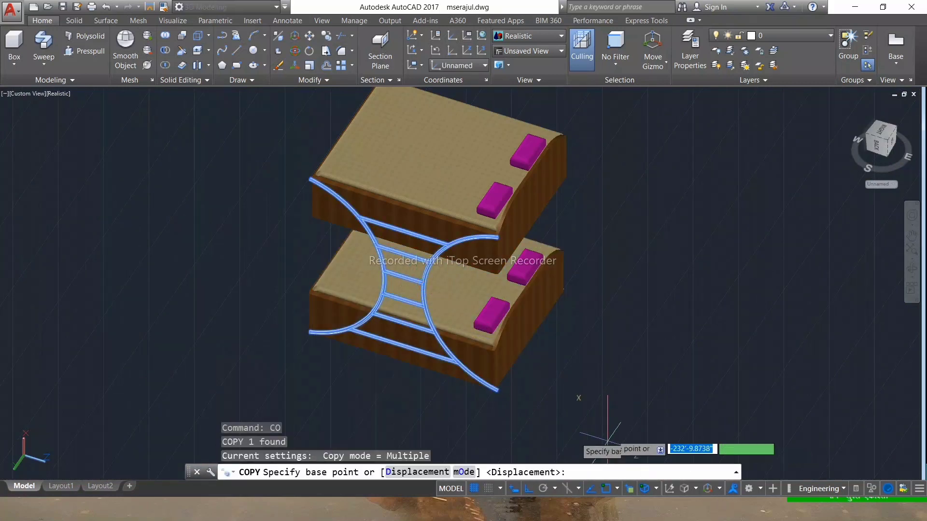
scroll(492, 393, "up", 5)
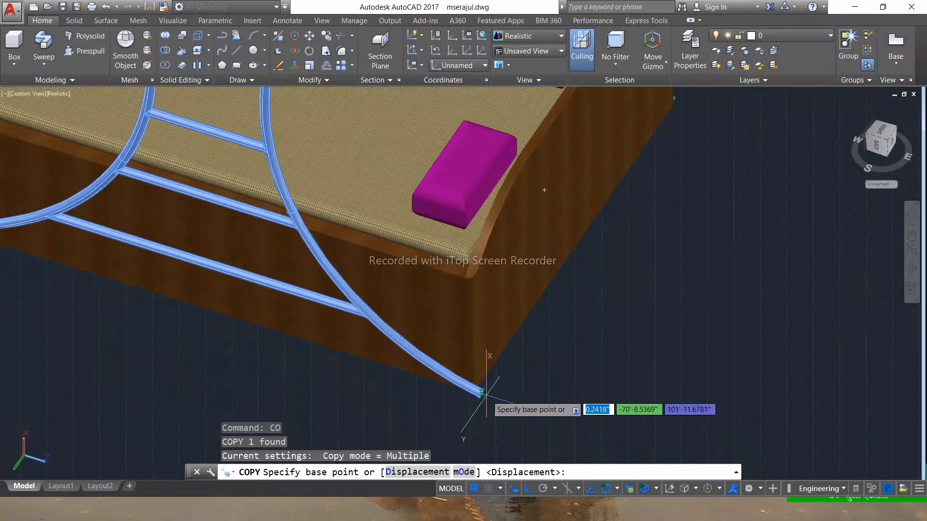
scroll(481, 392, "up", 3)
left_click(475, 391)
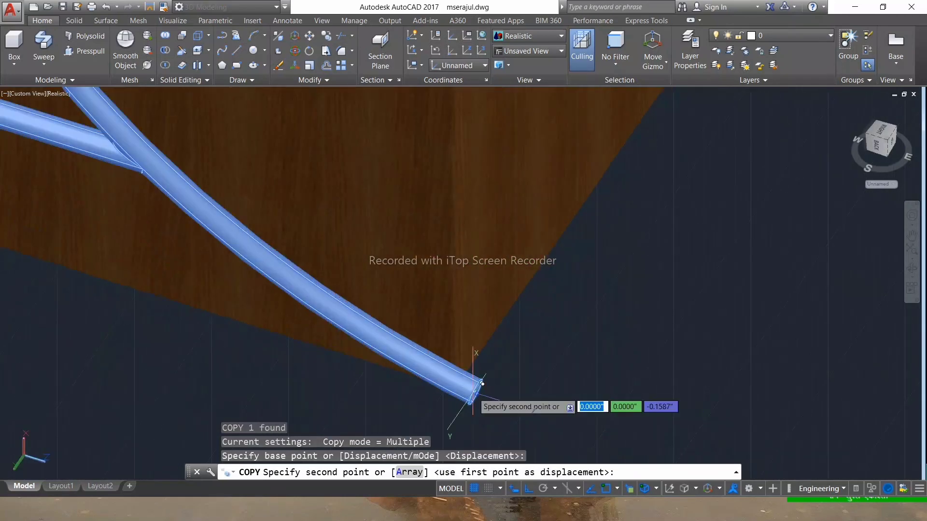
scroll(502, 415, "down", 6)
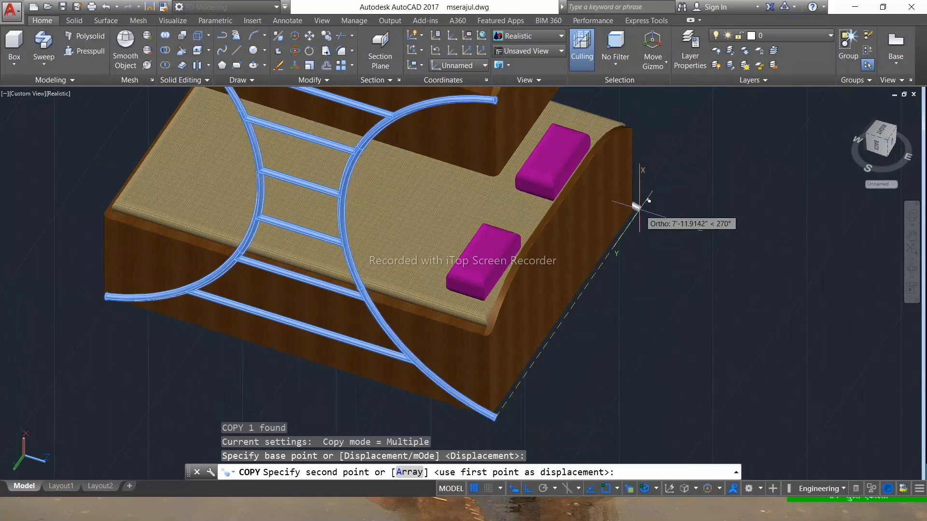
scroll(640, 203, "up", 3)
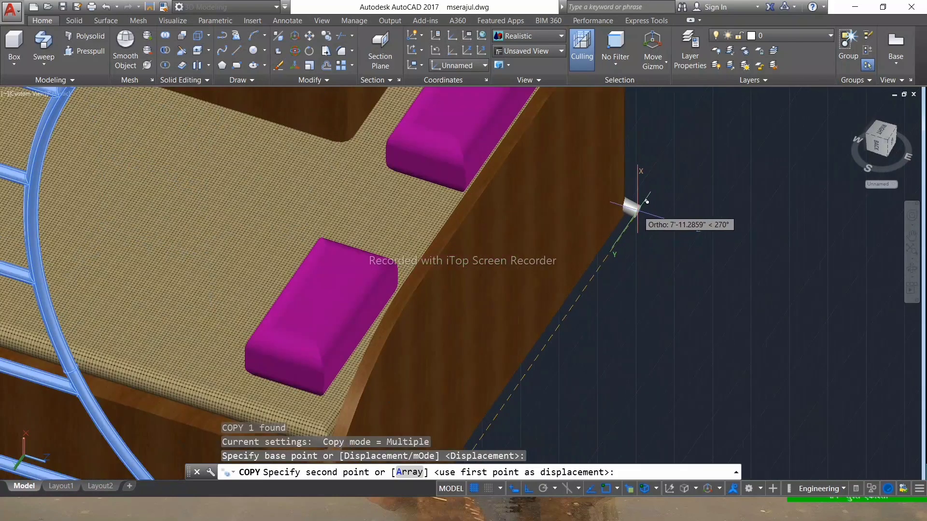
scroll(647, 202, "up", 3)
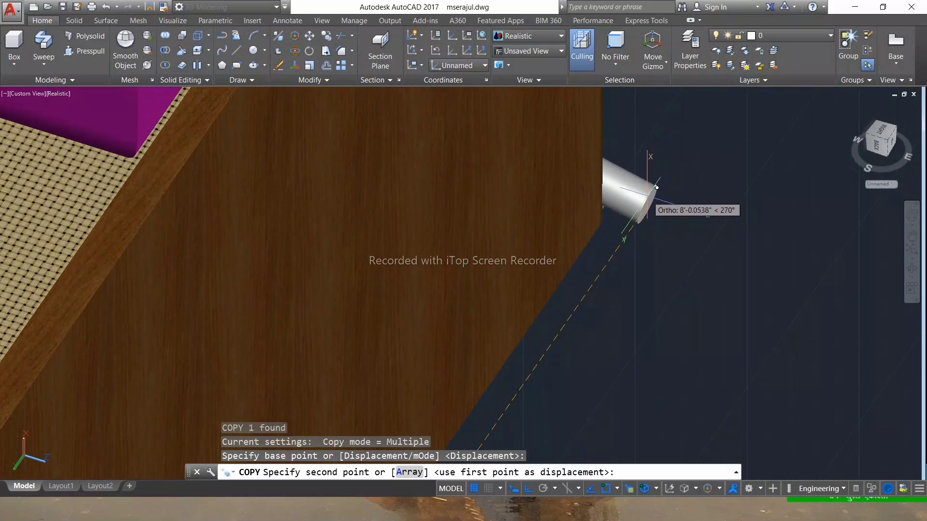
left_click(656, 187)
key("Escape")
scroll(602, 283, "down", 5)
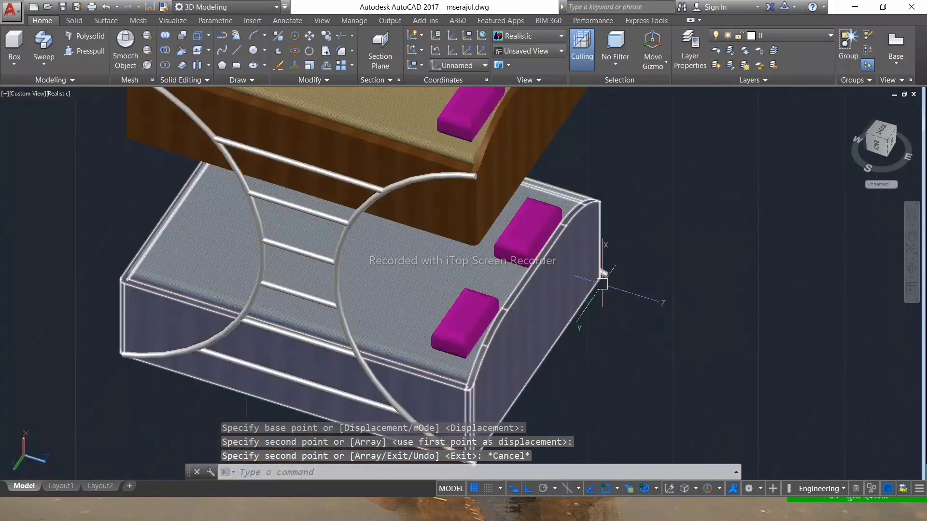
scroll(602, 284, "down", 3)
key("Escape")
key("Escape")
Examine the assembled bunk bed and both ladders from different sides in 3D orbit
middle_click_drag(603, 261, 889, 258, "shift")
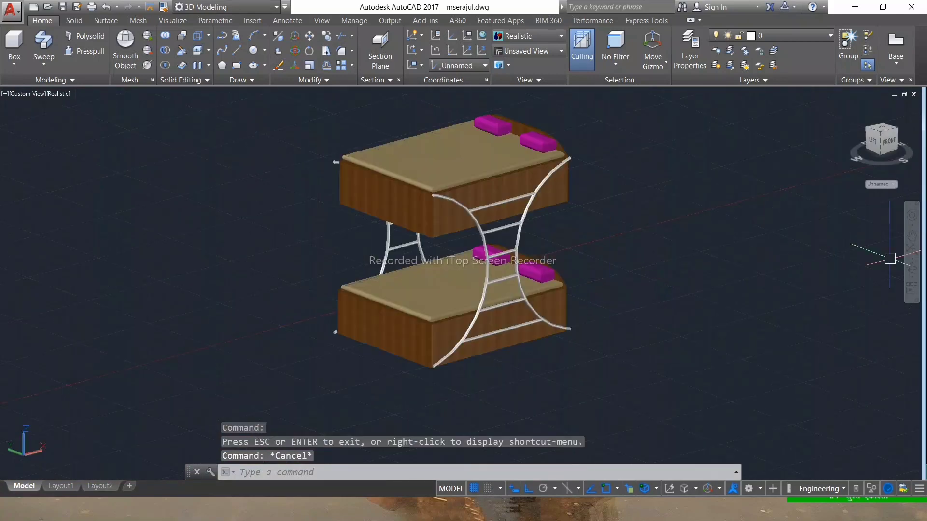
left_click(915, 274)
left_click_drag(803, 290, 756, 293)
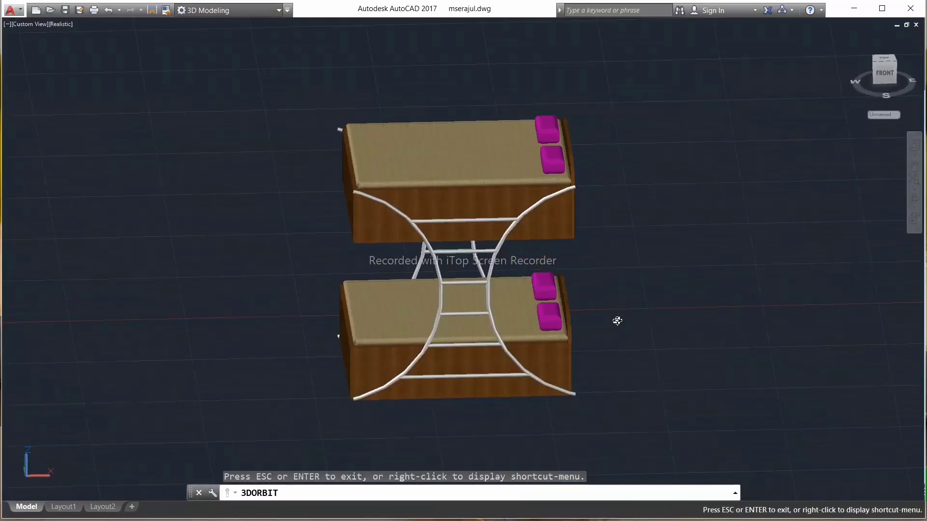
left_click_drag(617, 321, 301, 304)
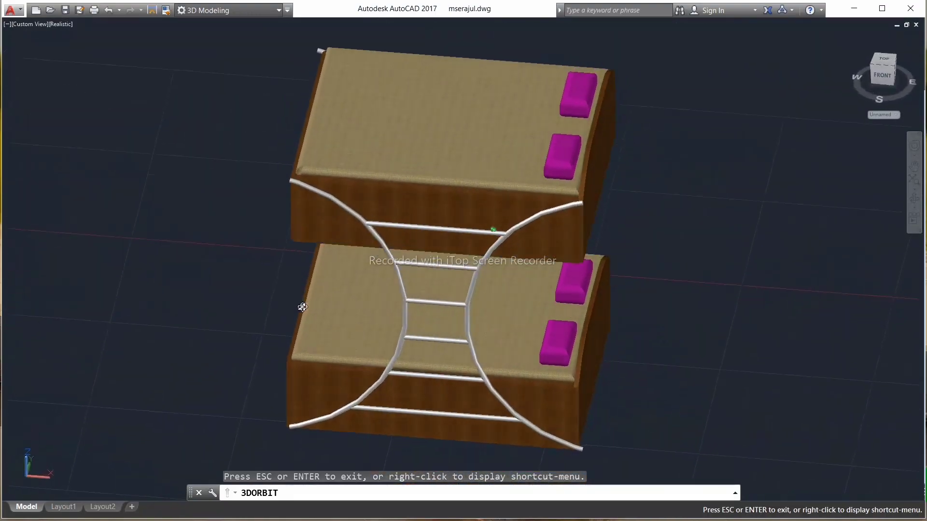